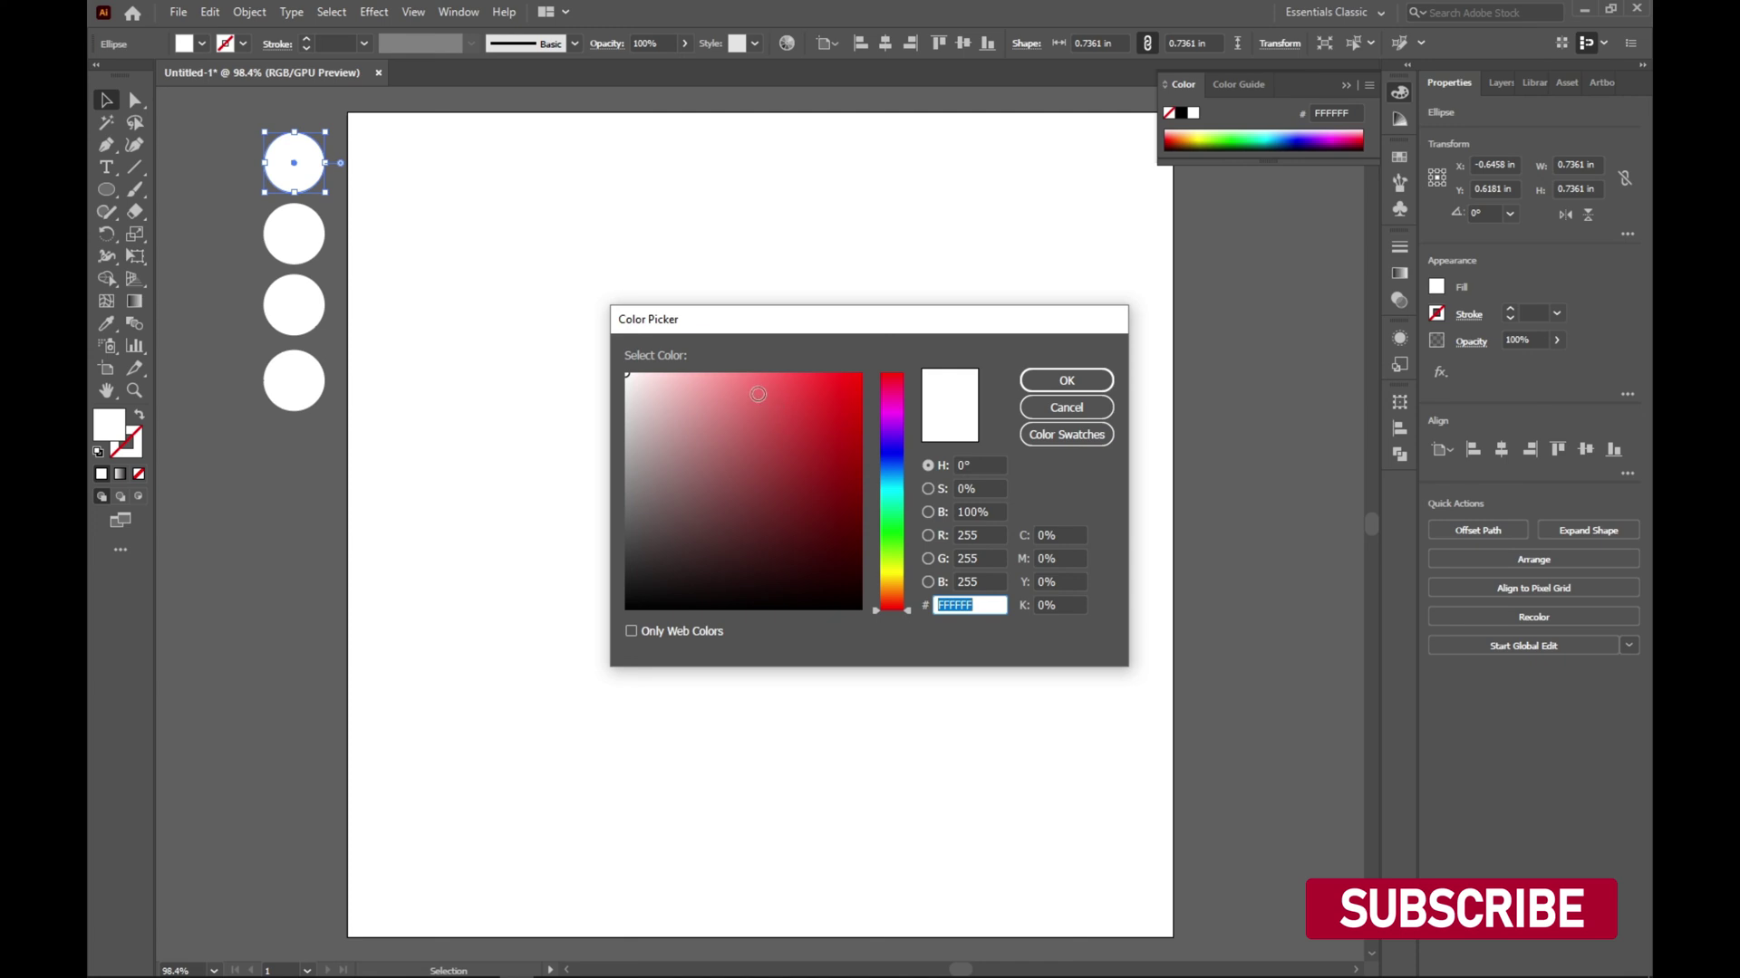
- Fill the top circle with a dark red from the Color Picker
left_click(794, 394)
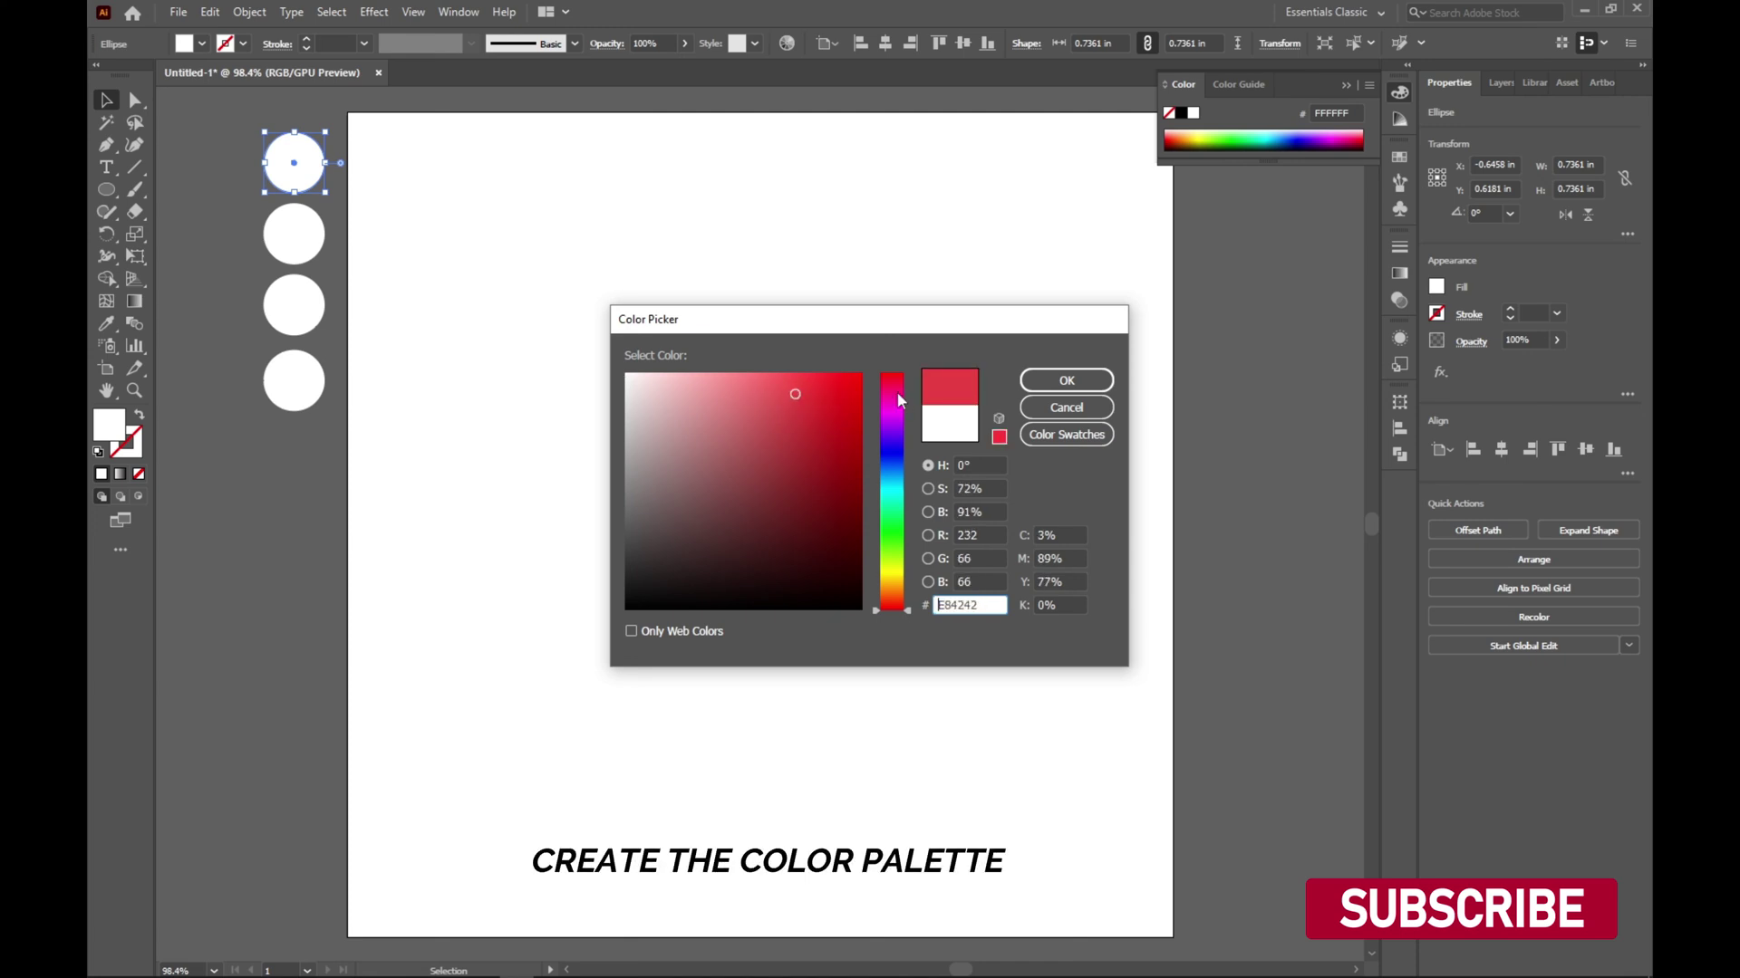
left_click(817, 409)
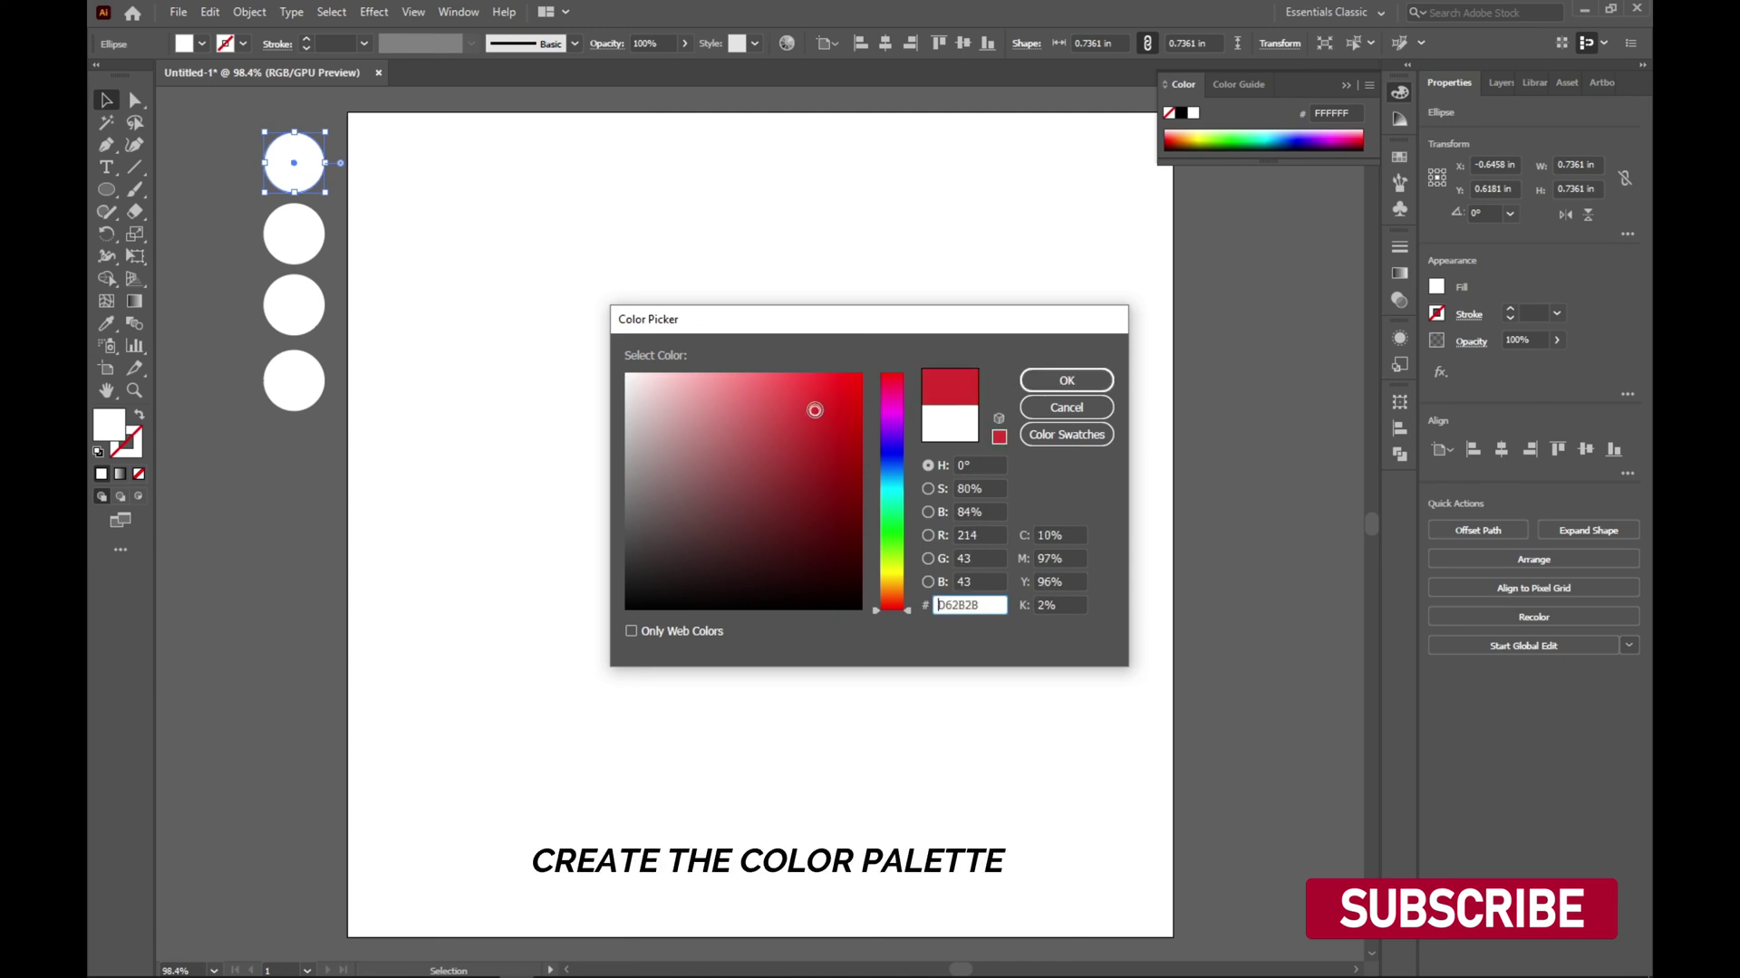
left_click(1066, 381)
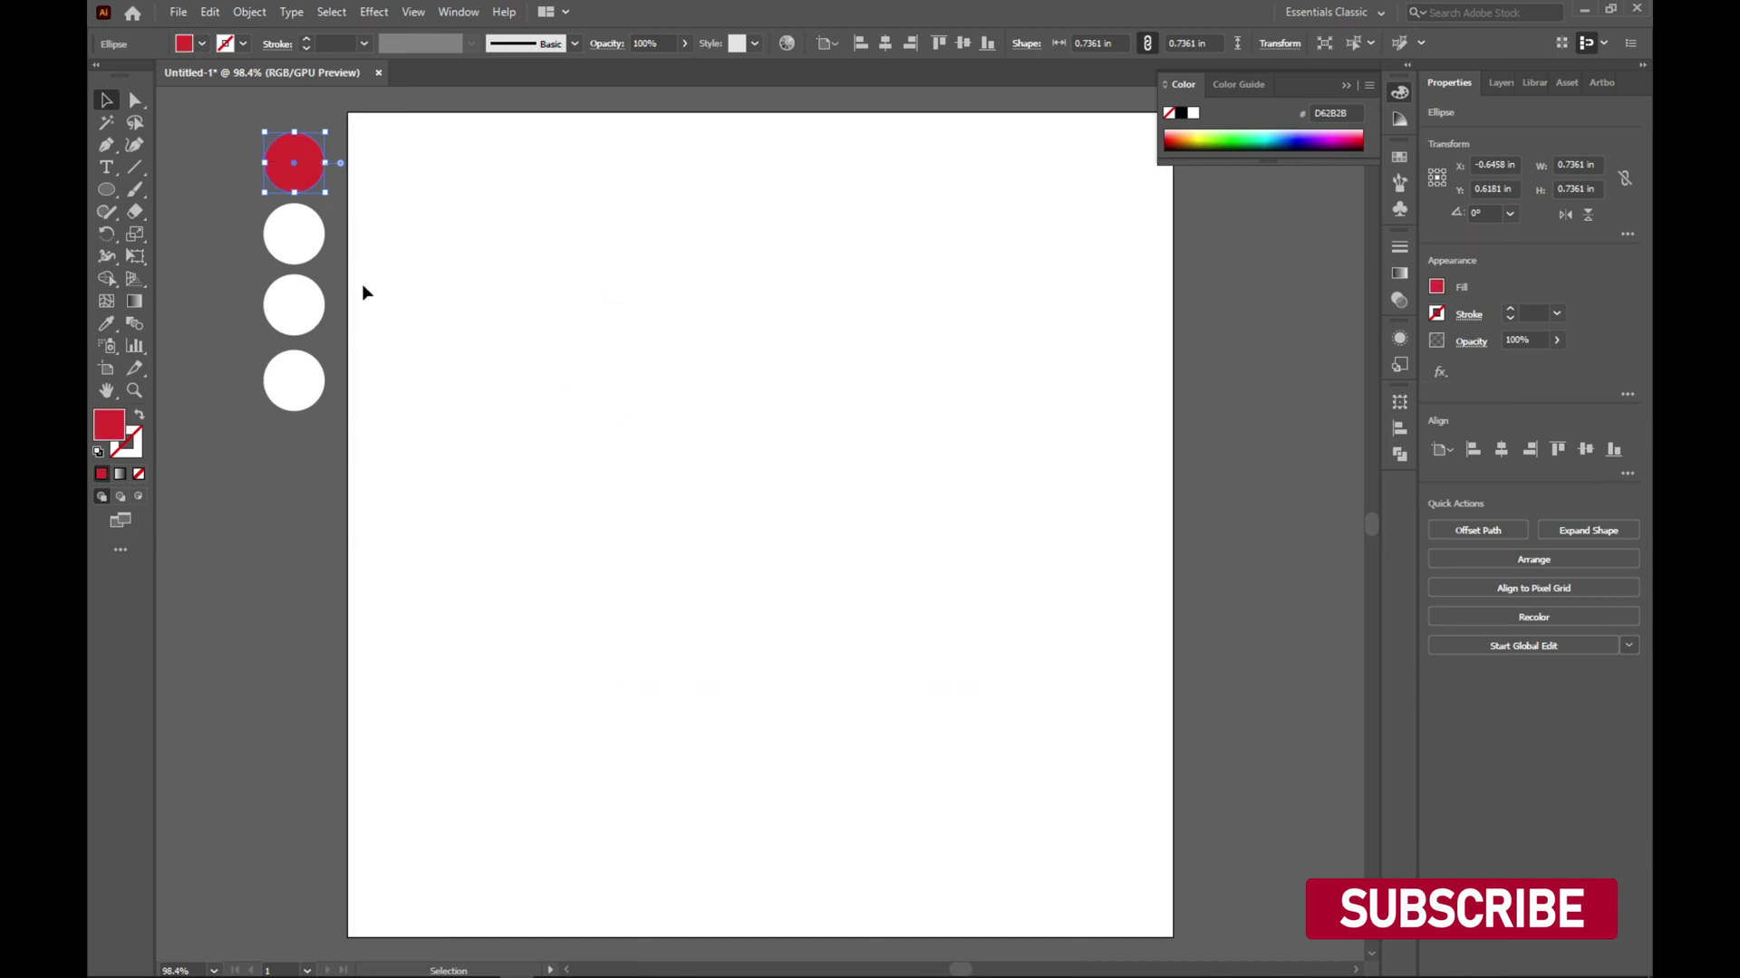
double_click(111, 431)
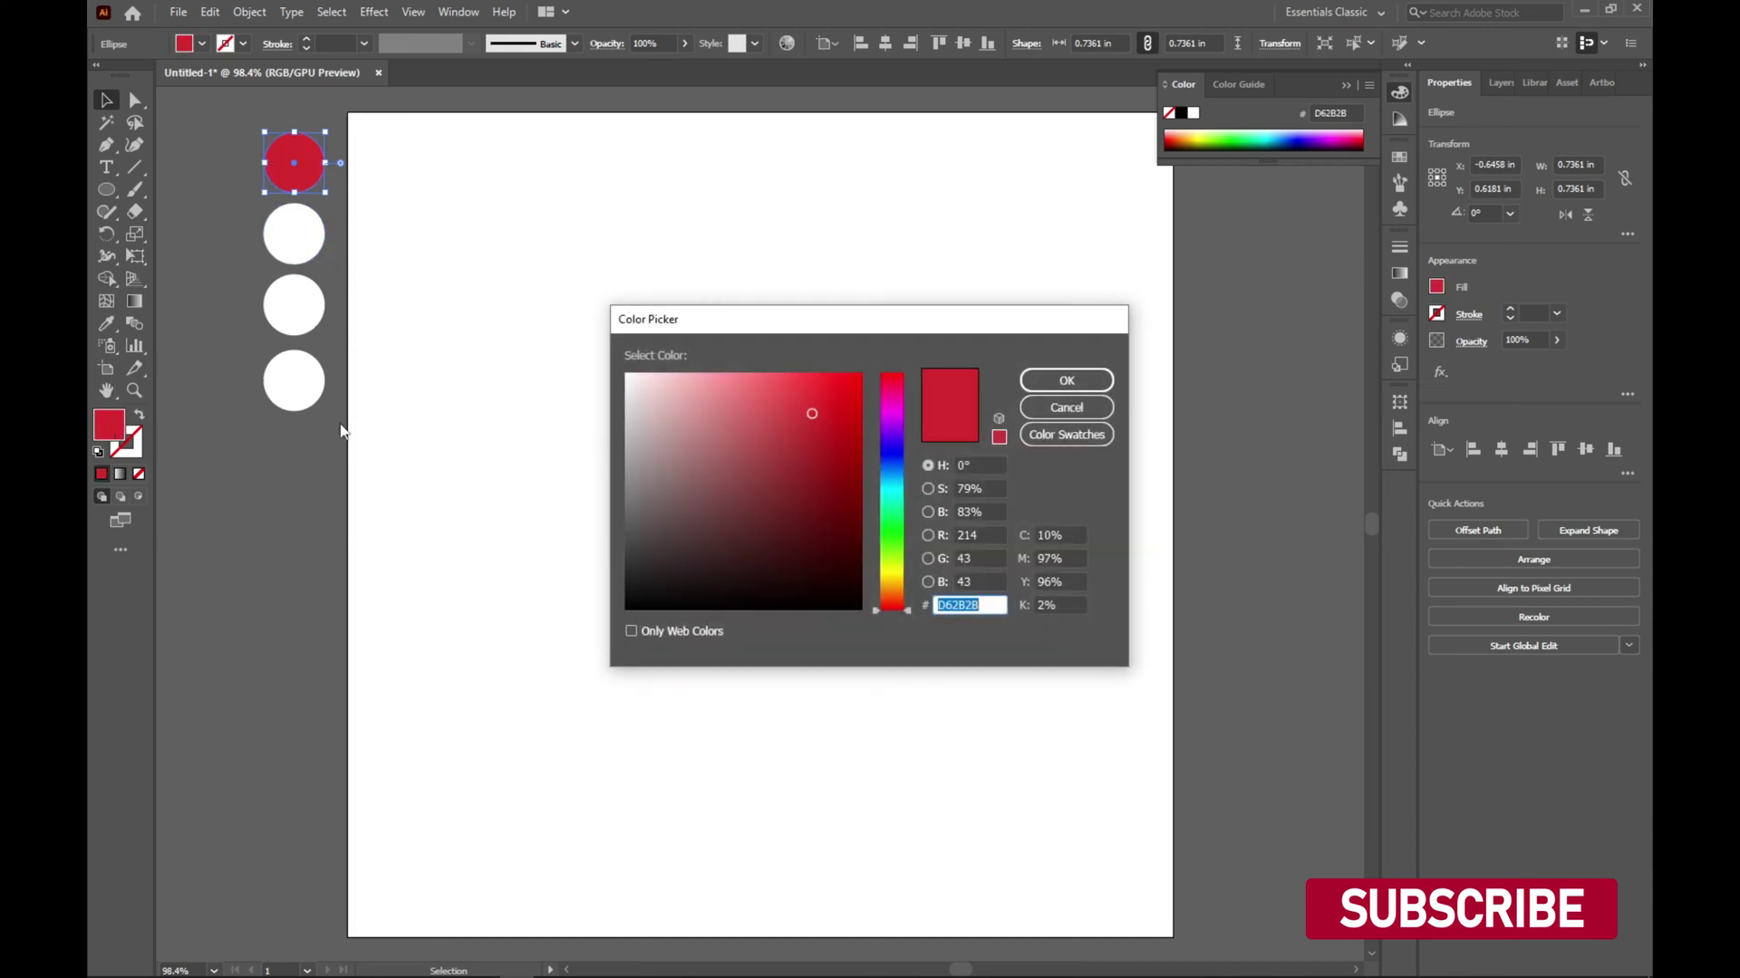
left_click(1087, 385)
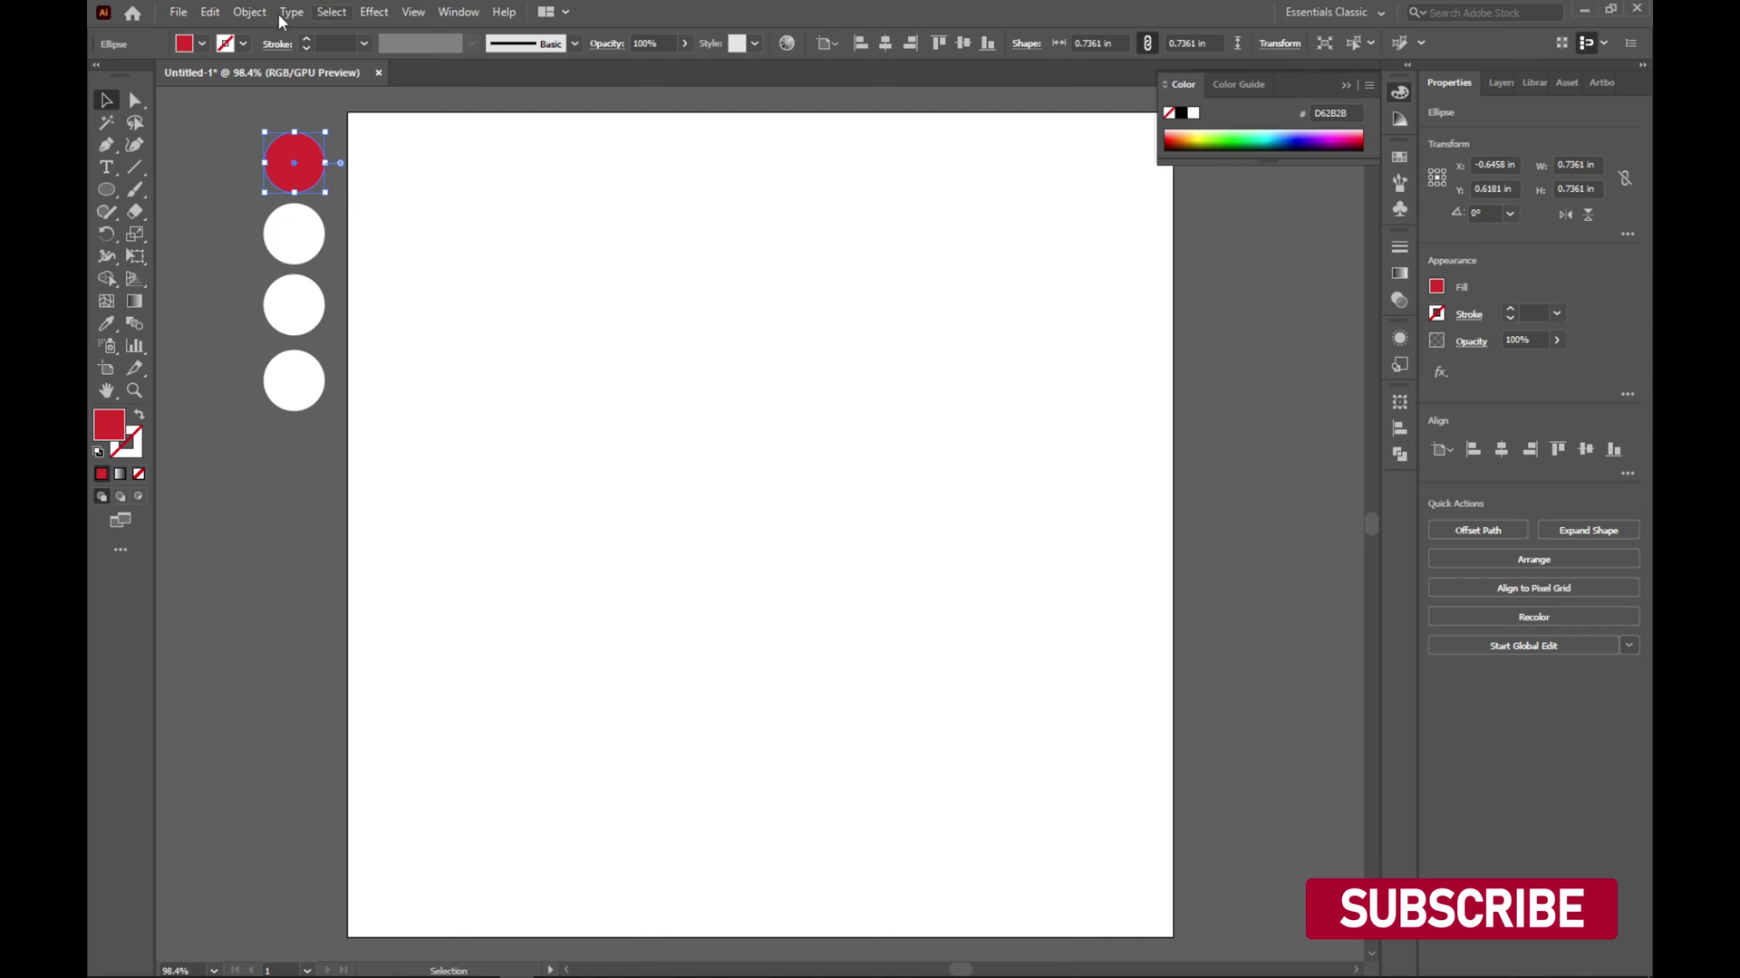
left_click(201, 43)
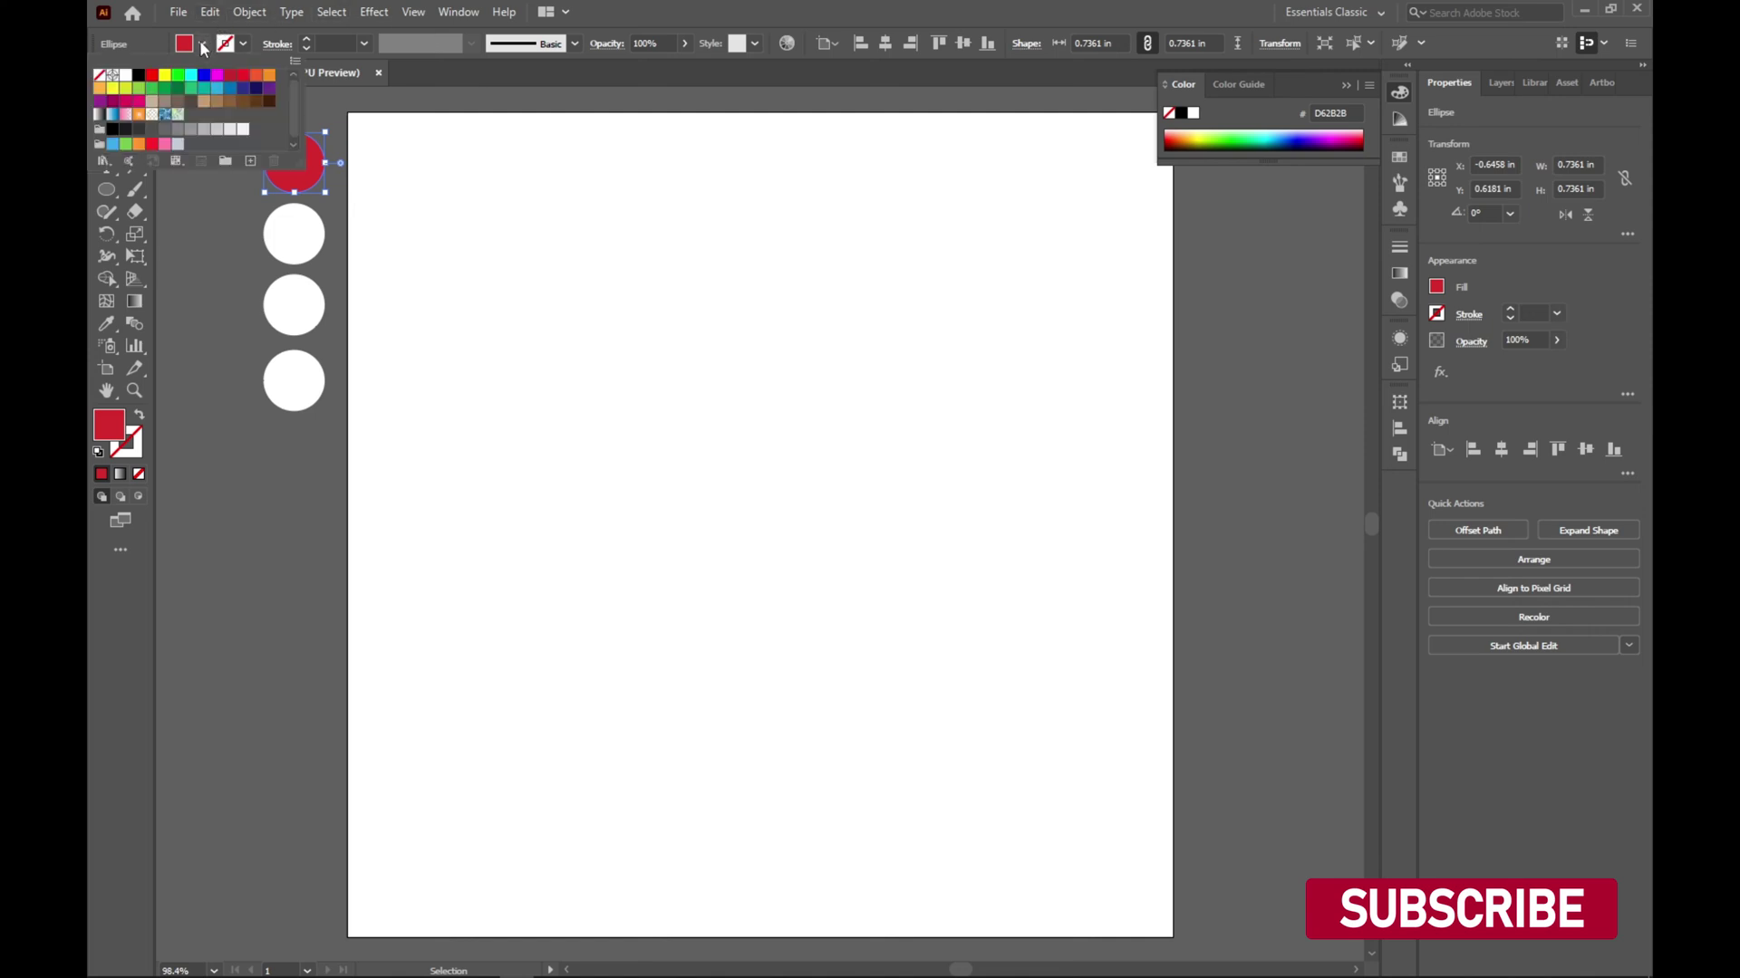
left_click(243, 75)
left_click(279, 214)
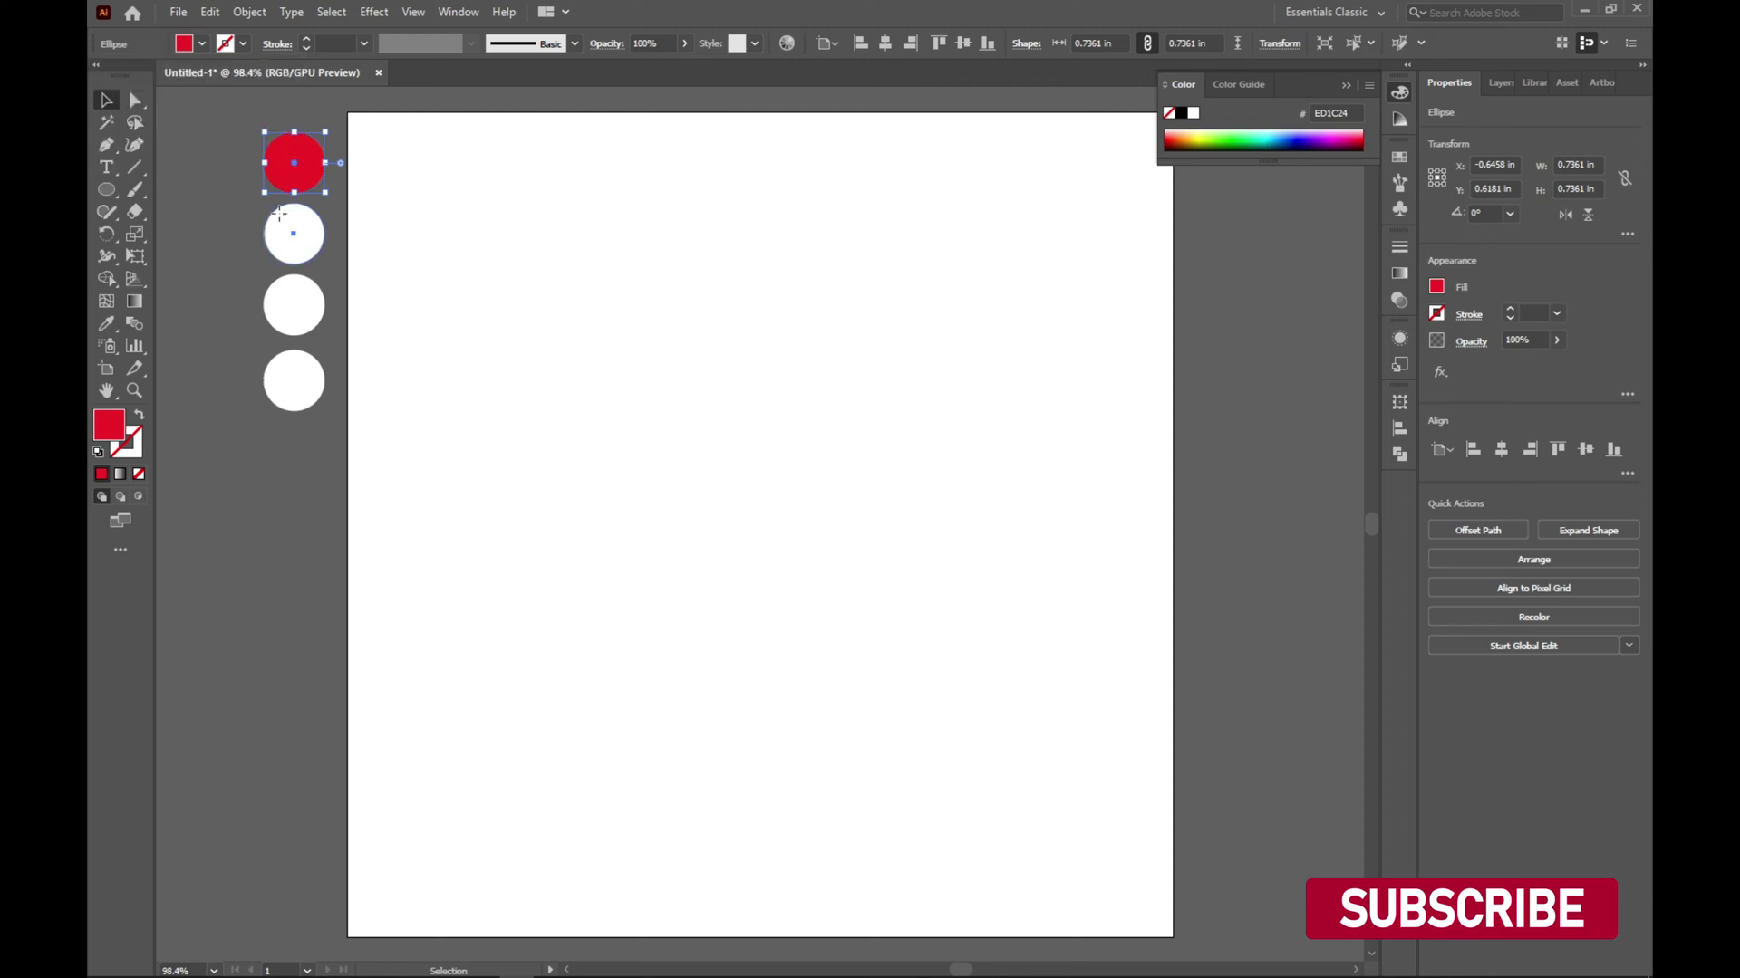
- Fill the second circle blue and the third circle dark green 009245 from the Fill swatches
left_click(279, 214)
left_click(202, 43)
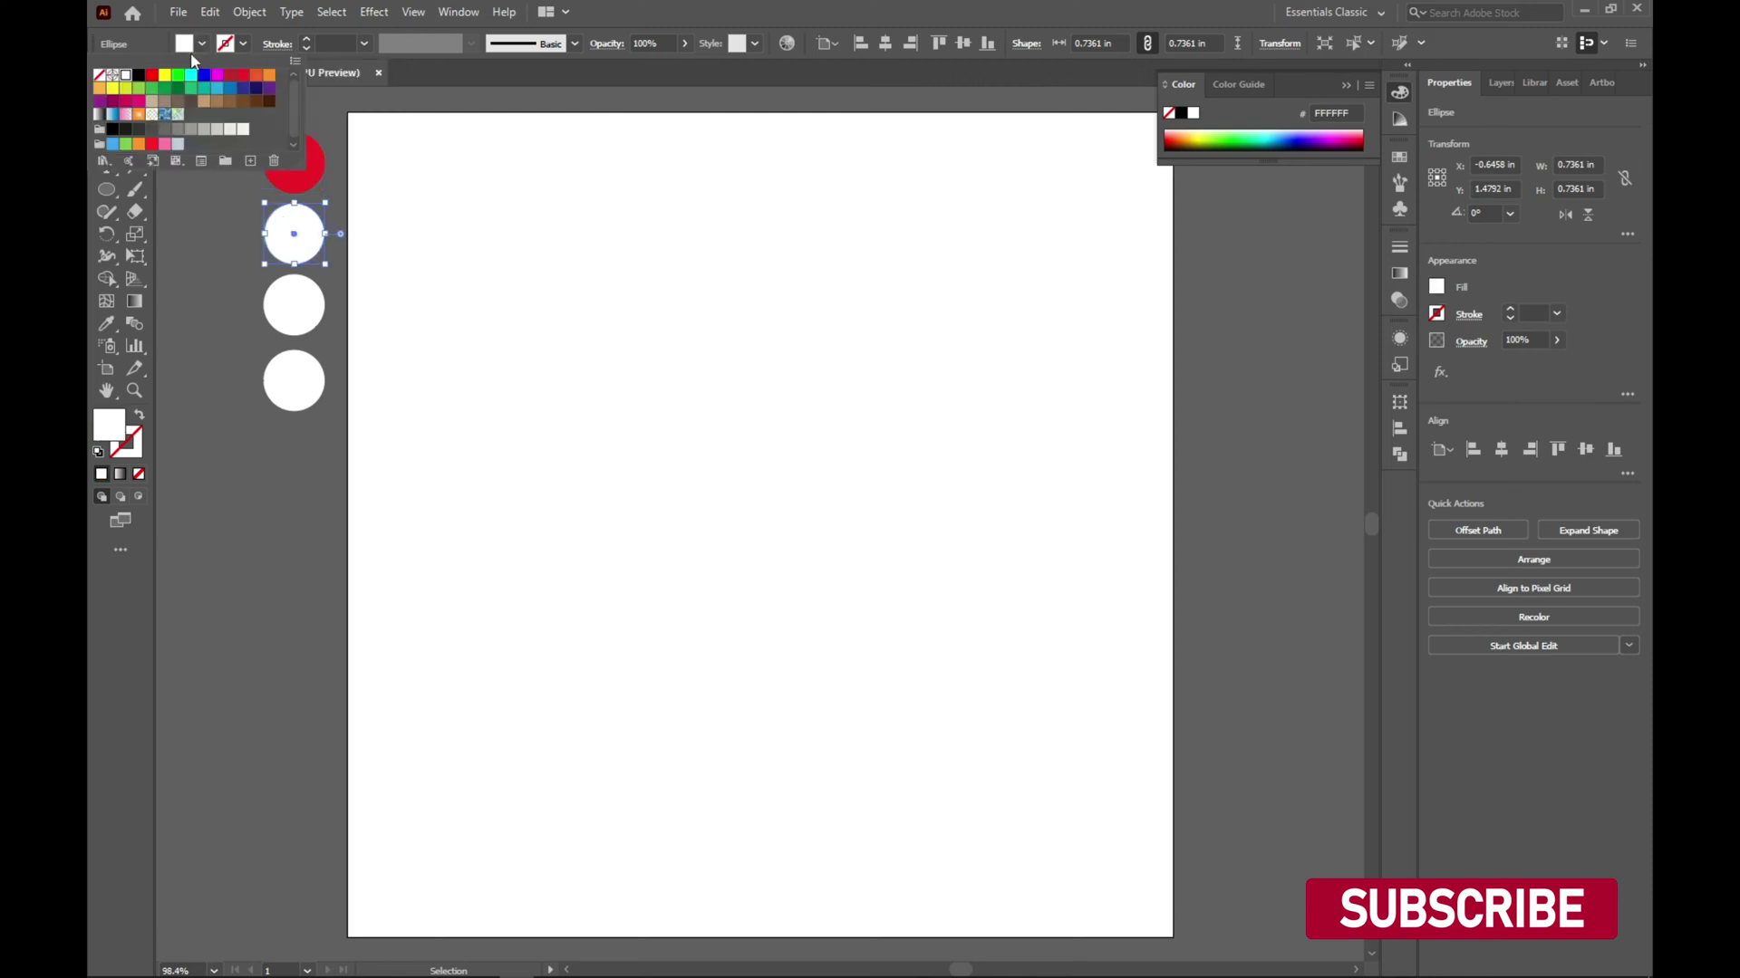
left_click(230, 87)
left_click(292, 304)
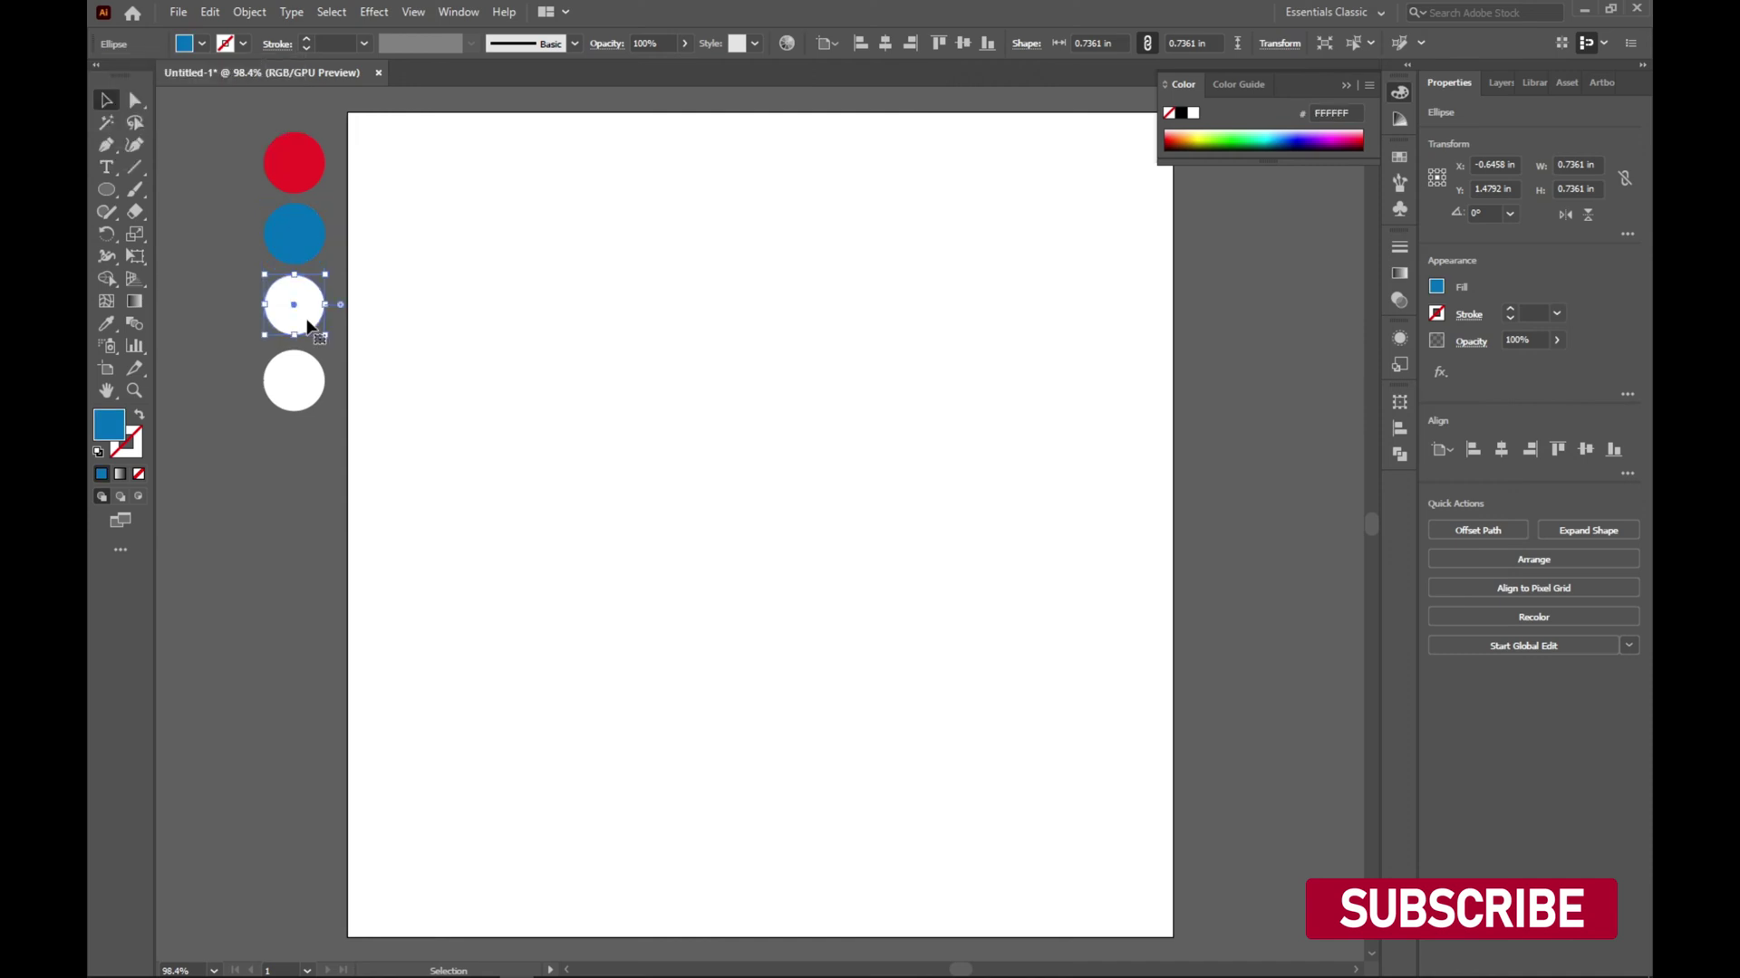
left_click(202, 44)
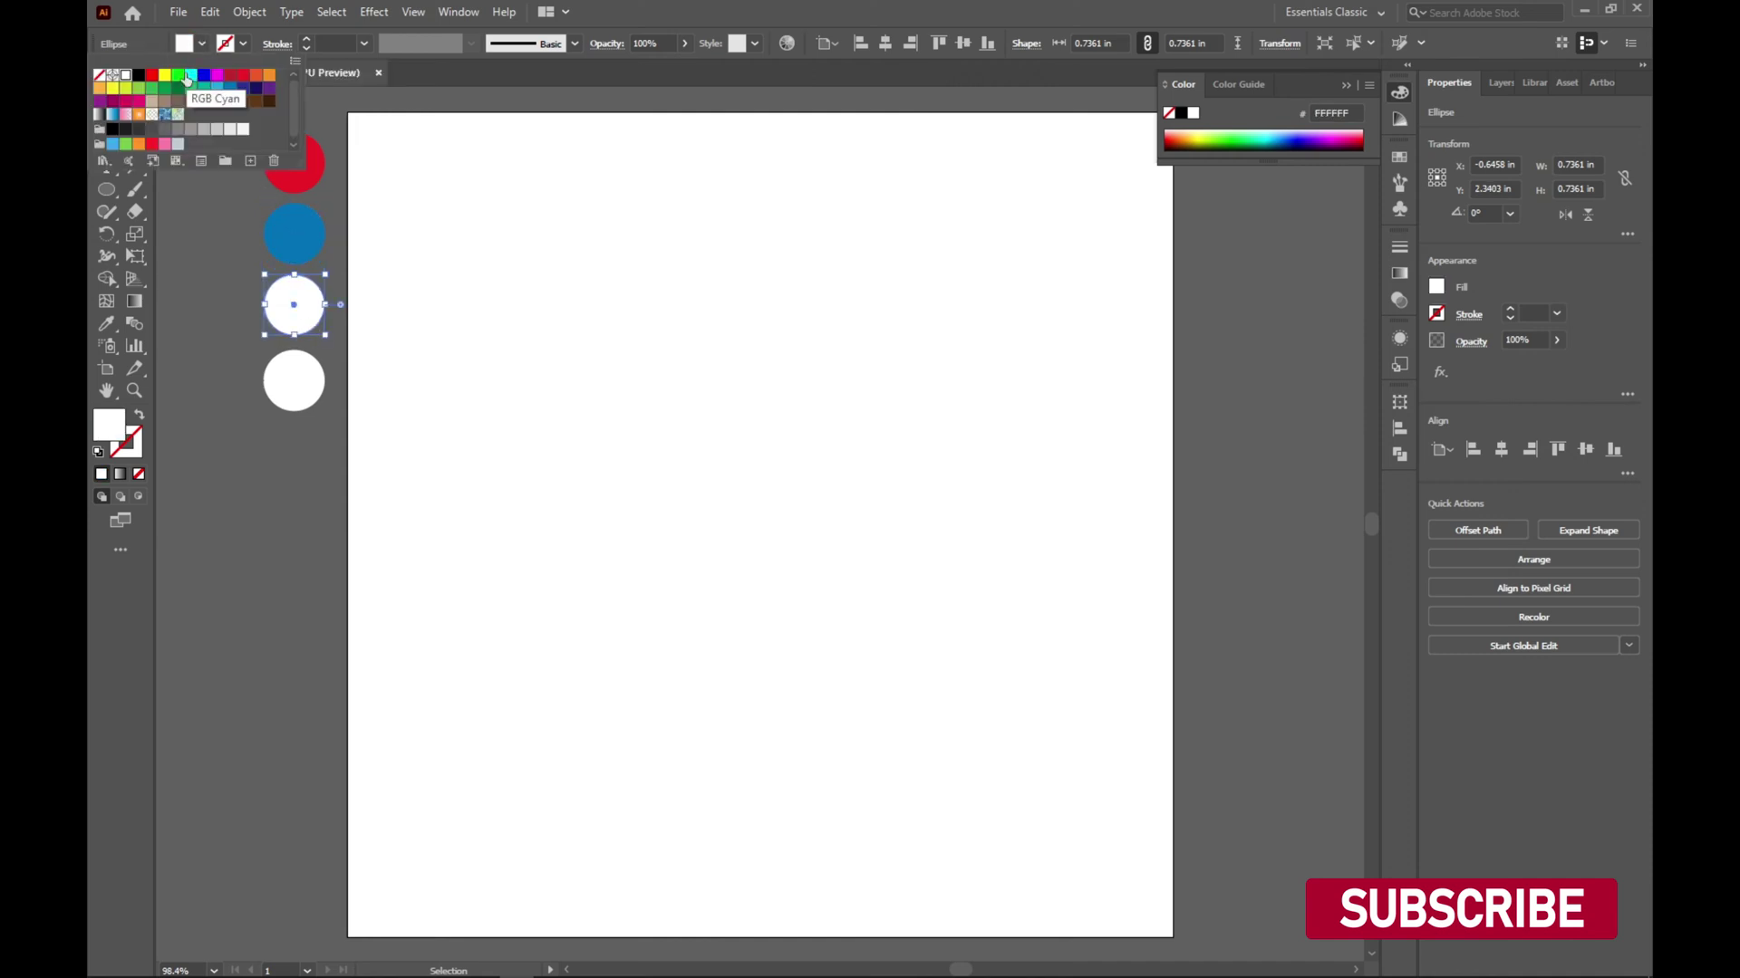
left_click(165, 88)
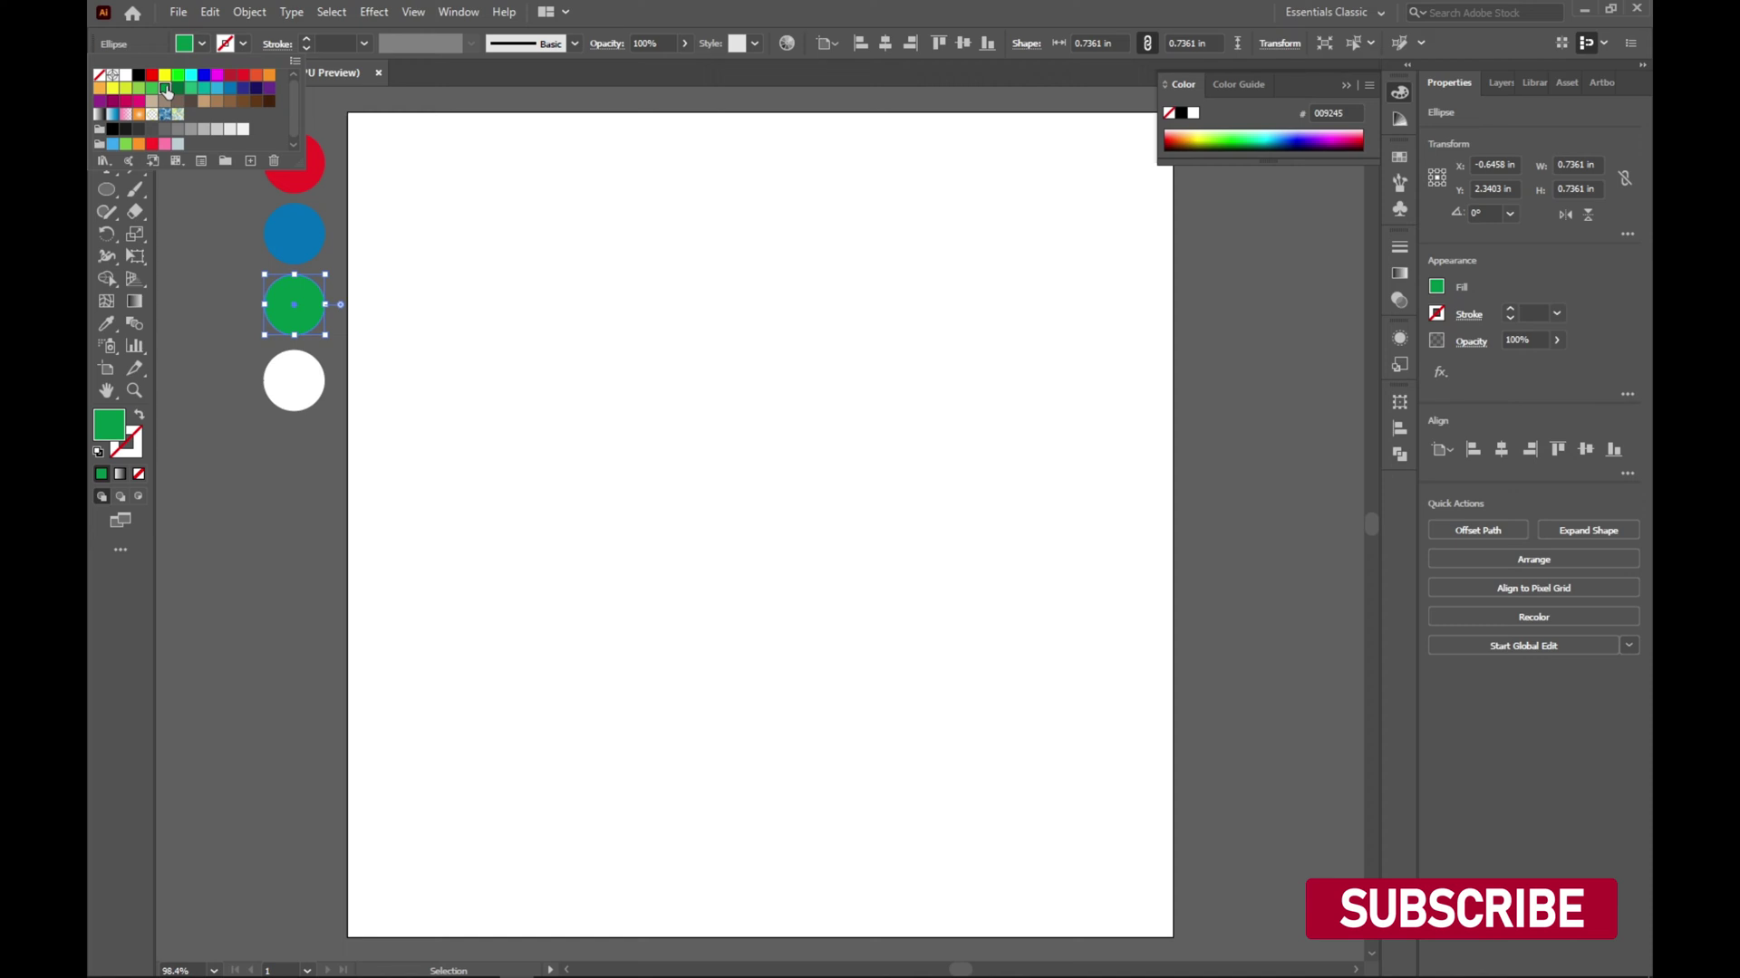
left_click(152, 89)
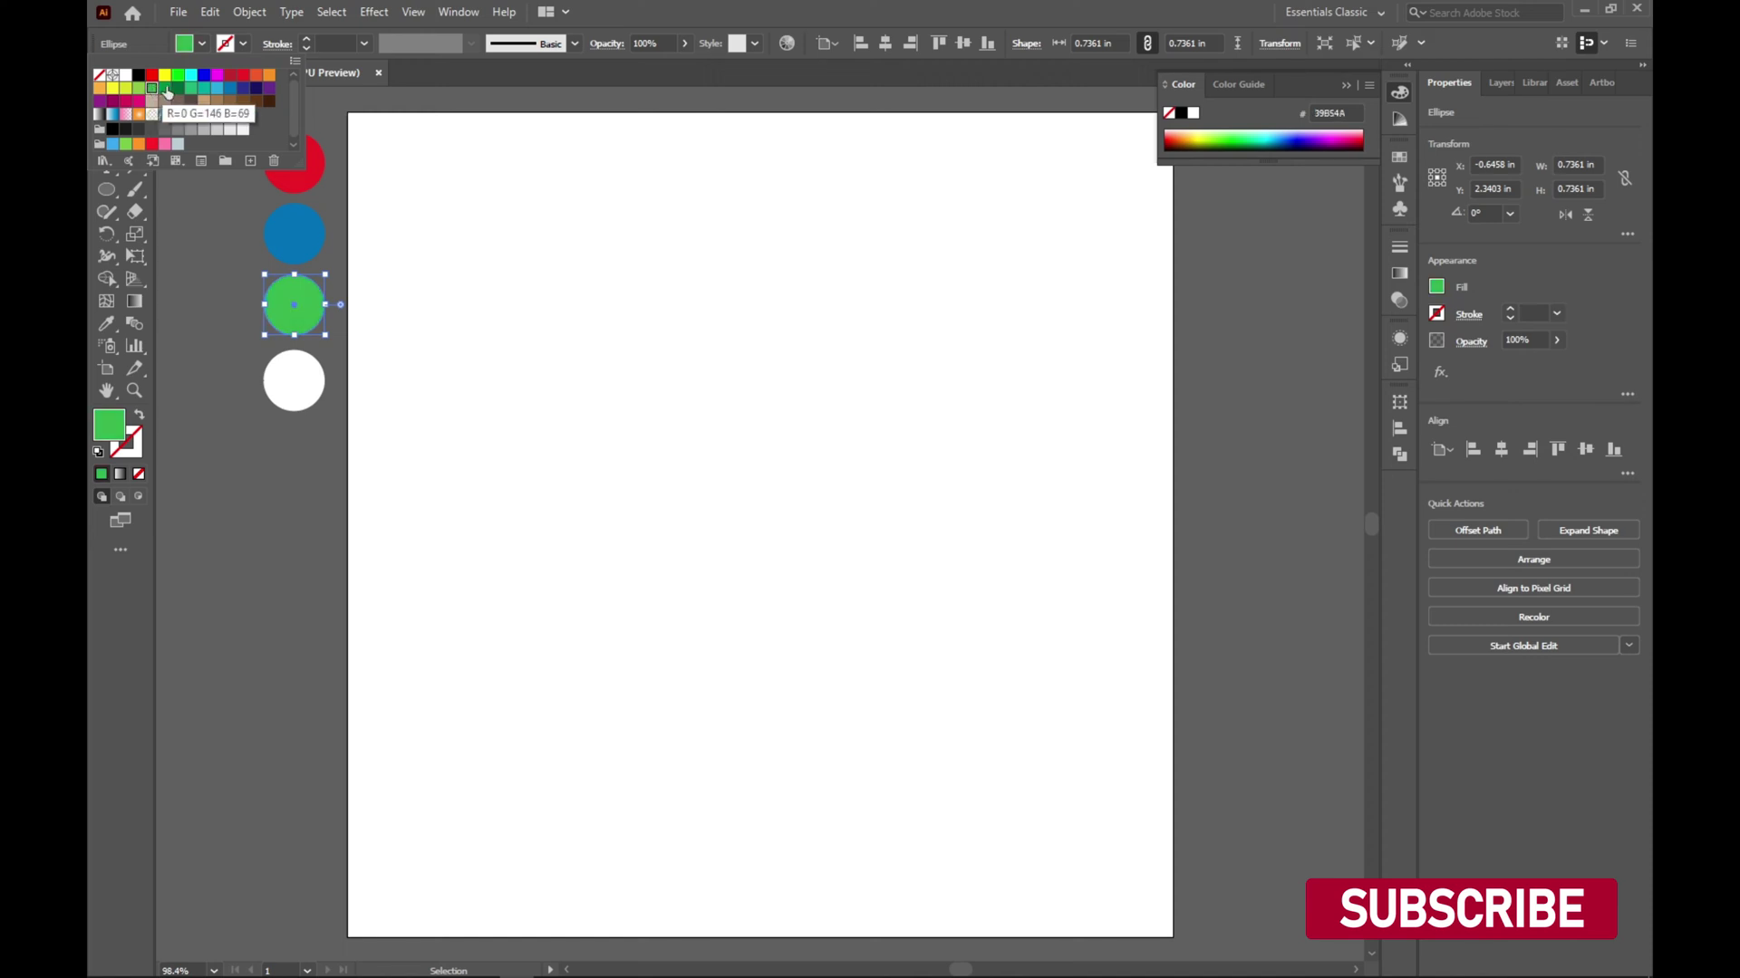
left_click(187, 90)
left_click(165, 88)
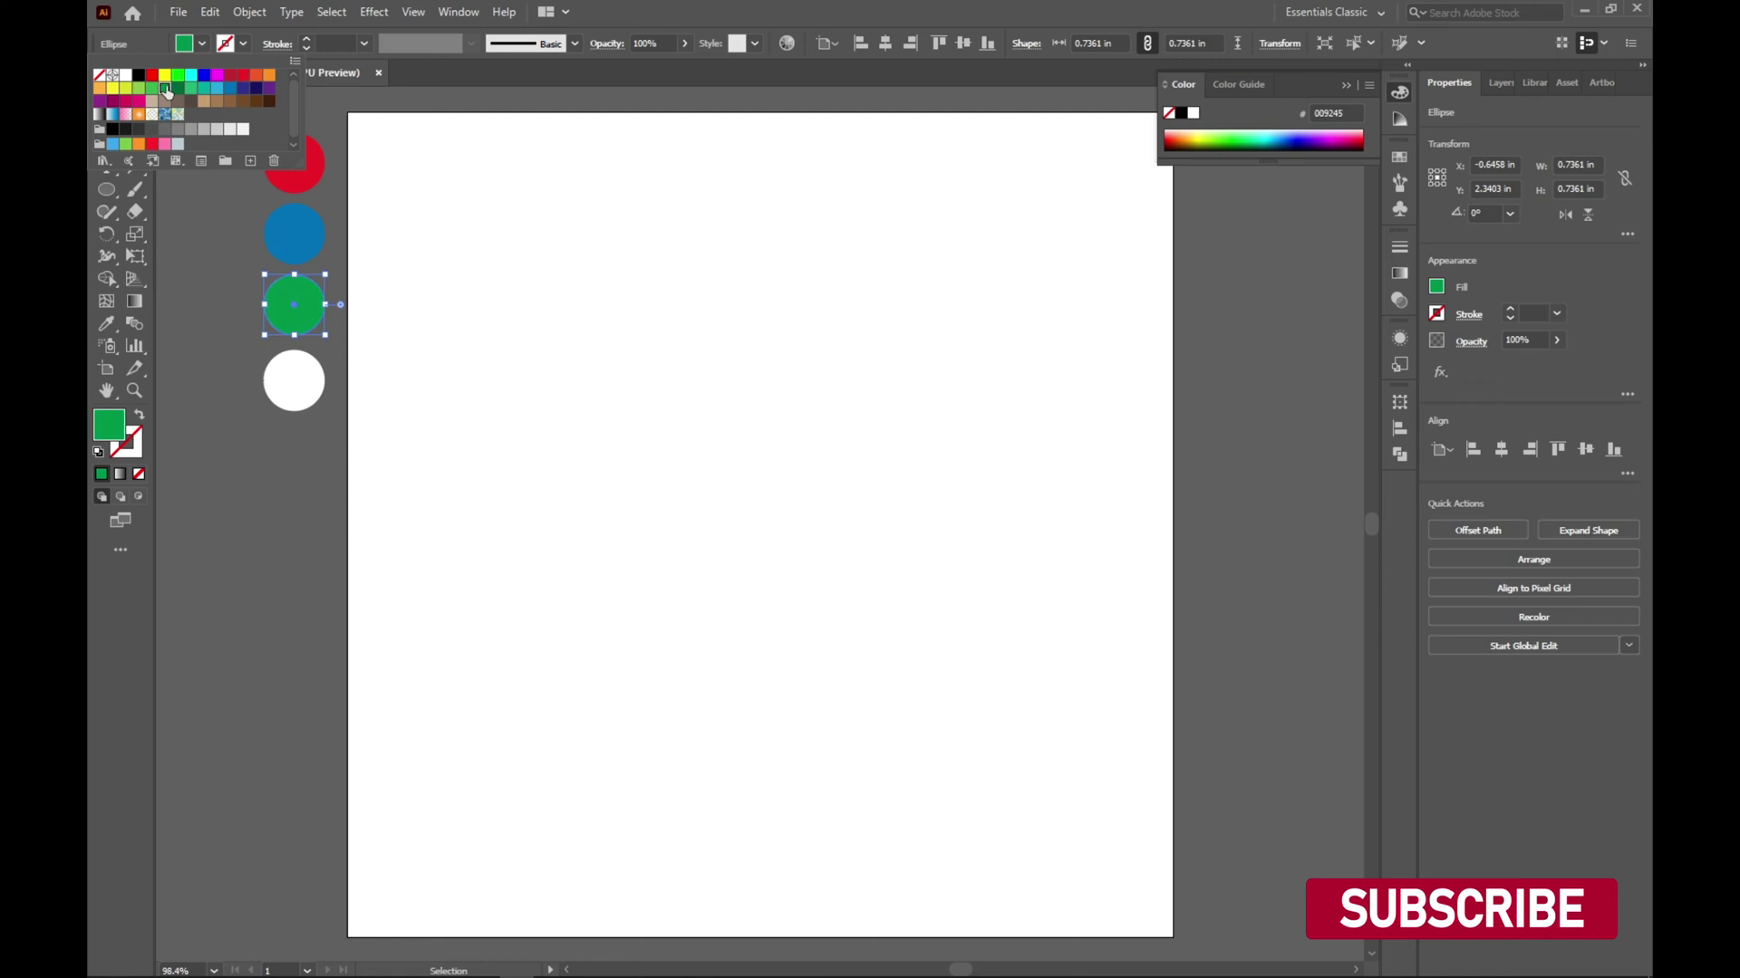
double_click(297, 373)
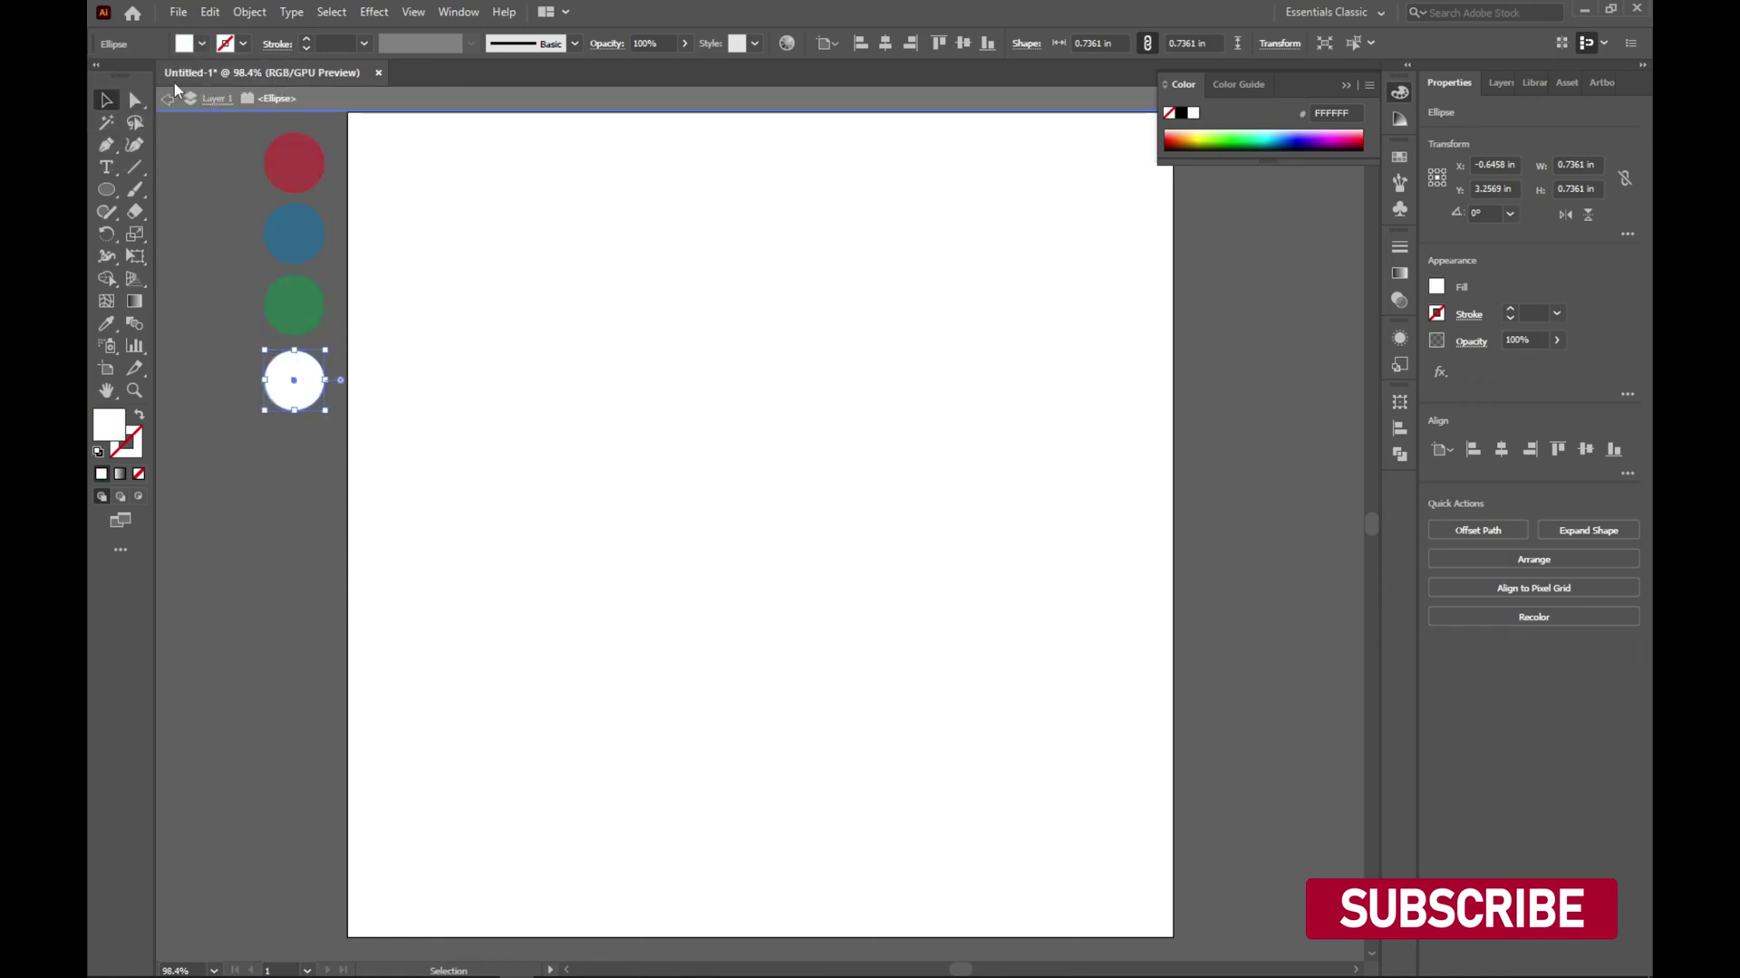
- Exit Isolation Mode and fill the fourth circle with orange swatch F7931E
left_click(167, 100)
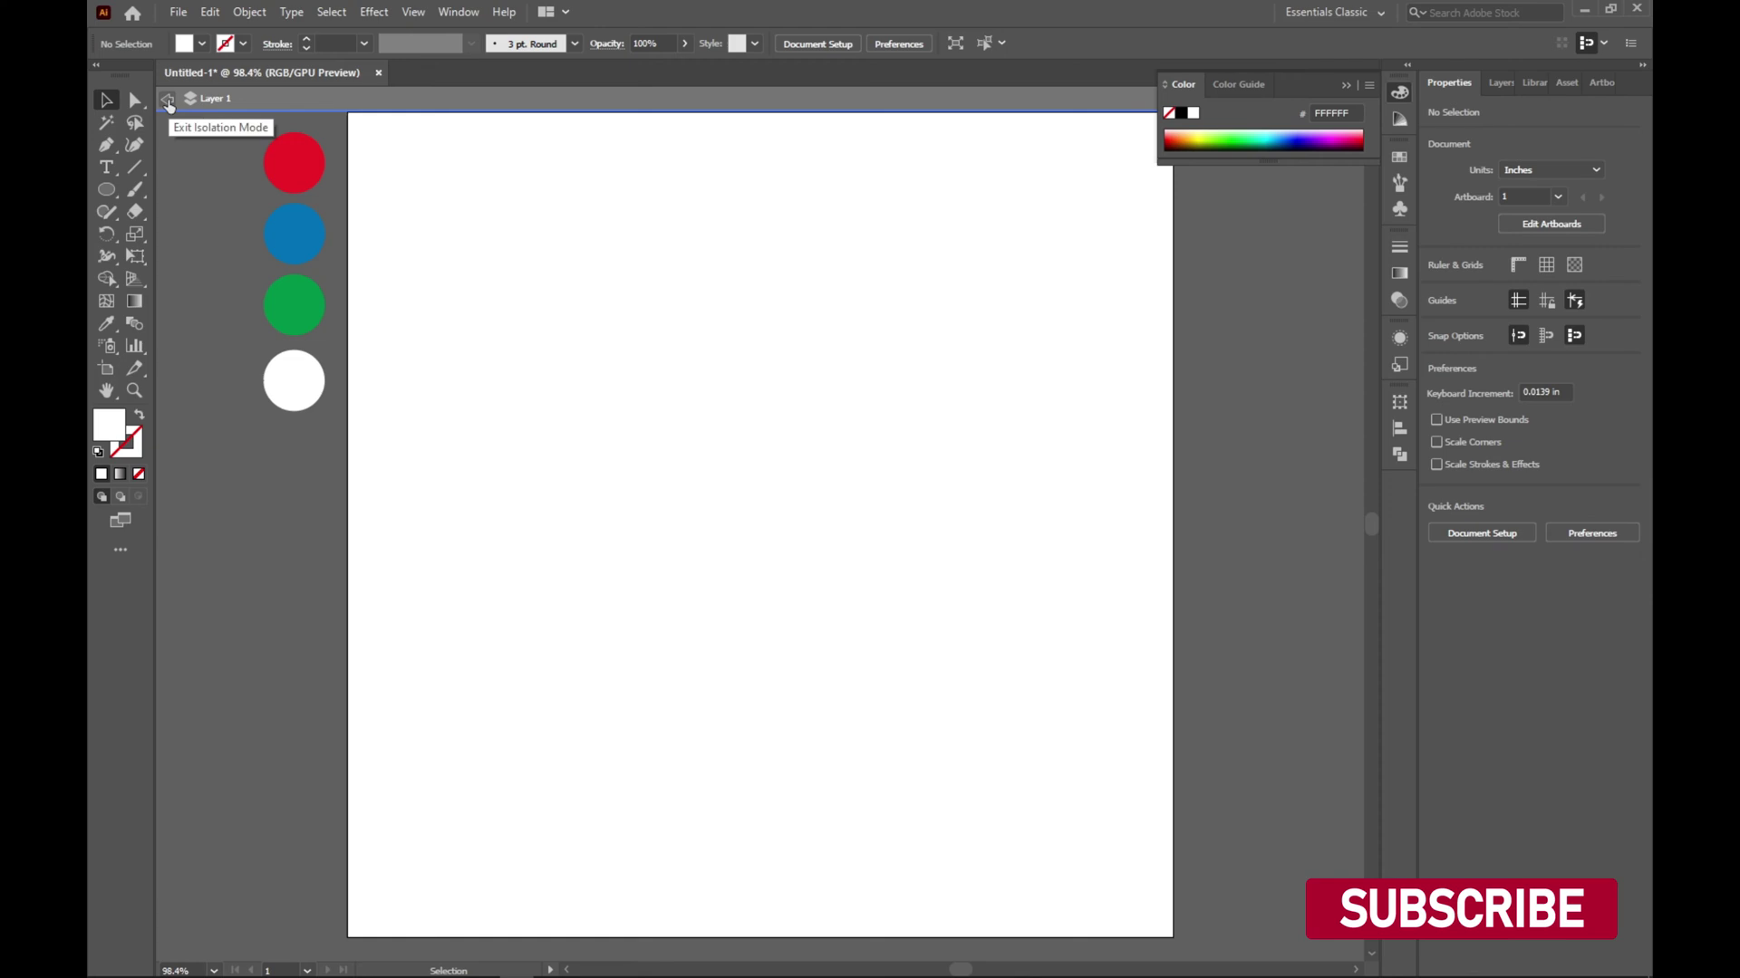
left_click(169, 102)
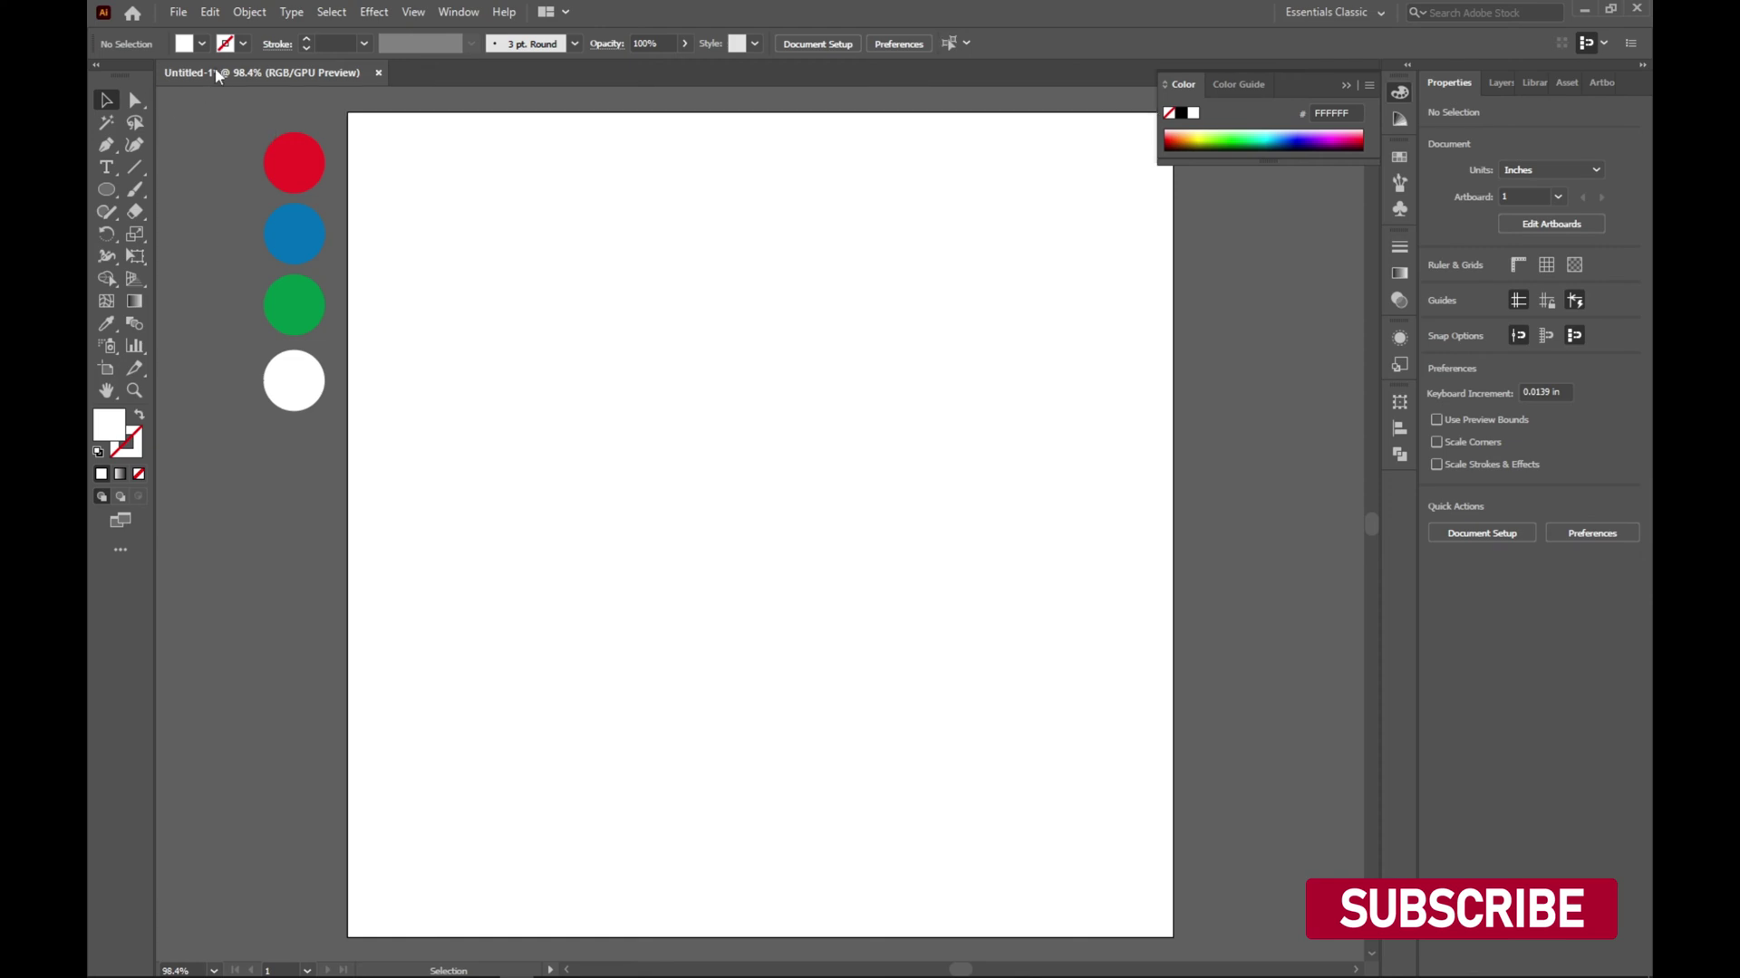
left_click(202, 44)
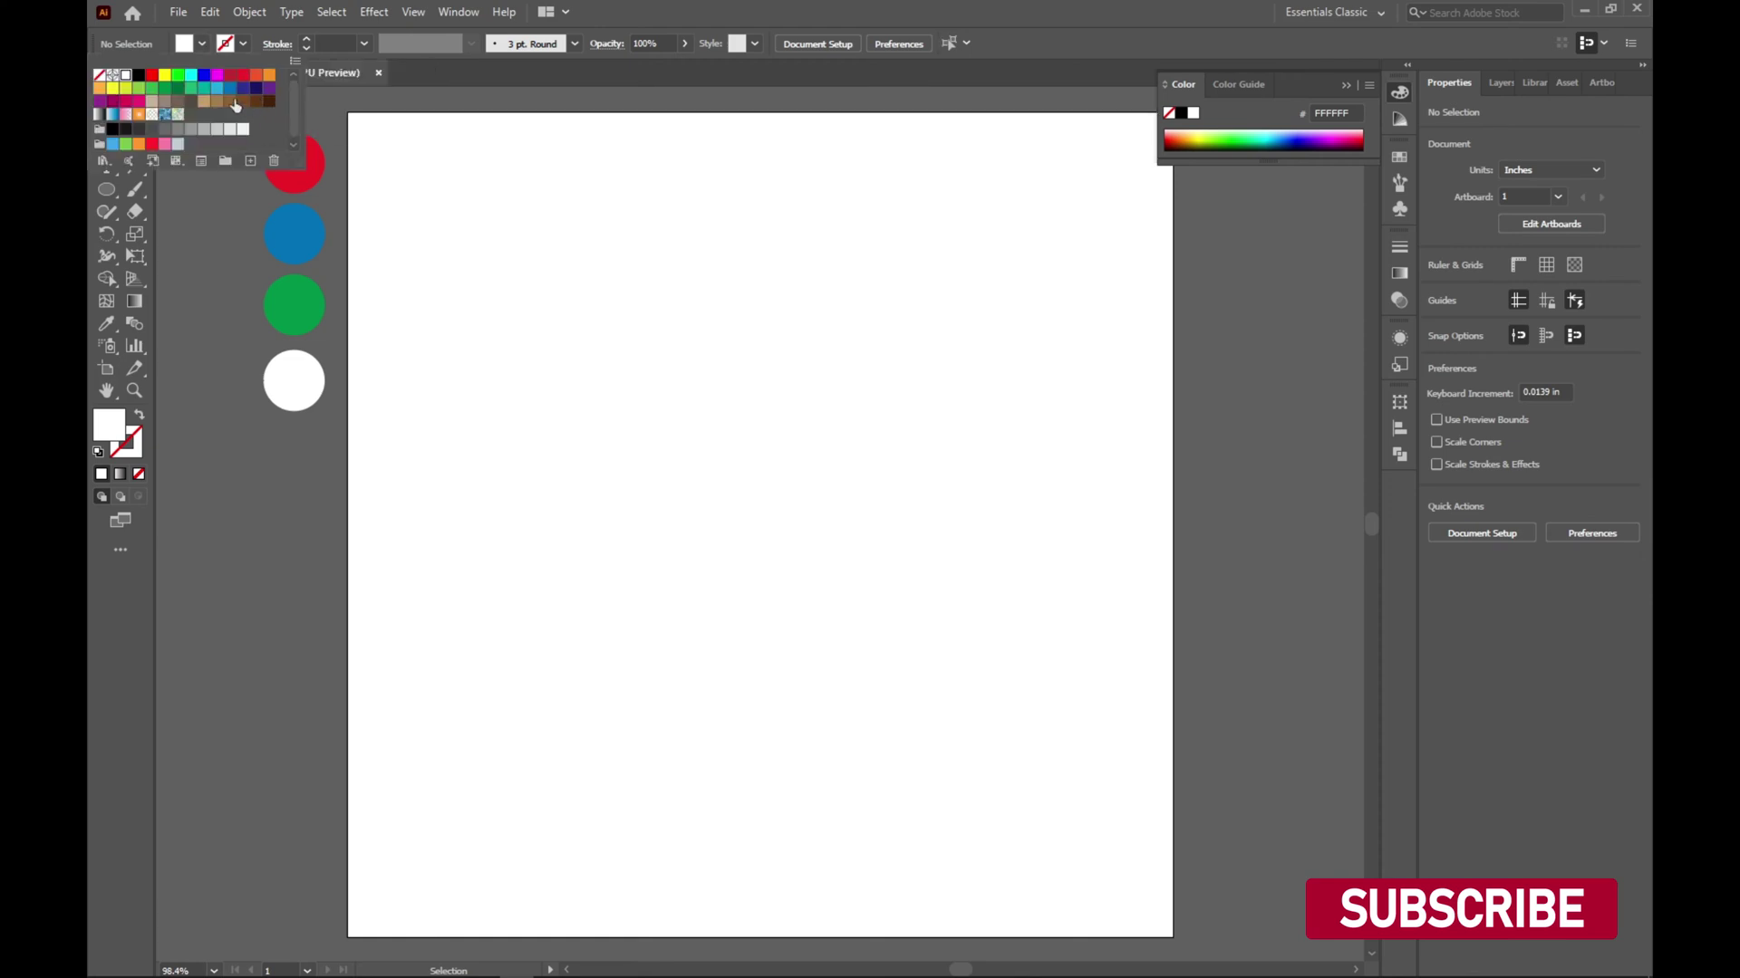
left_click(269, 75)
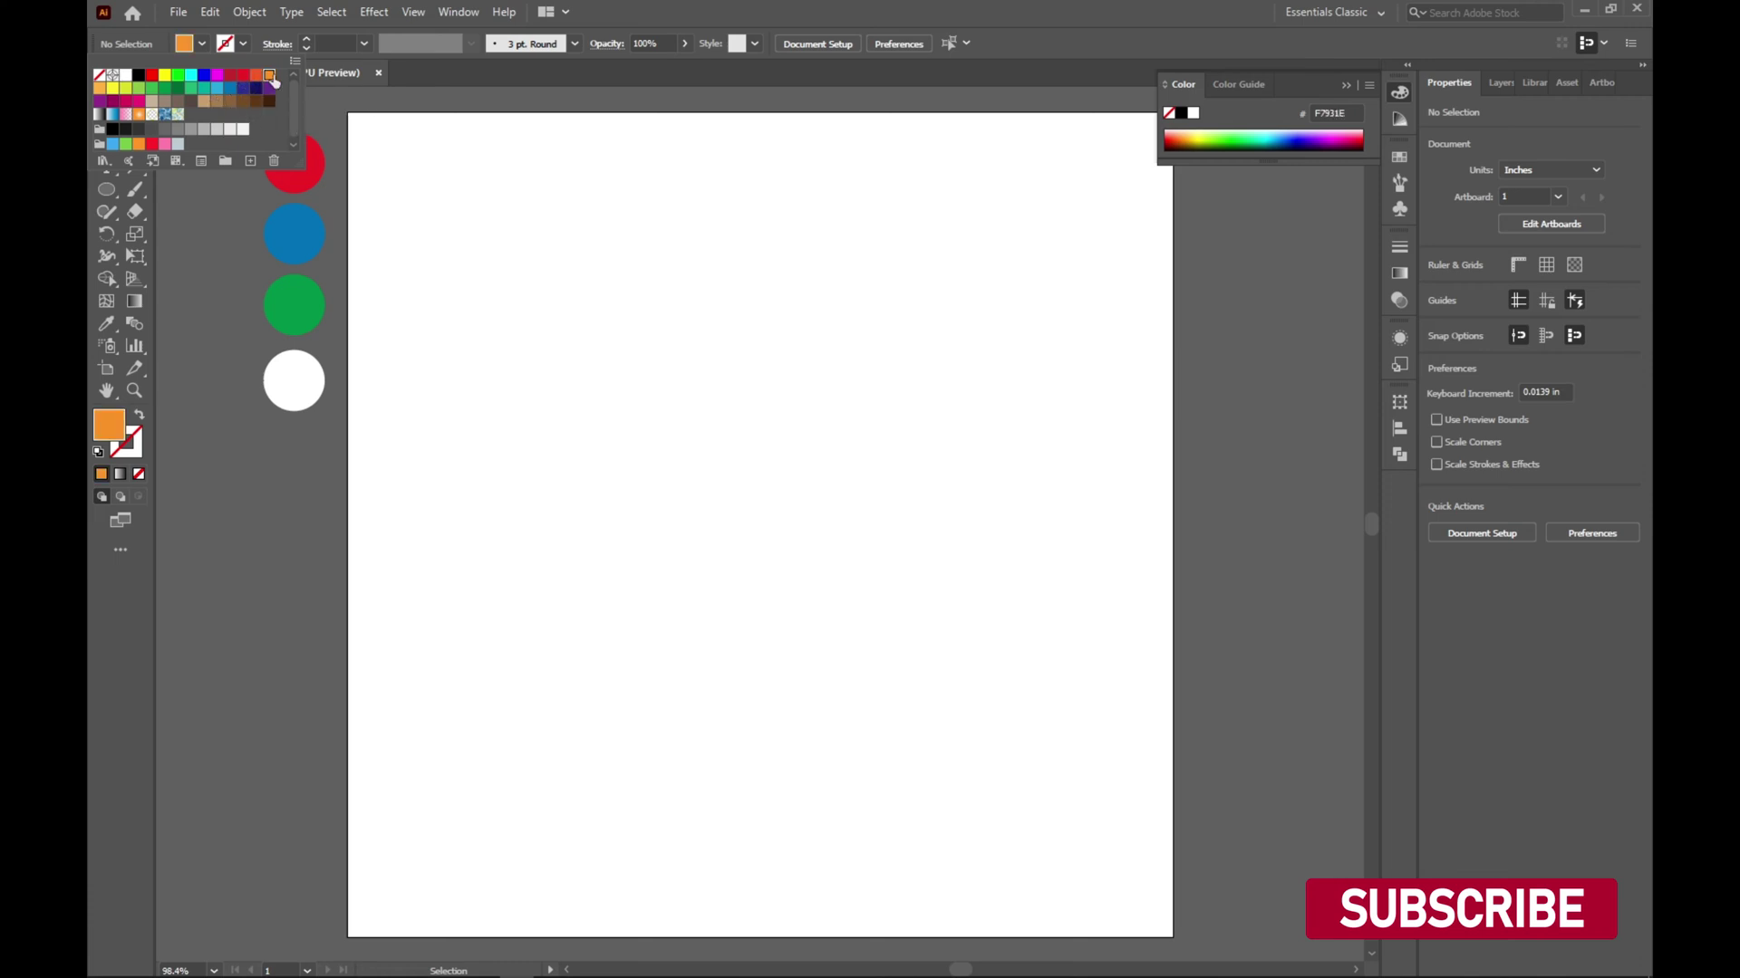
left_click(312, 396)
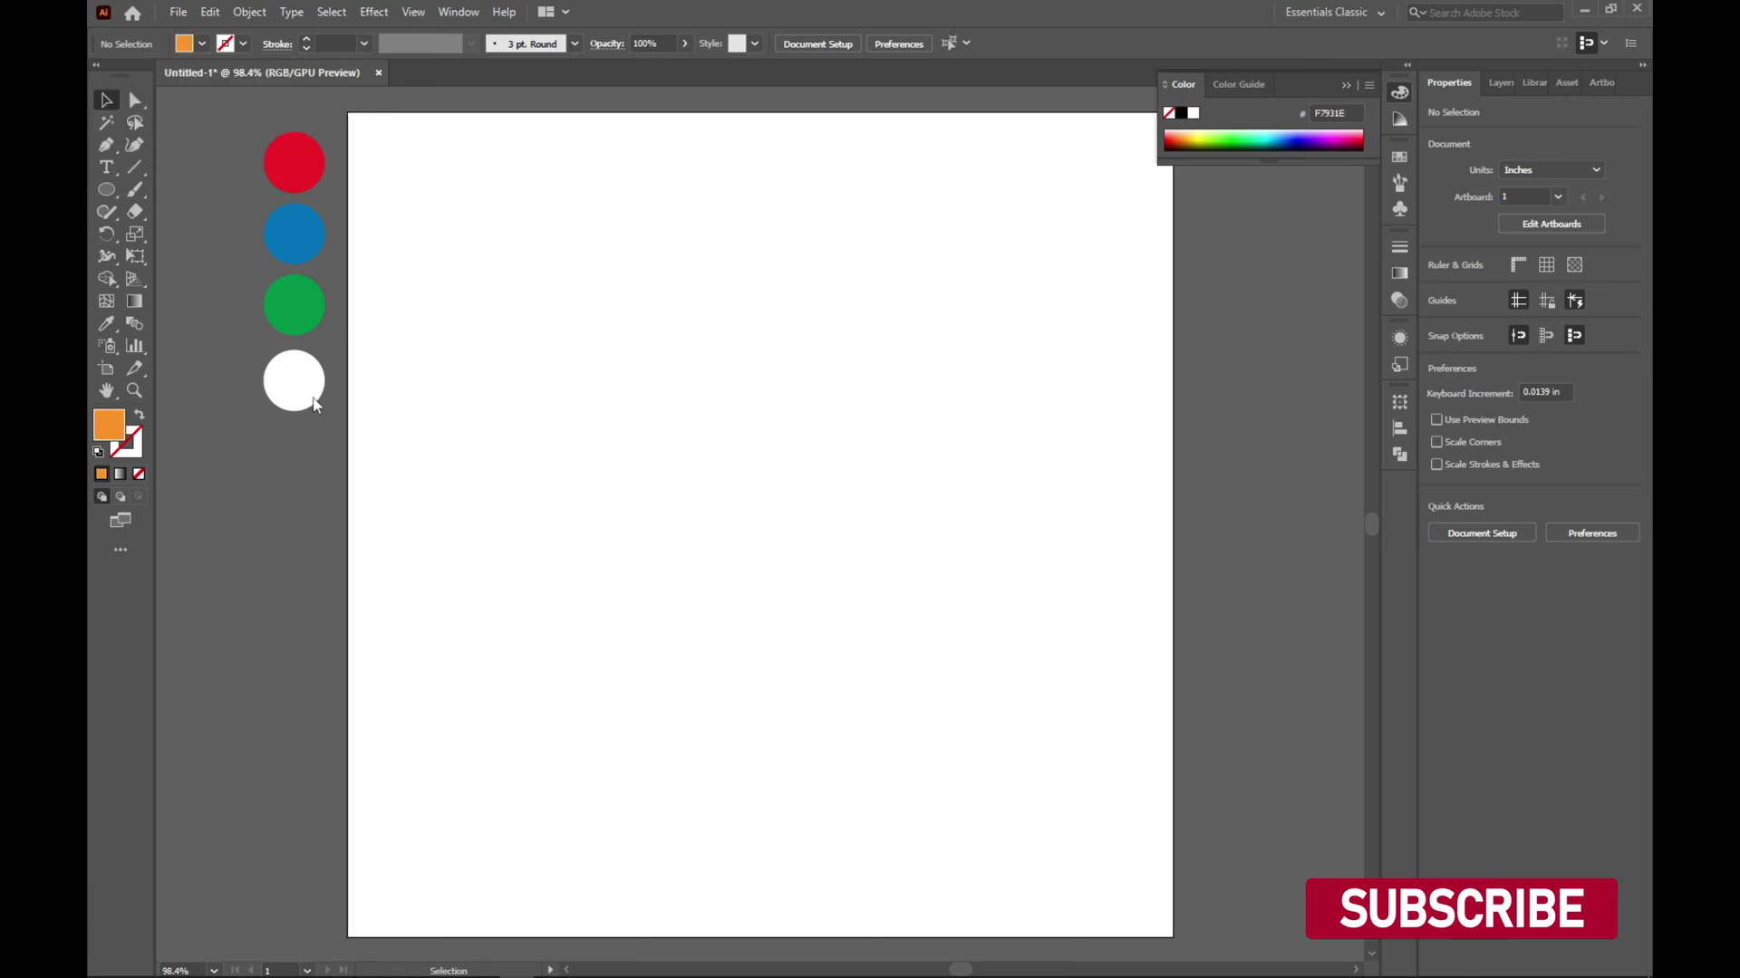
left_click(202, 44)
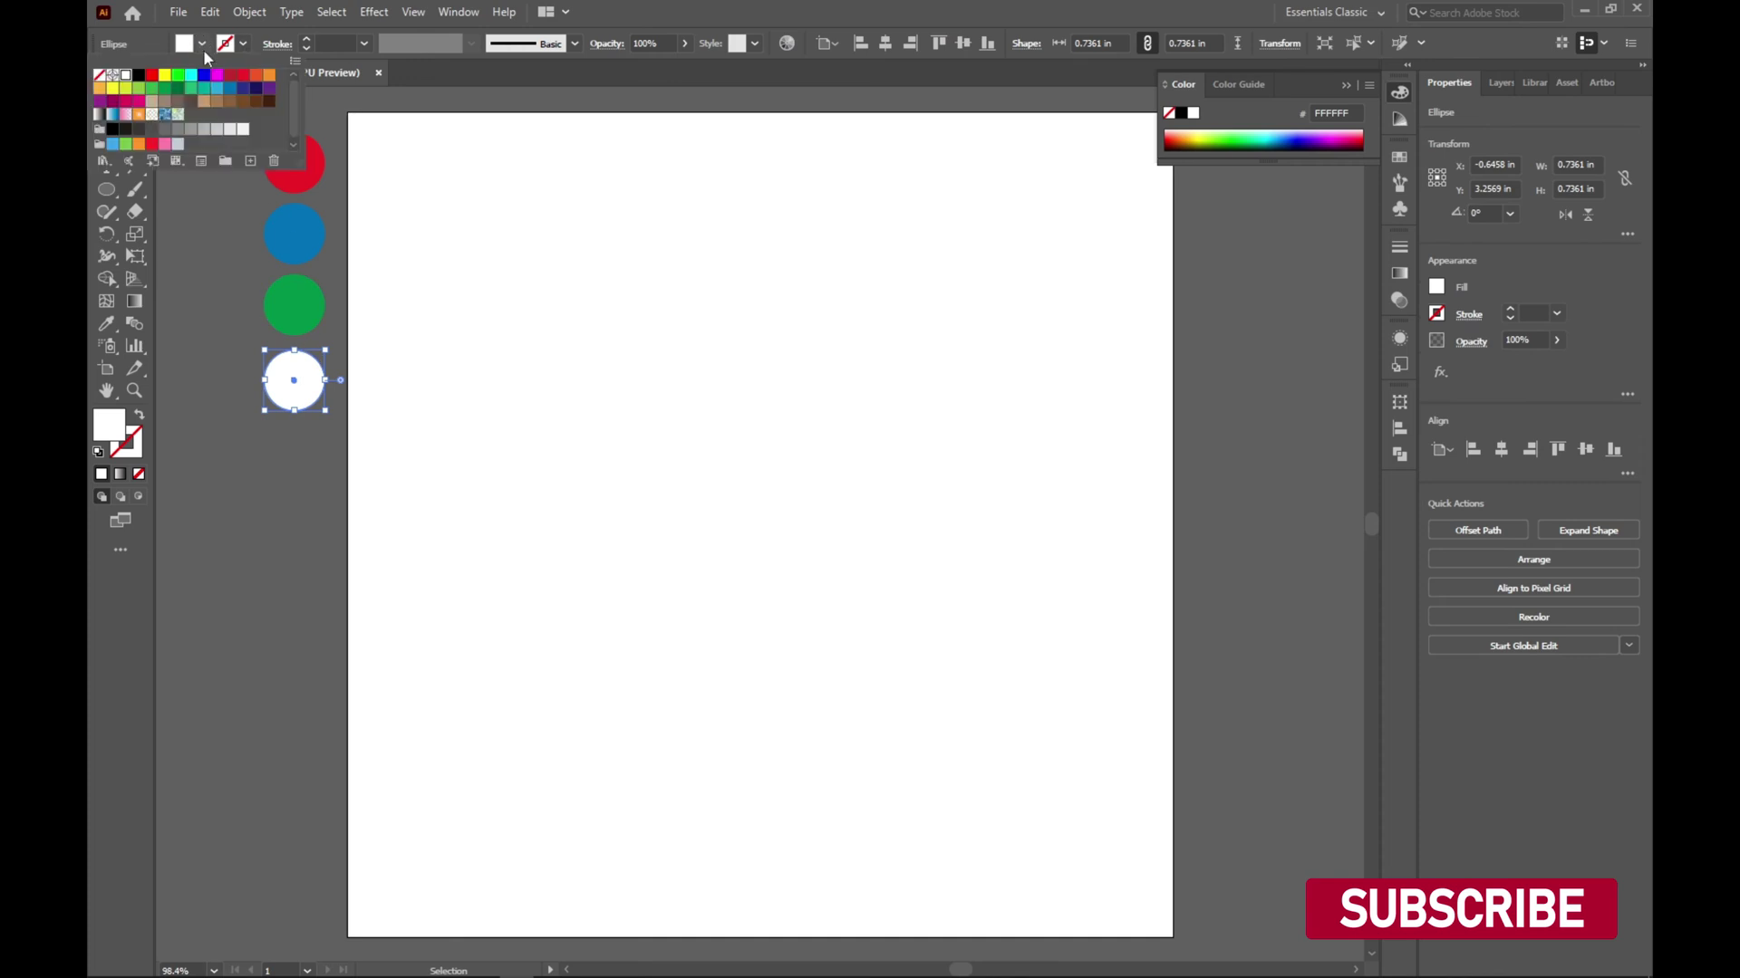
left_click(269, 75)
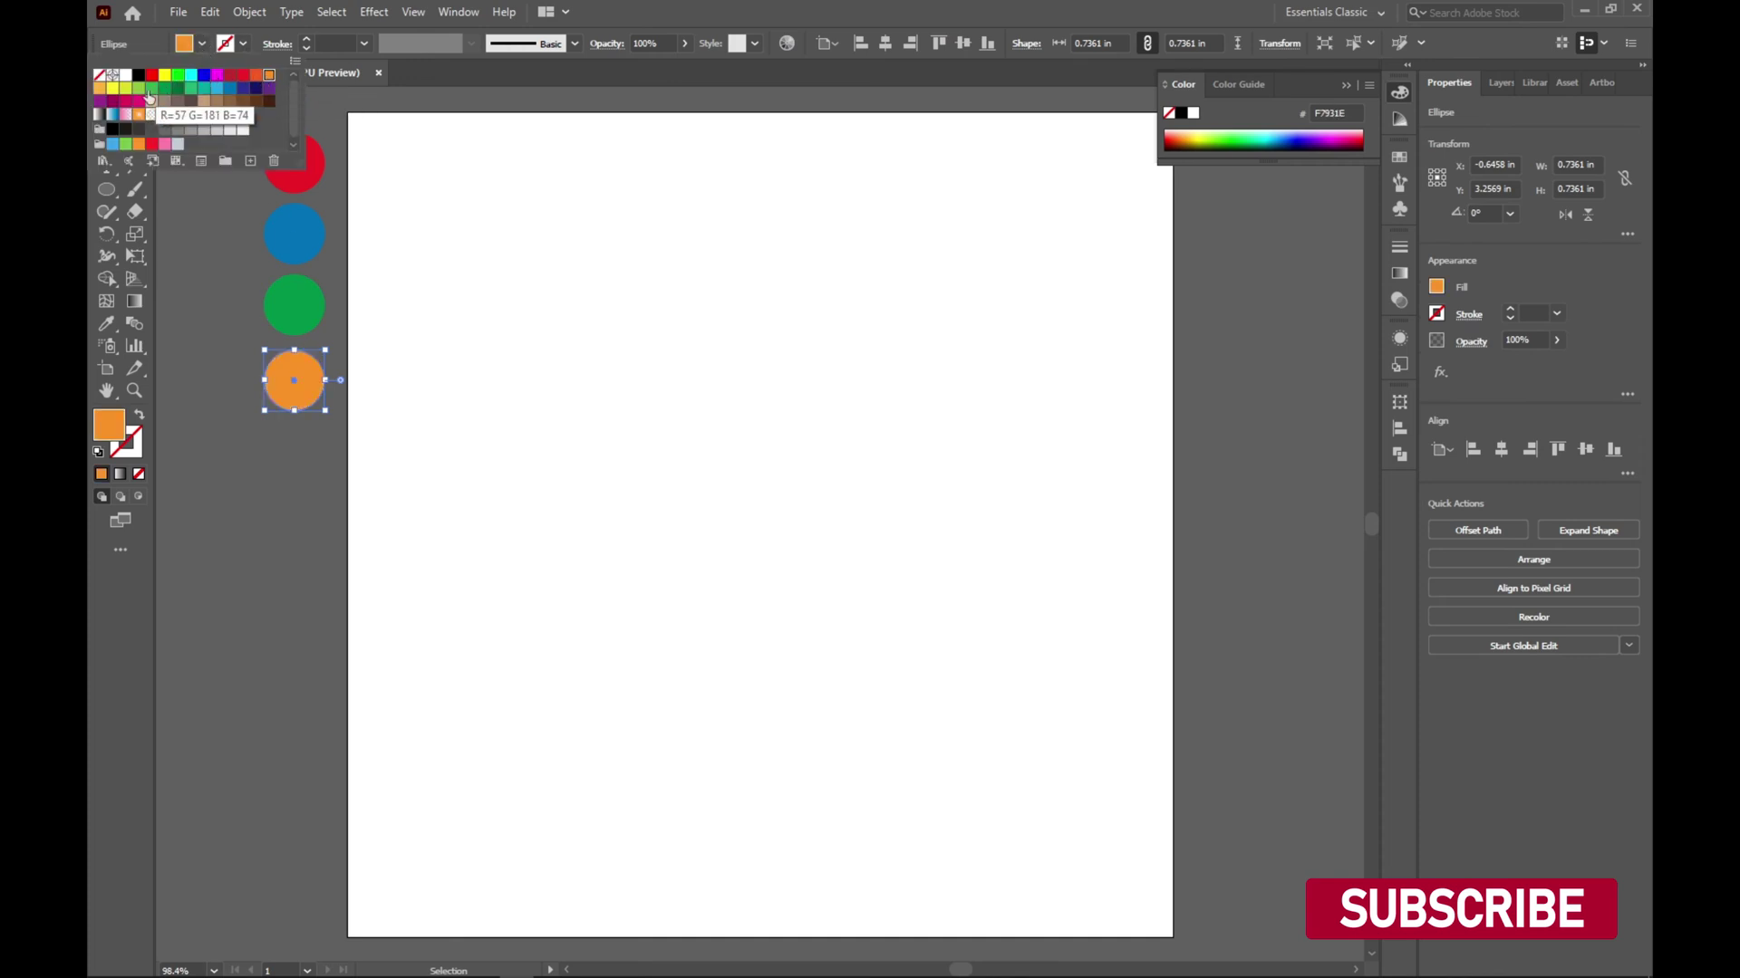
left_click(101, 90)
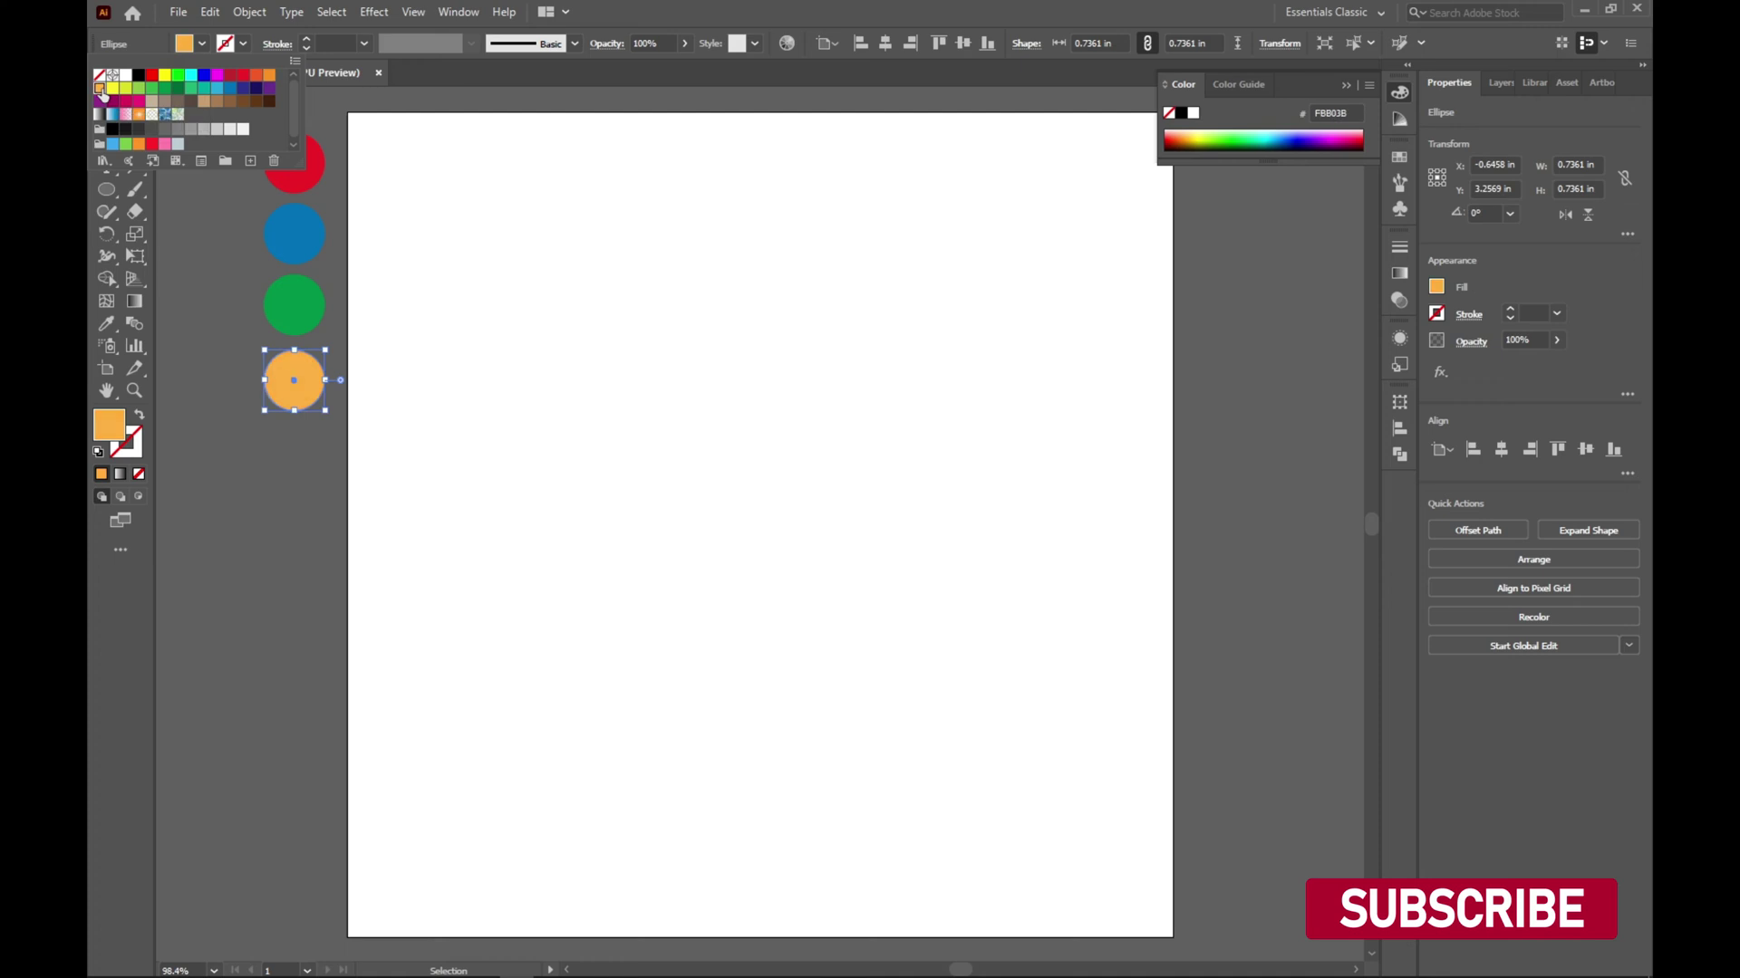
left_click(271, 79)
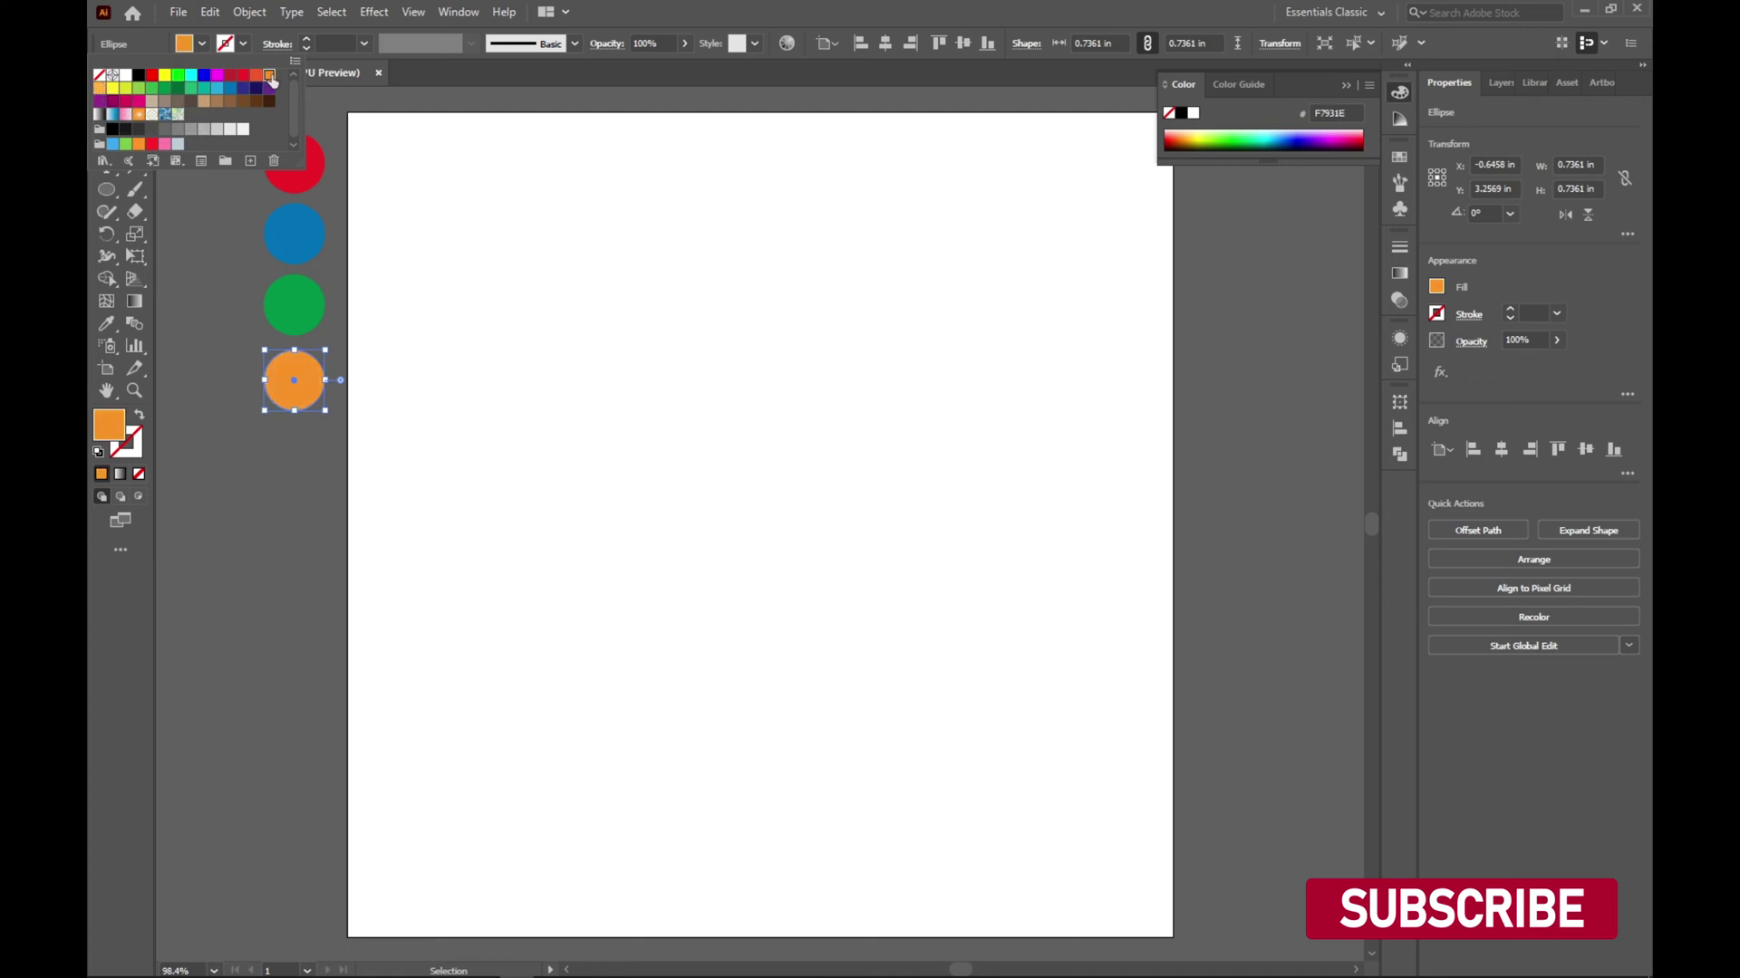
left_click(315, 135)
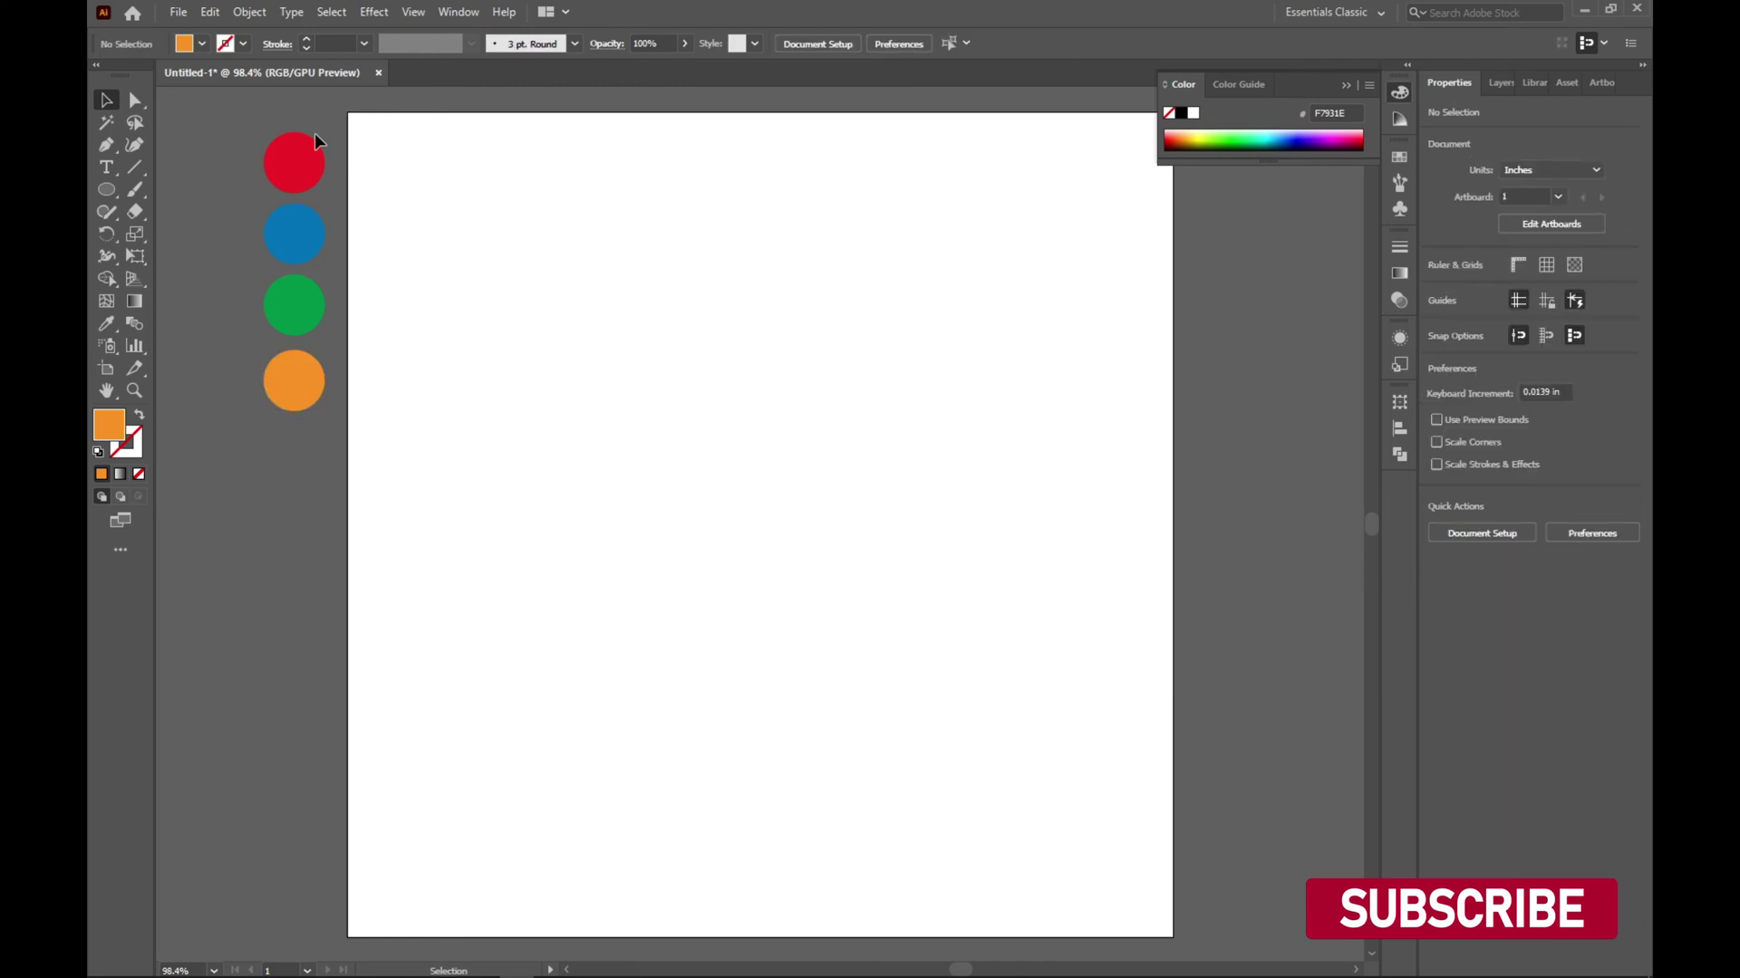
- Change the red sample circle's fill to the softer red E53844
left_click(276, 172)
double_click(110, 437)
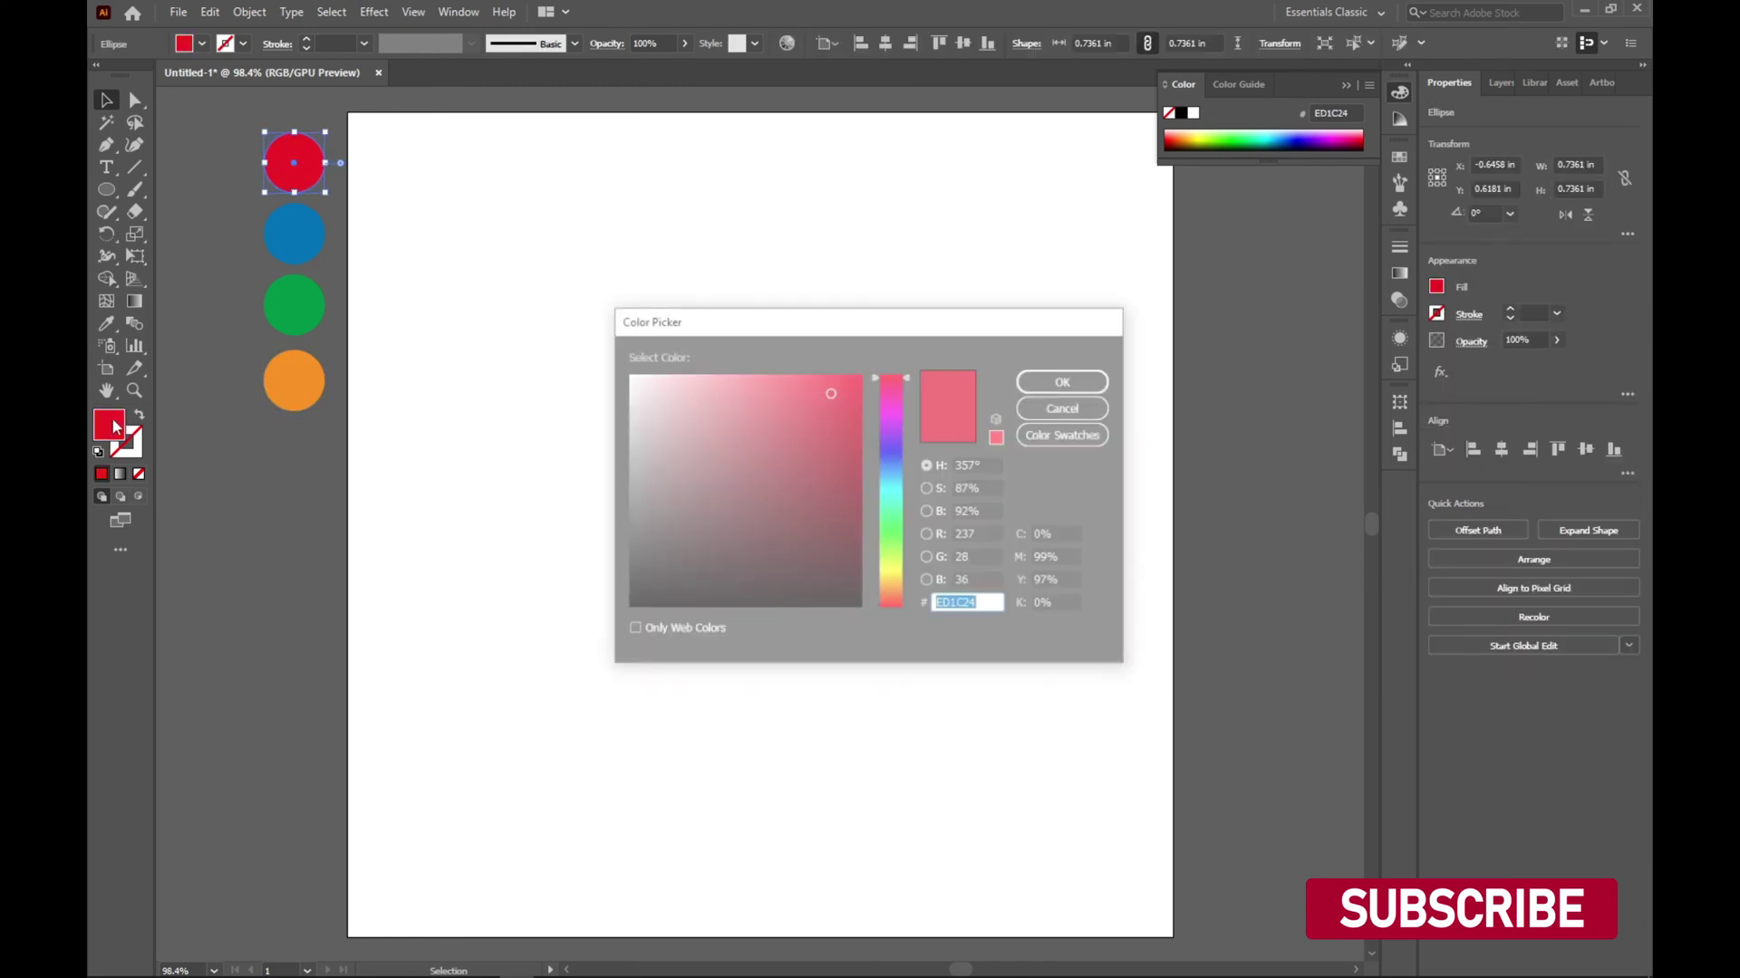
left_click(804, 396)
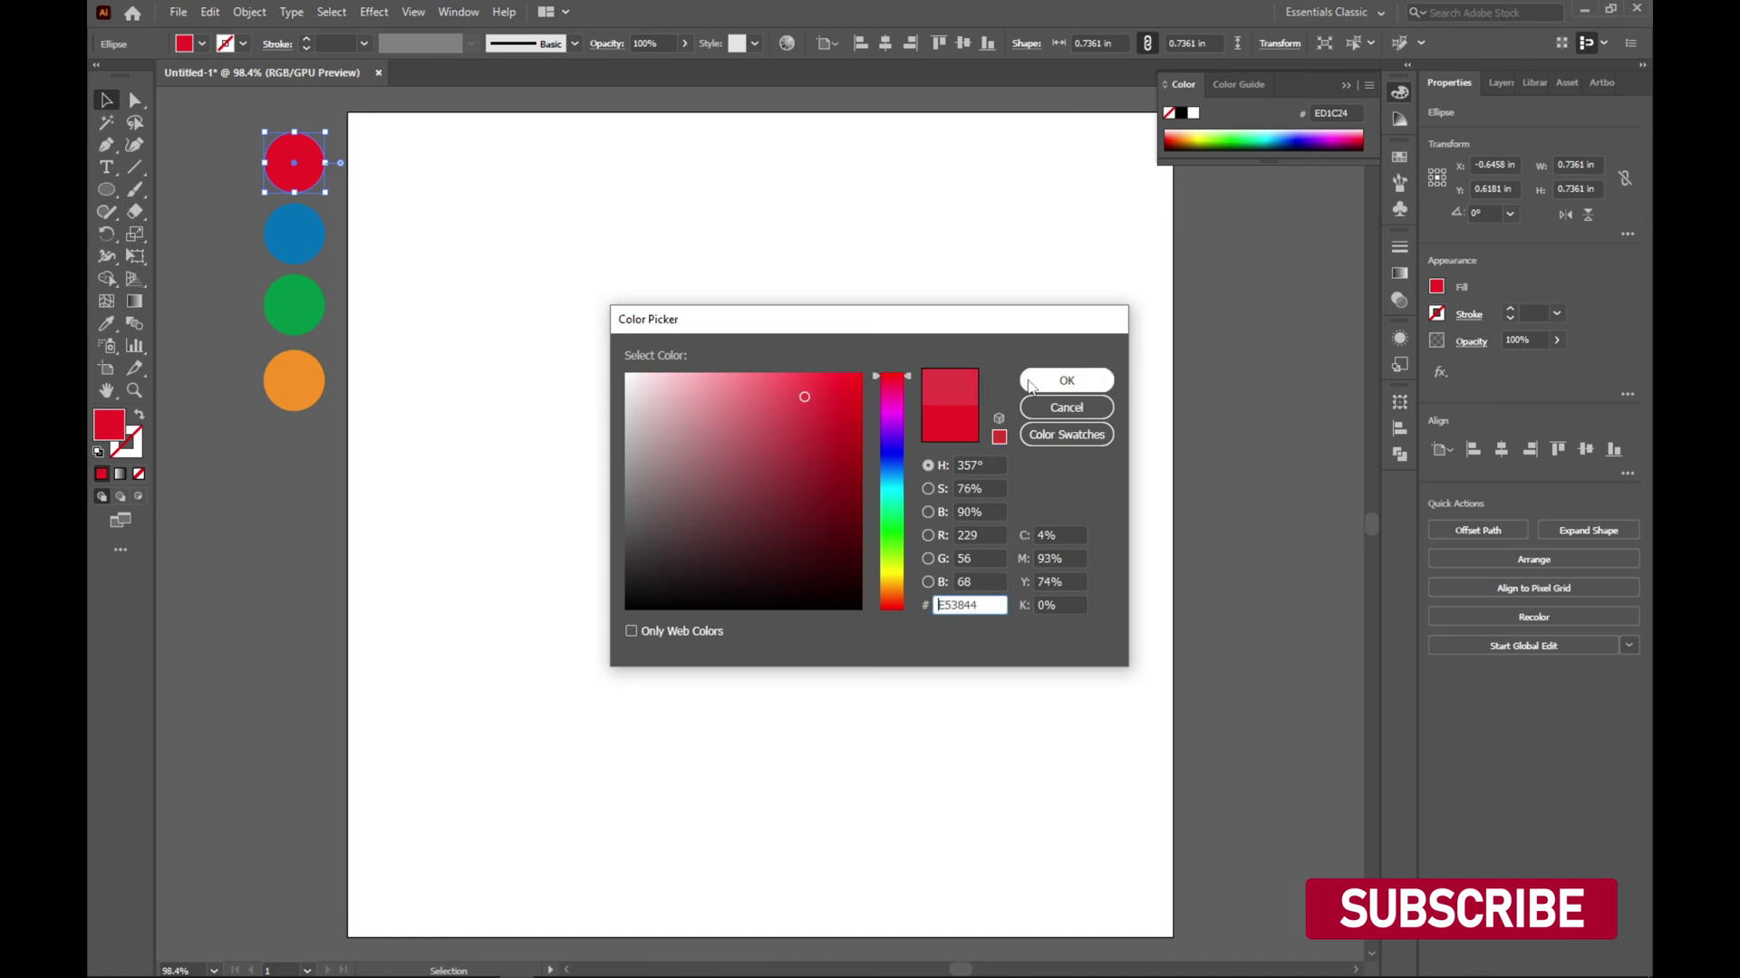
left_click(1066, 381)
left_click(774, 329)
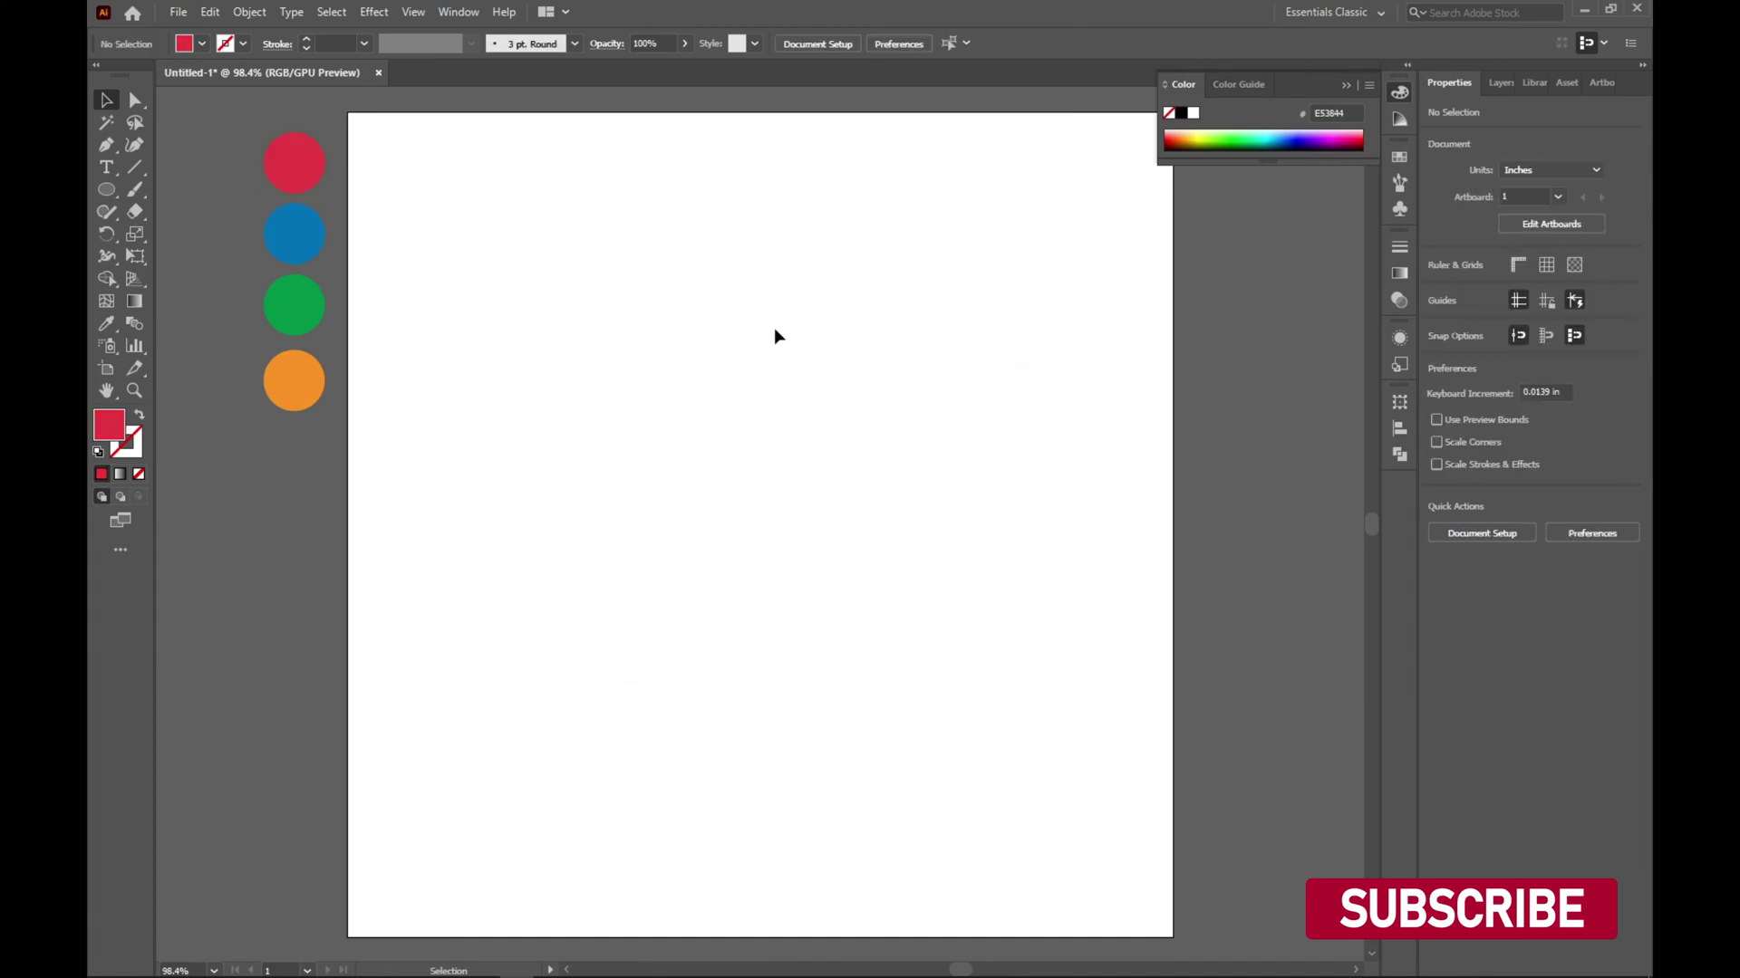
- Draw a red circle about 6.69 in across and centre it on the artboard
left_click(112, 191)
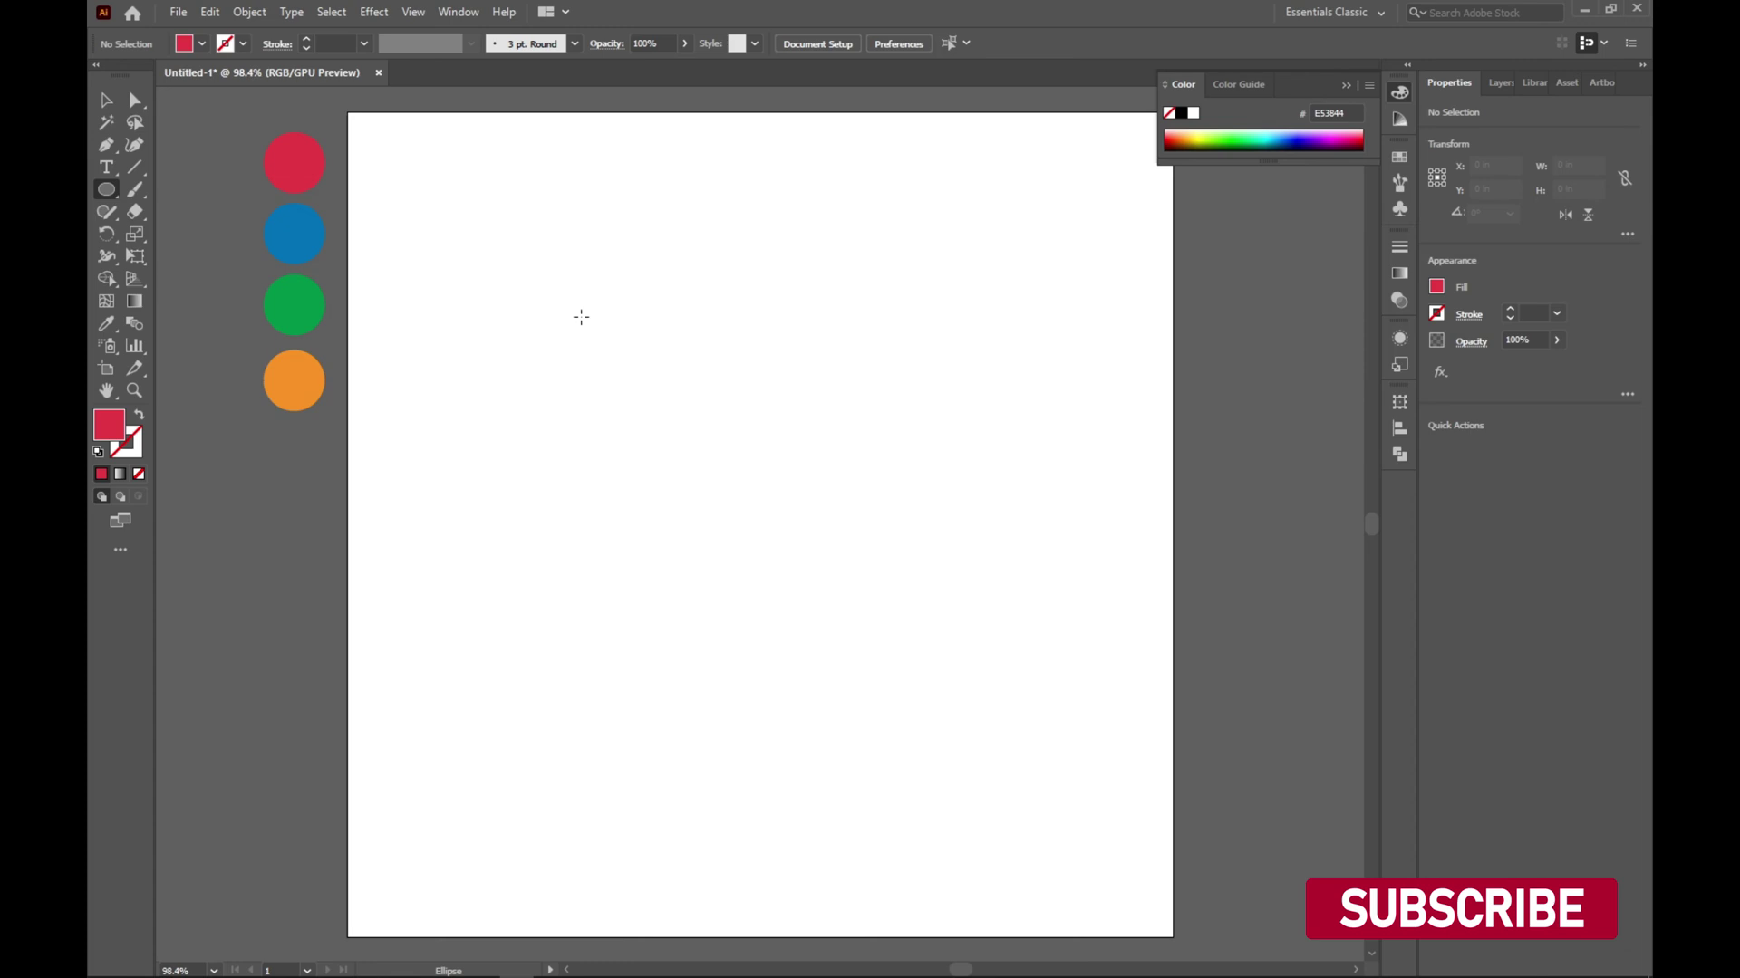
left_click_drag(581, 316, 922, 736)
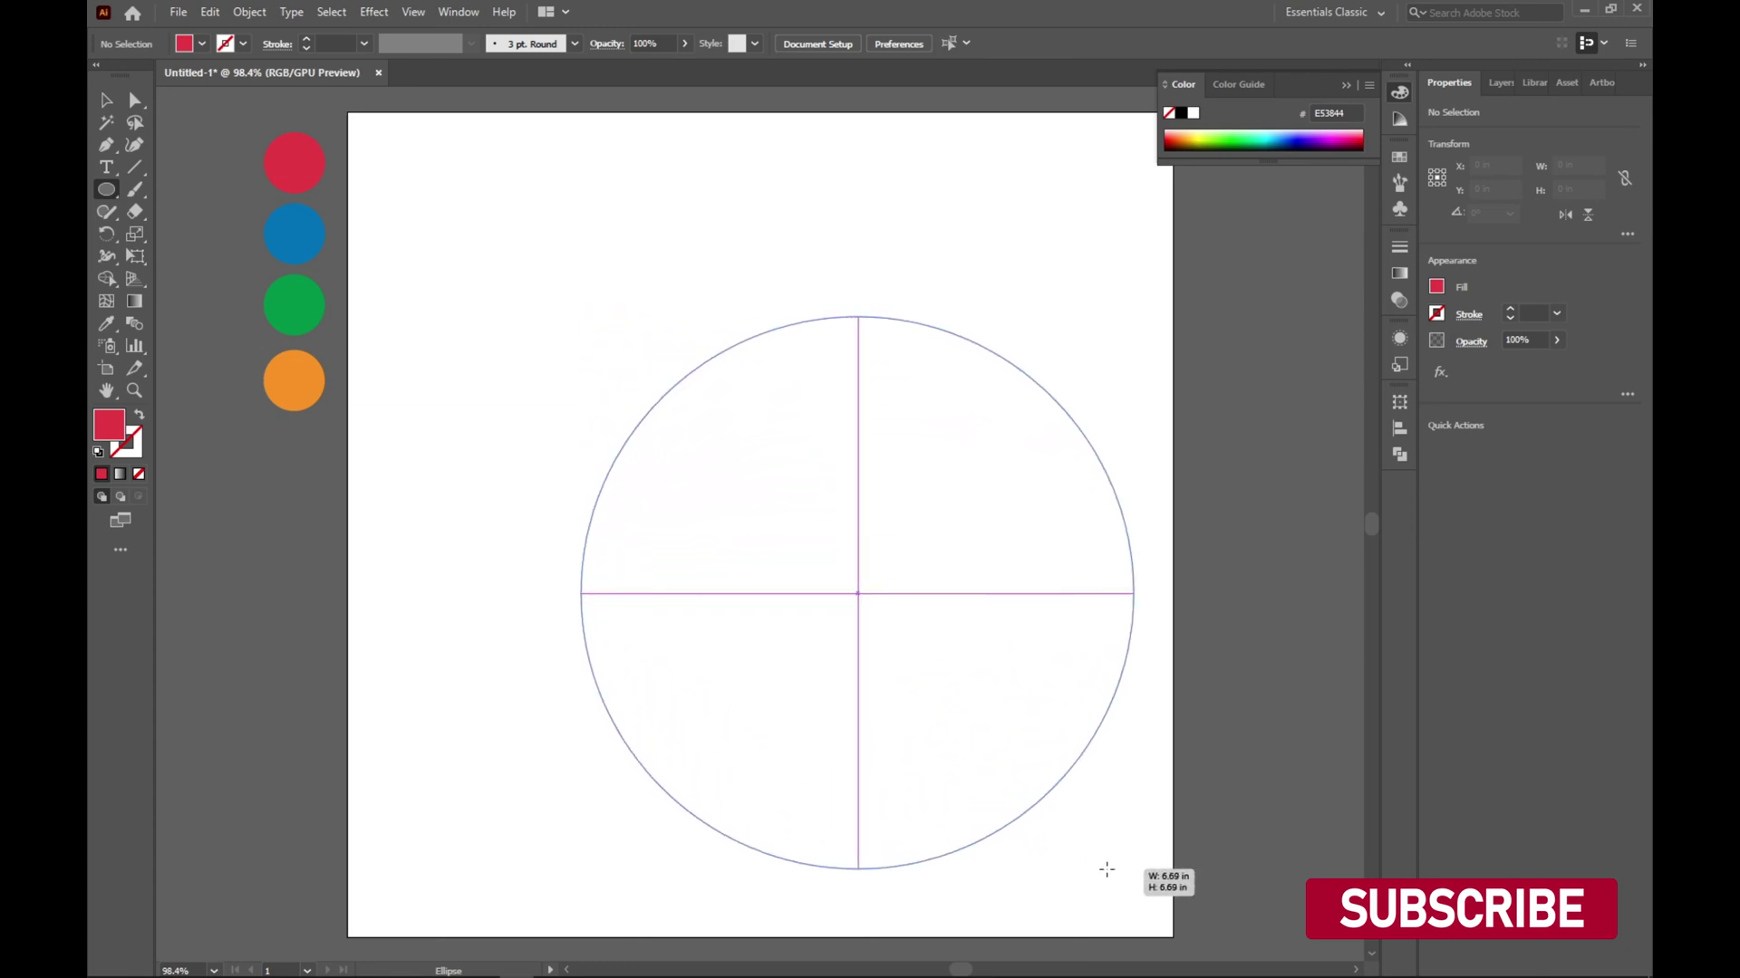
left_click_drag(922, 736, 1107, 872)
left_click(106, 100)
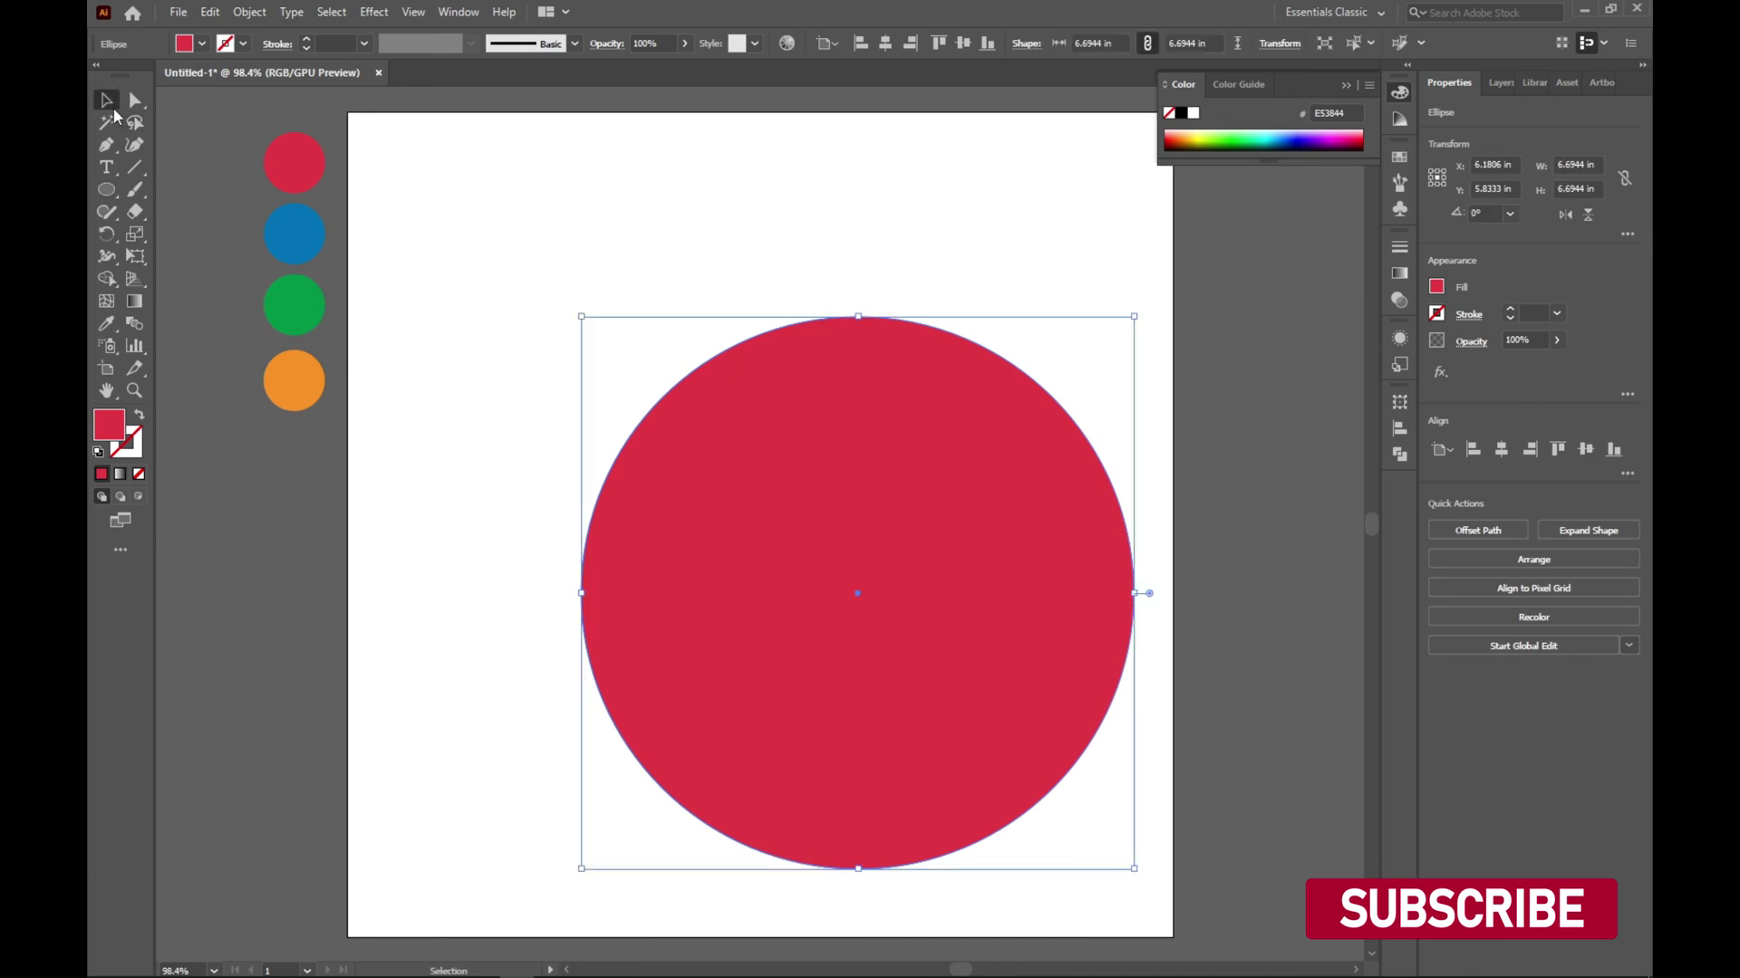
left_click_drag(860, 594, 770, 511)
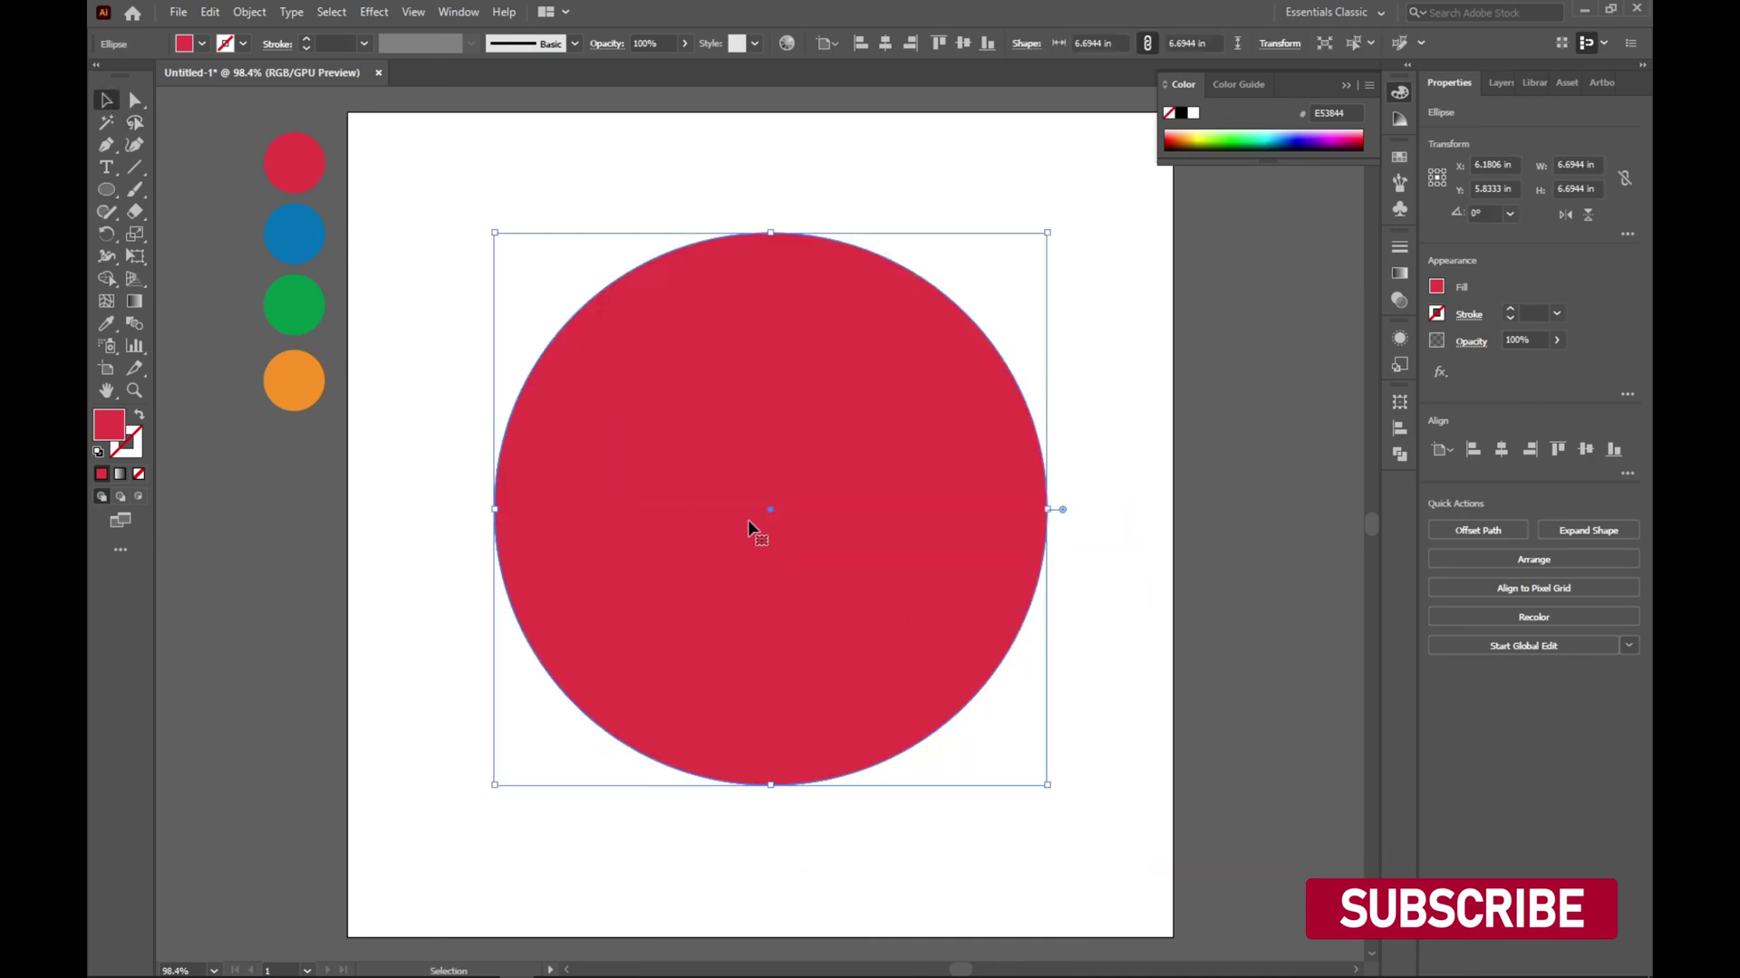
double_click(110, 426)
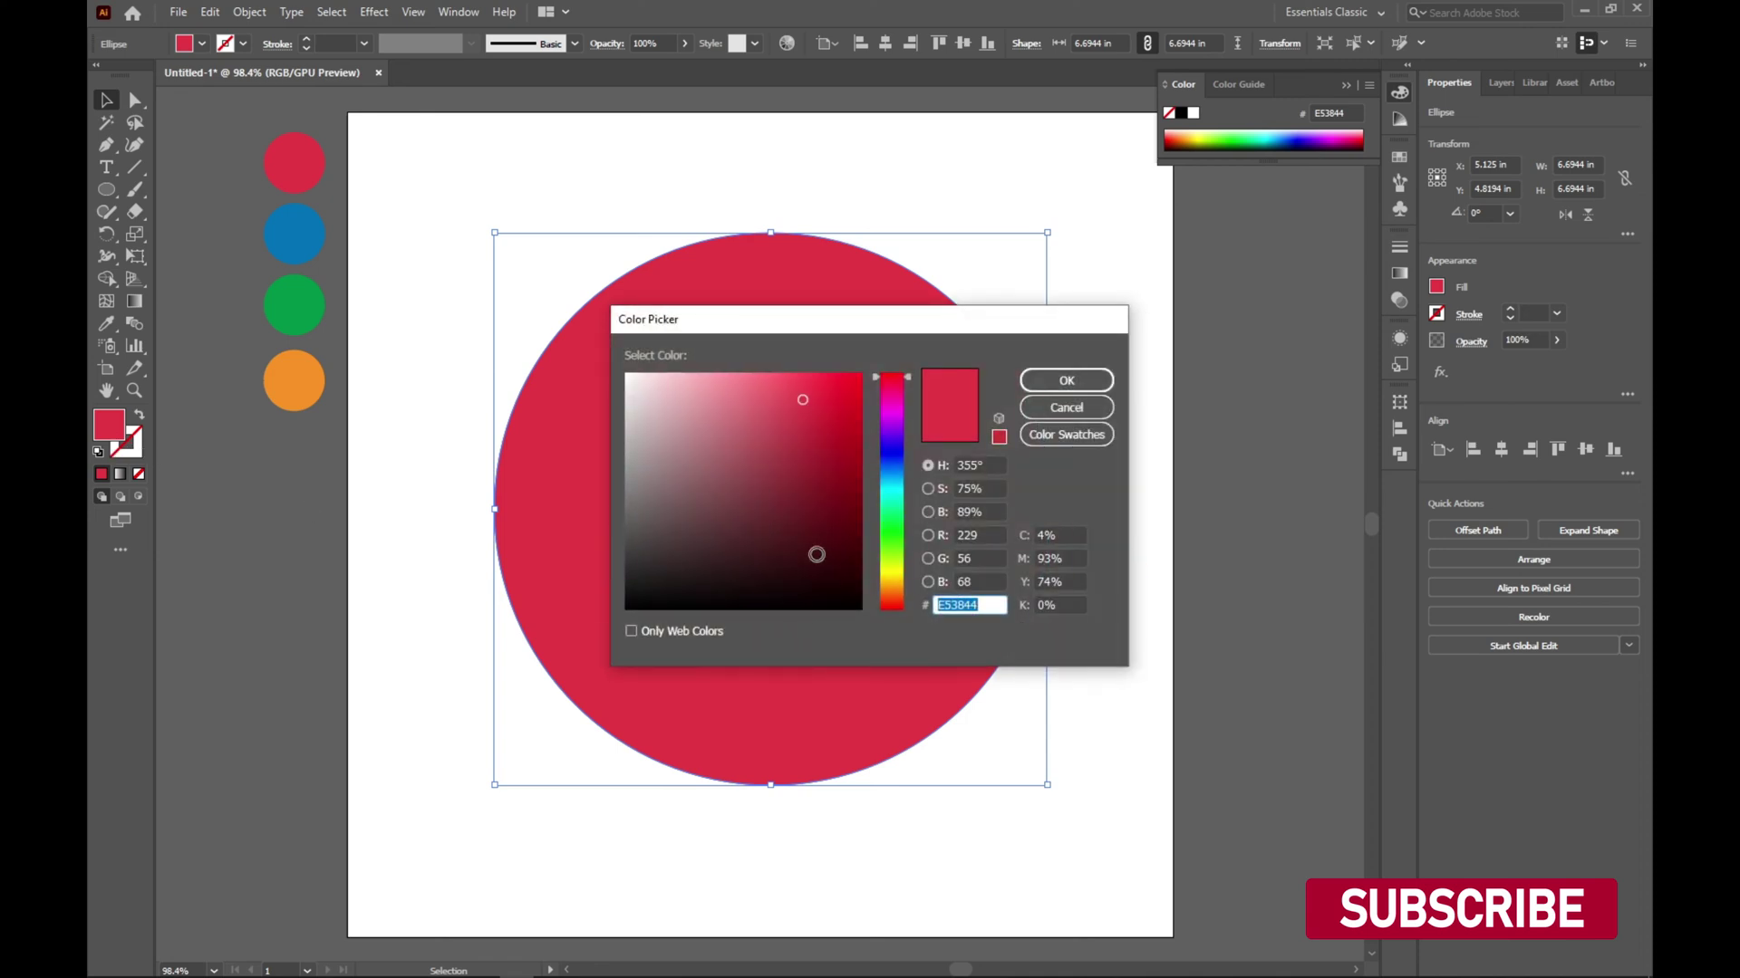
left_click(1066, 381)
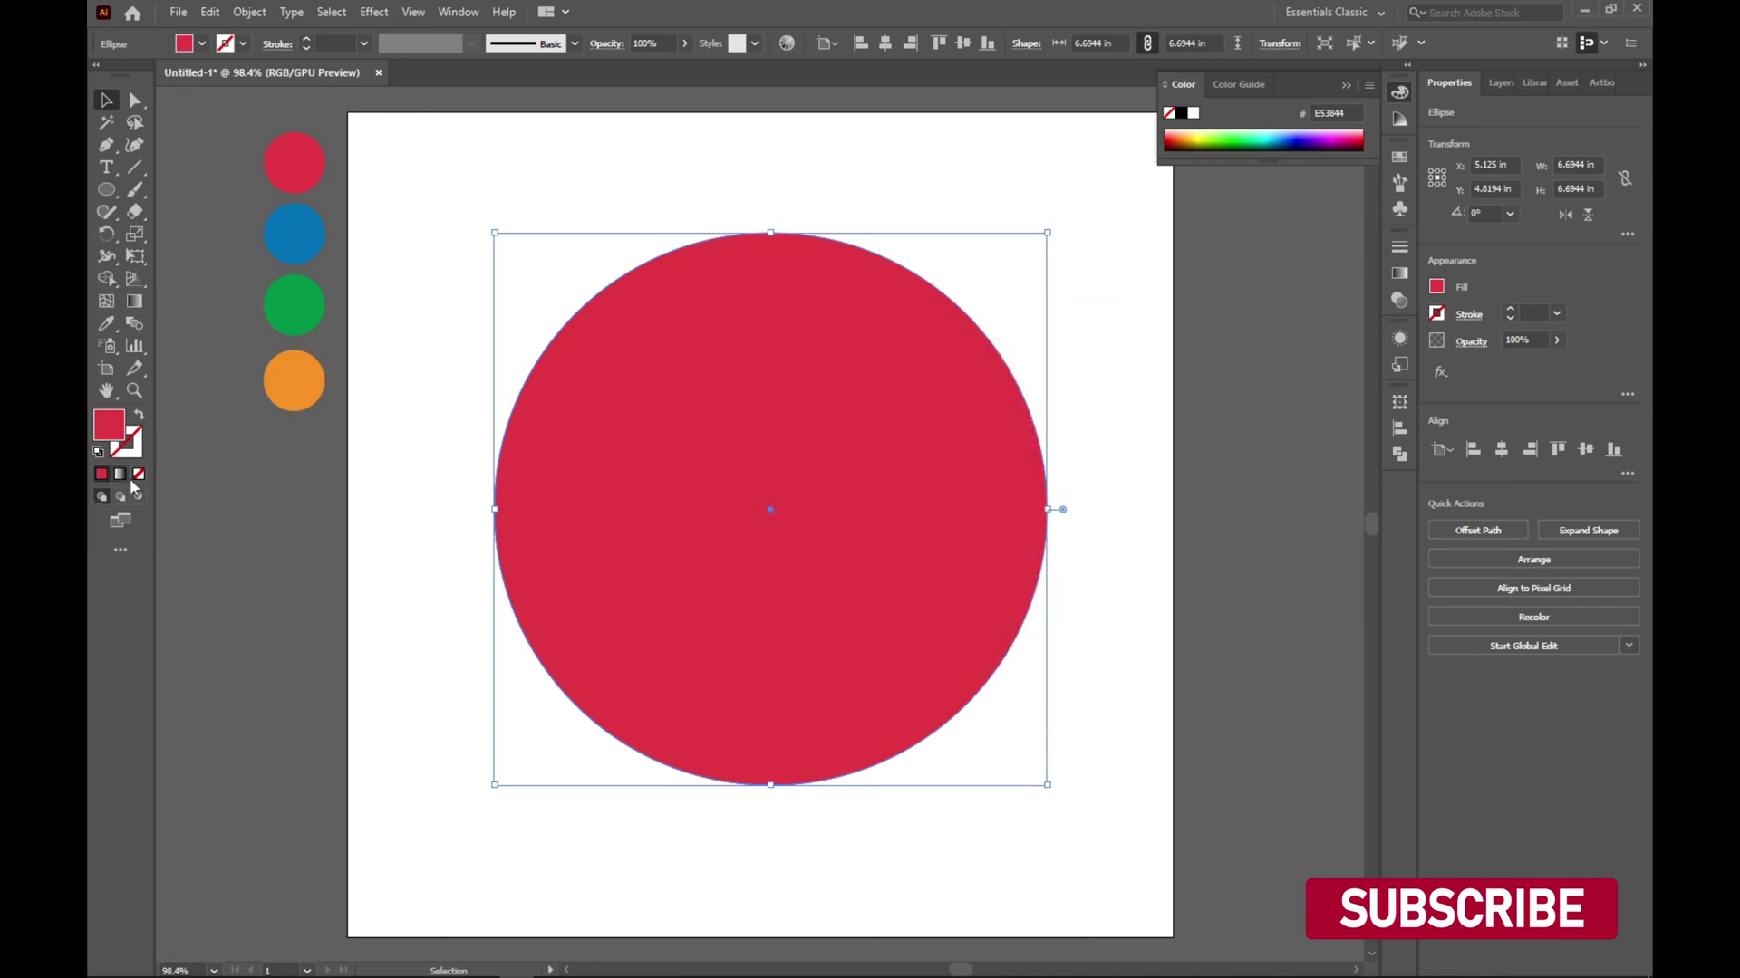
- Remove the big circle's fill and give it a black 1 pt stroke
left_click(140, 475)
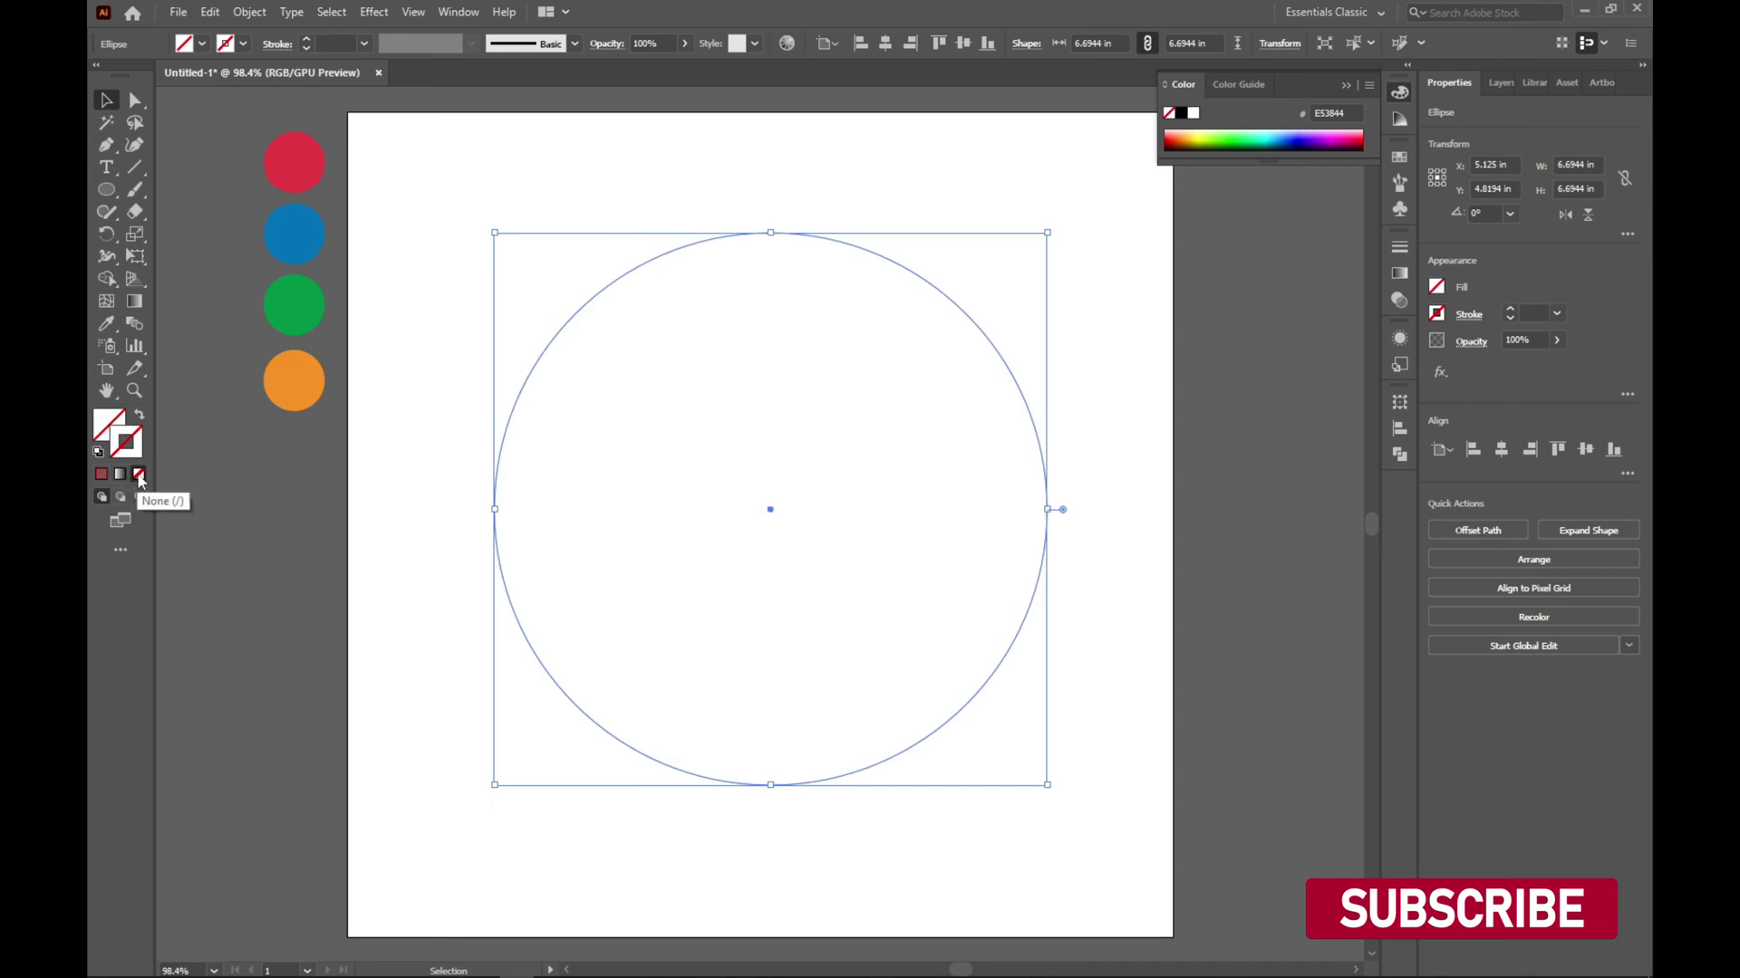
left_click(243, 44)
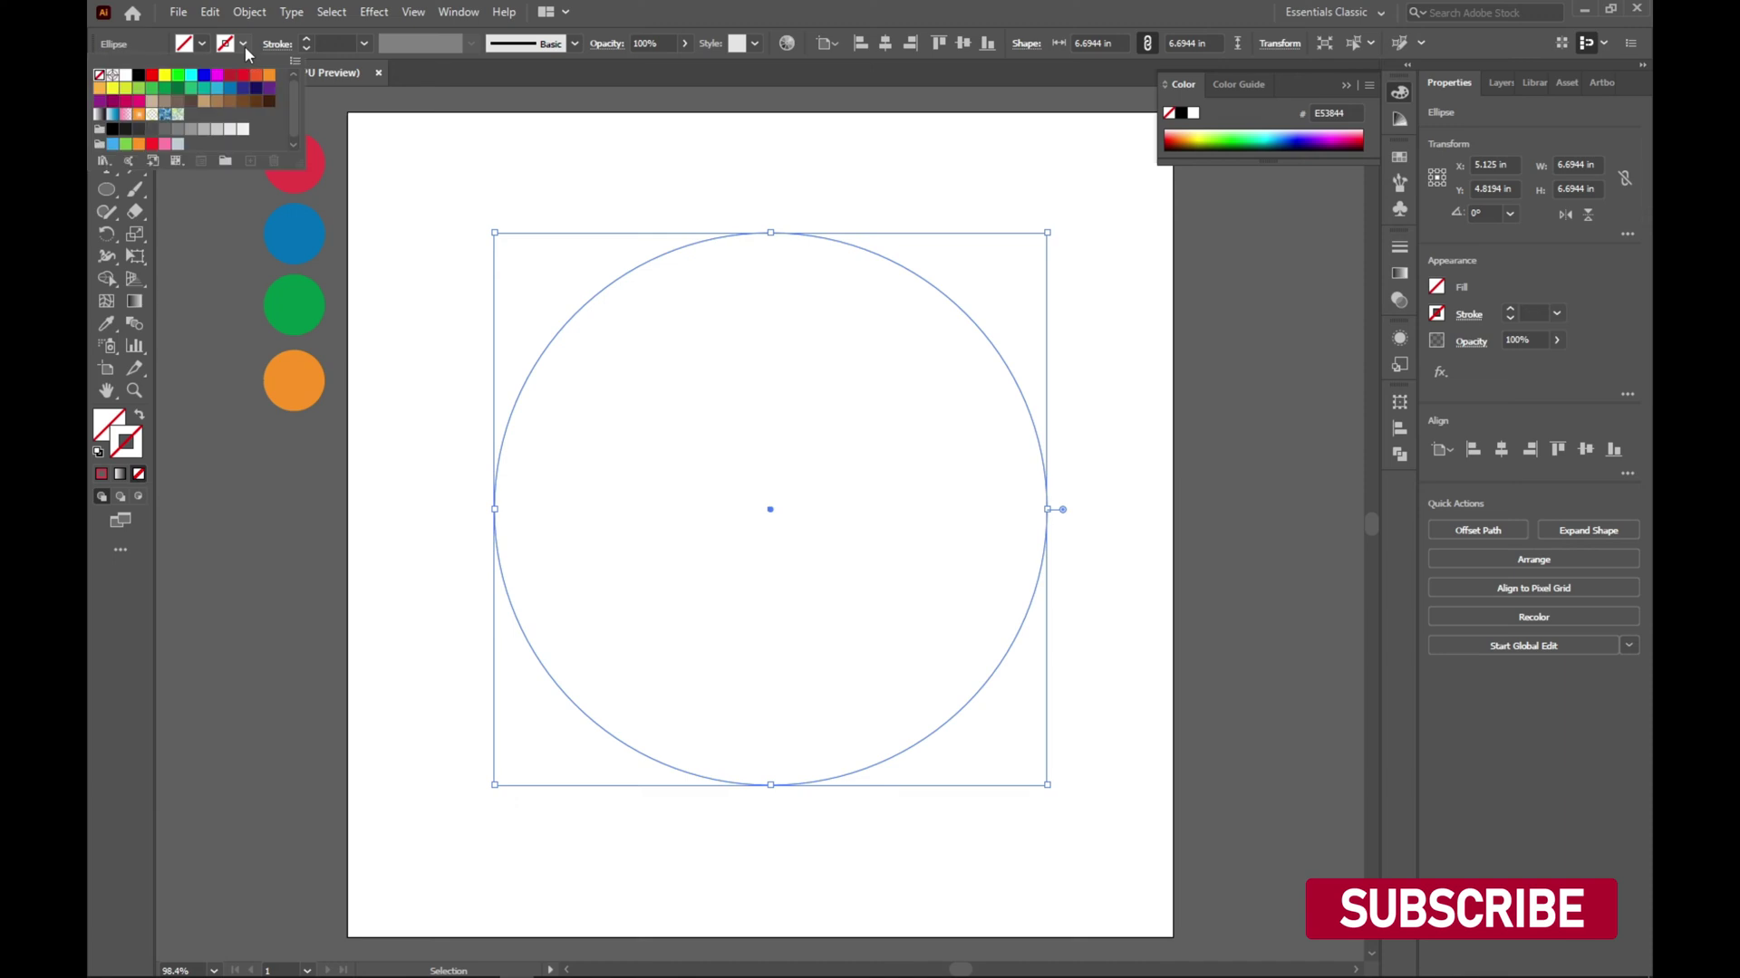
left_click(138, 75)
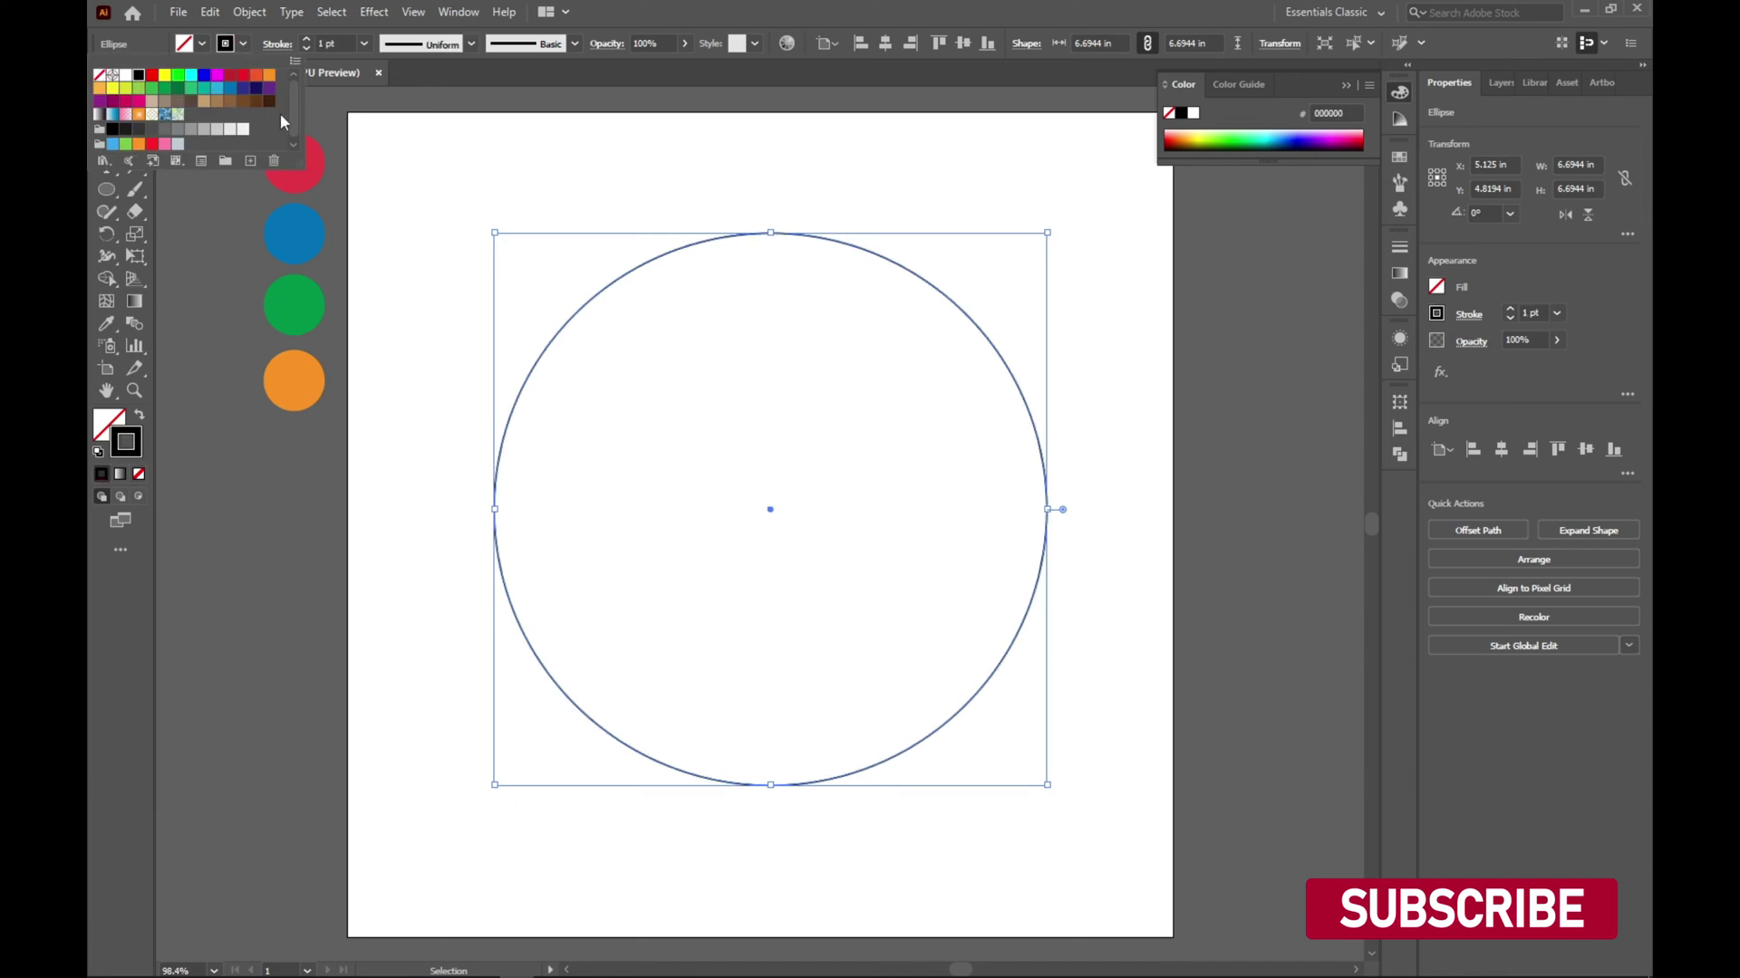
left_click(465, 144)
- Paste a copy in front and shrink it to about 3.01 in around the centre
key("a")
key("v")
key("ctrl+c")
key("ctrl+f")
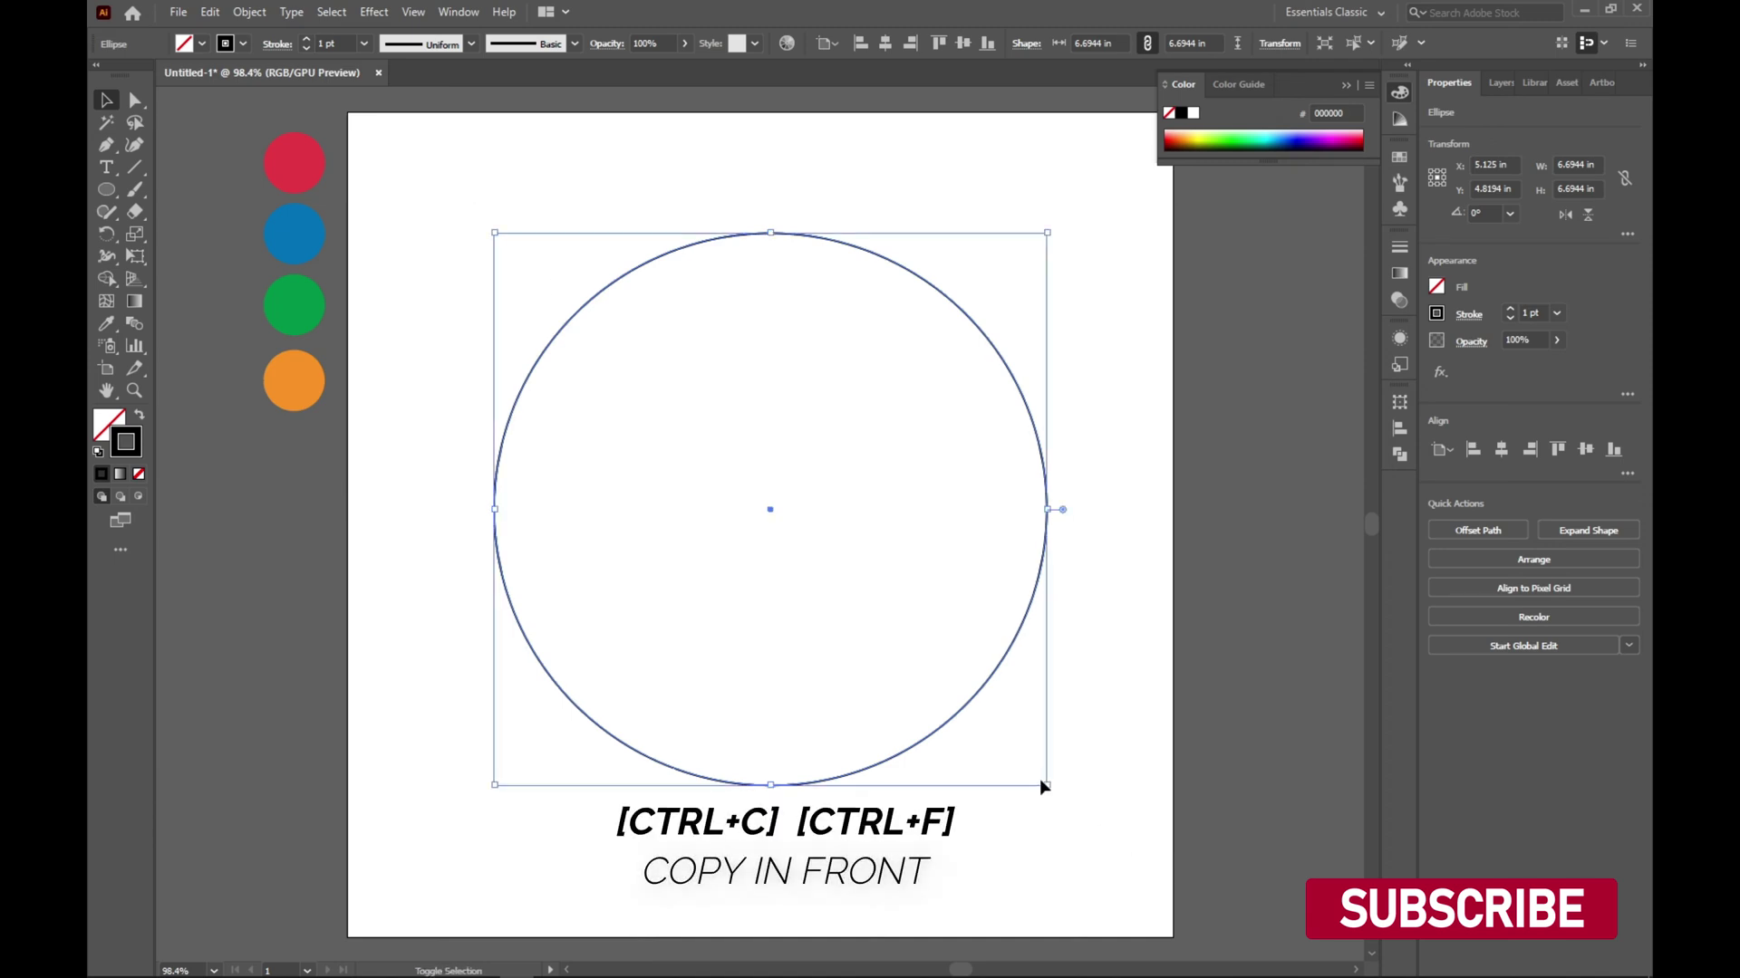
left_click_drag(1047, 786, 950, 640)
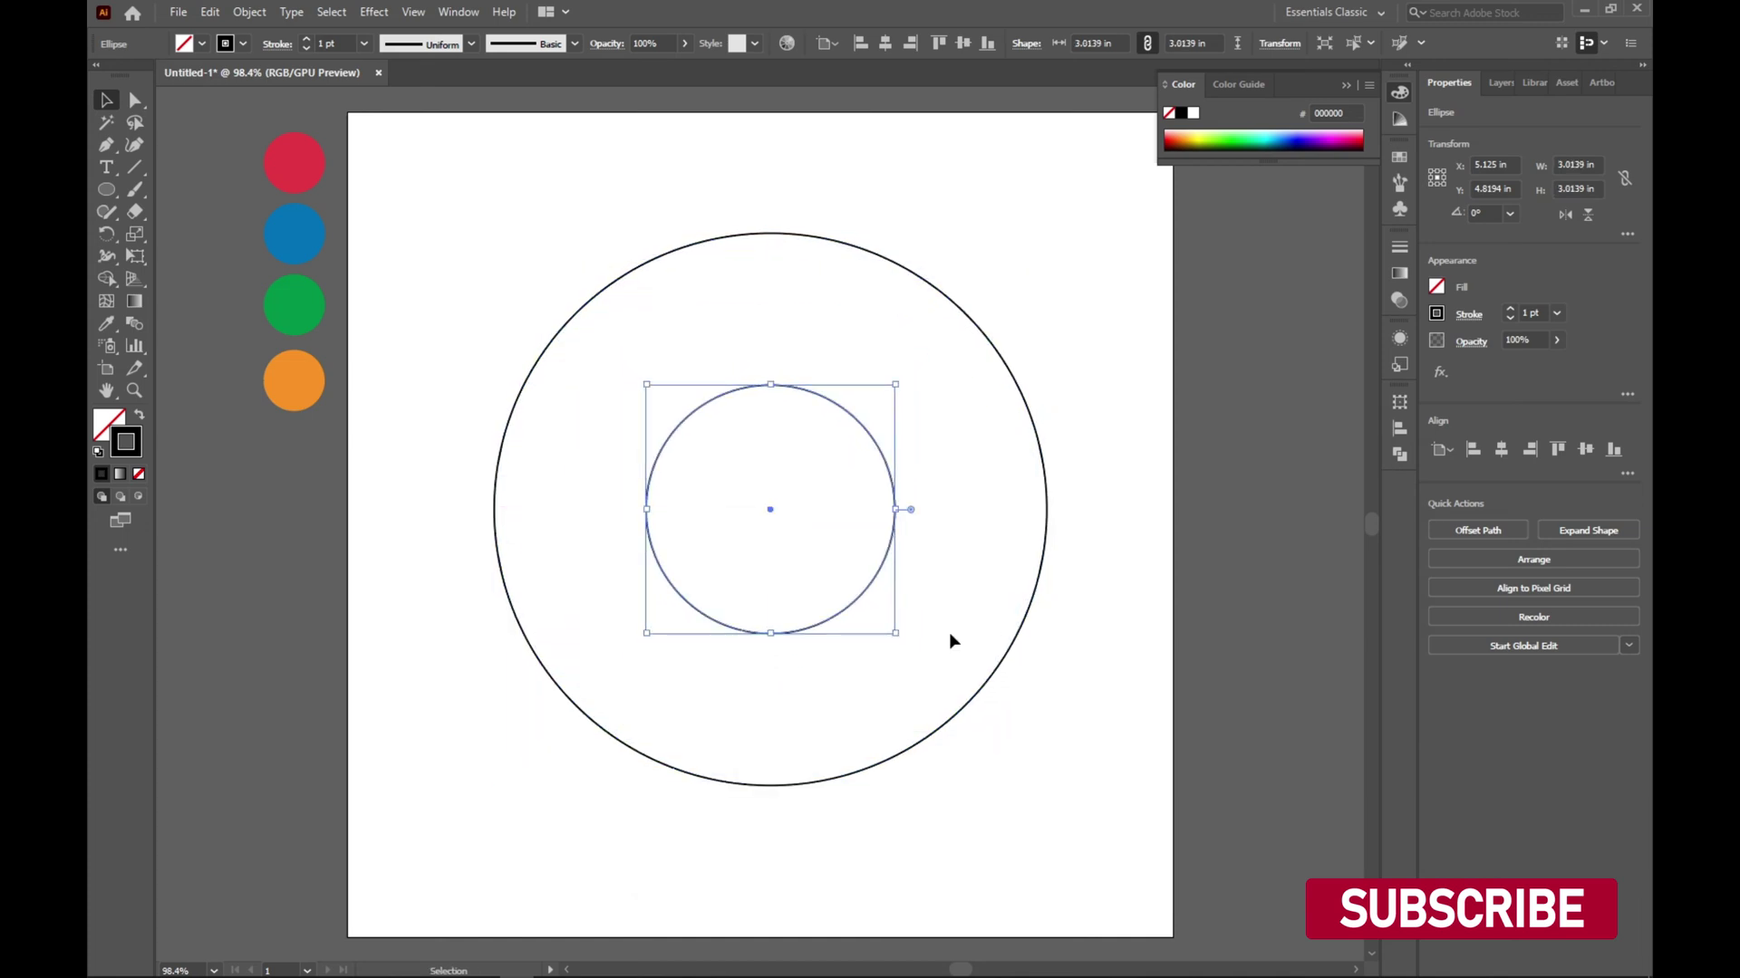
- Add another in-front copy scaled to 2.57 in, centred inside the 3.01 in circle
key("a")
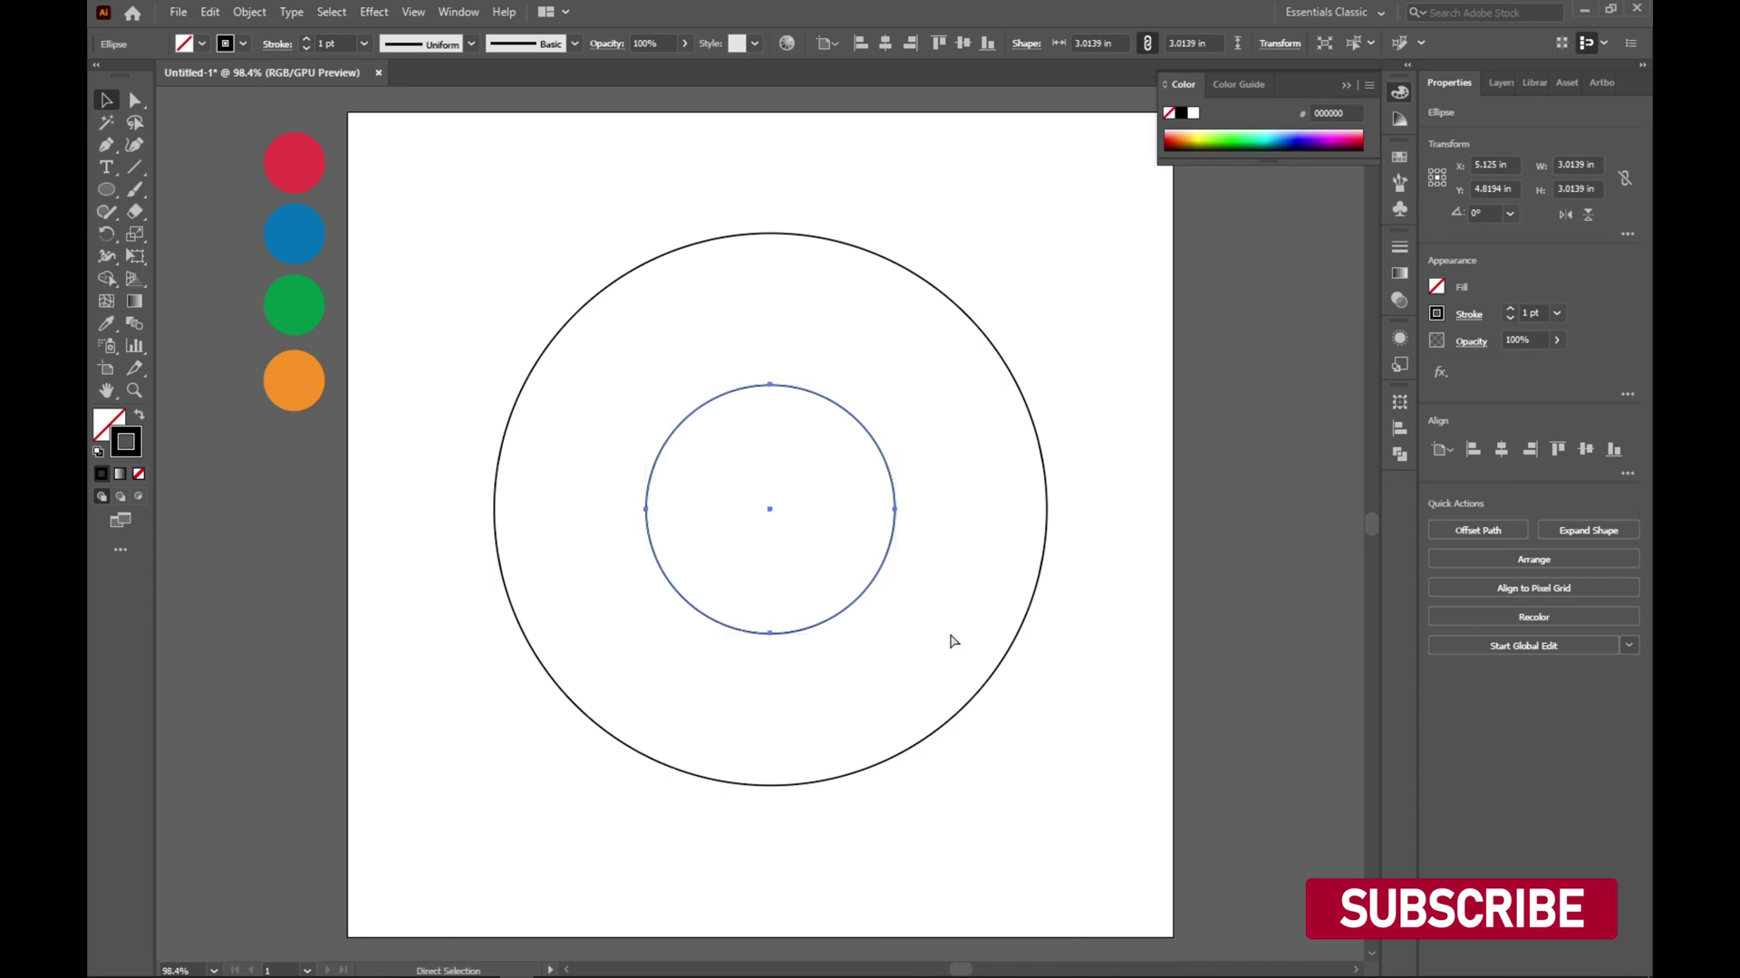
key("v")
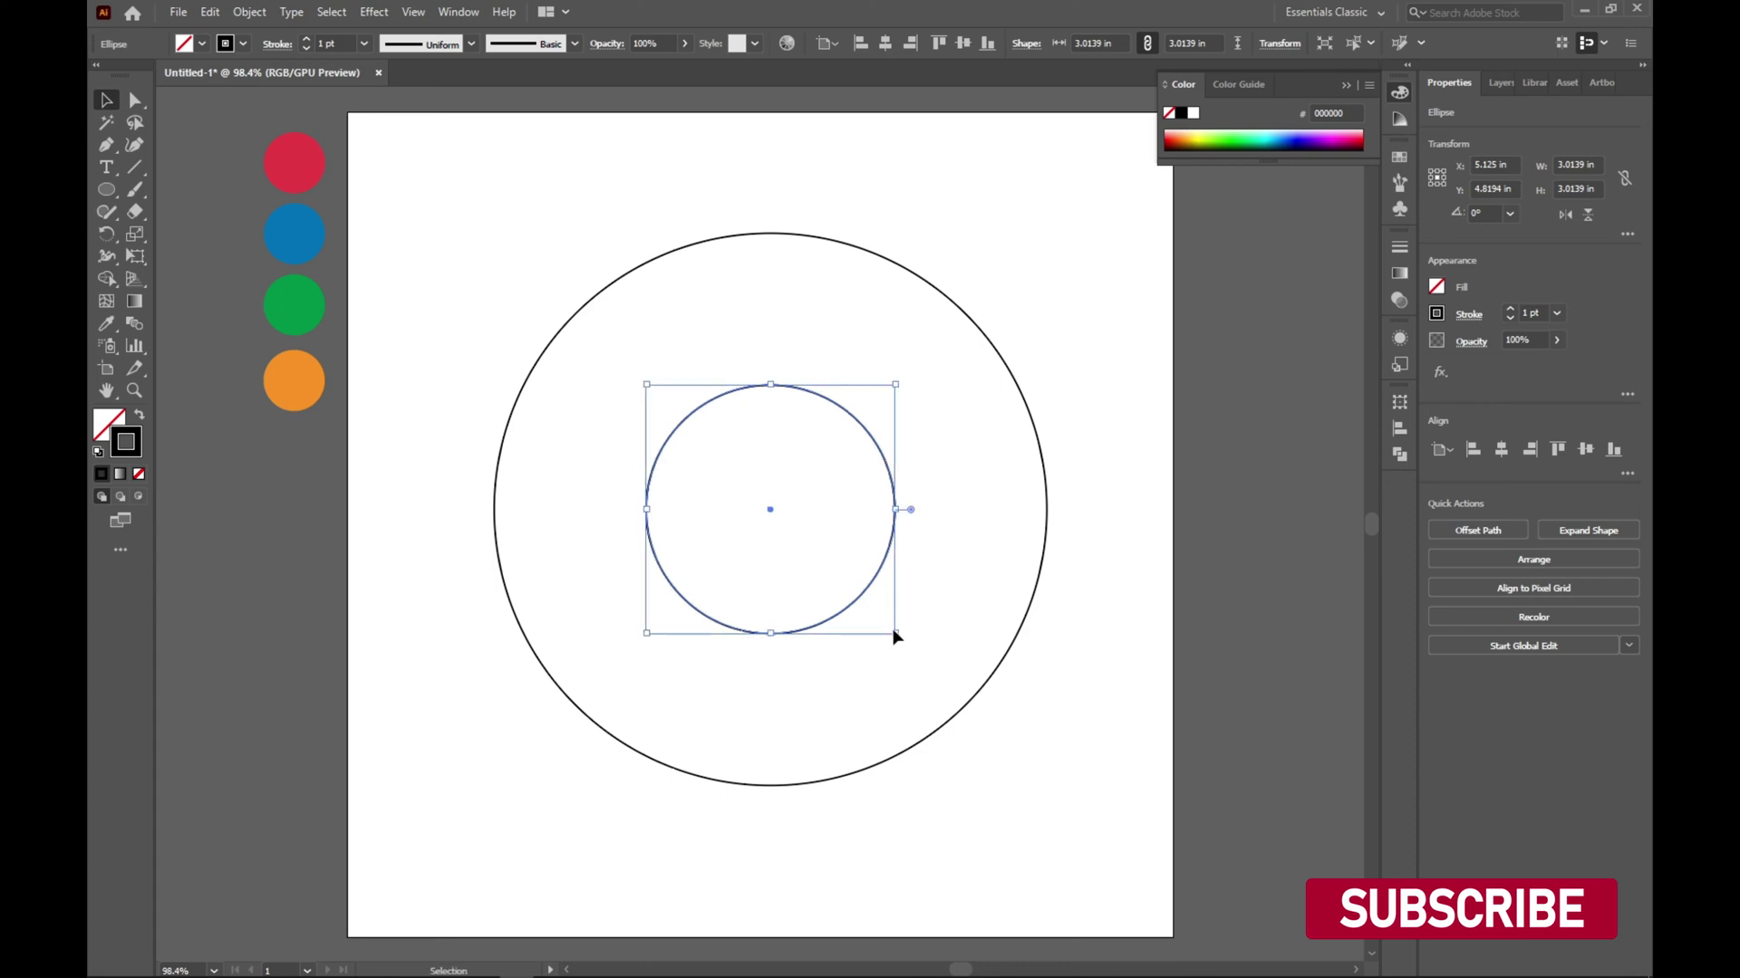
left_click_drag(896, 634, 885, 613)
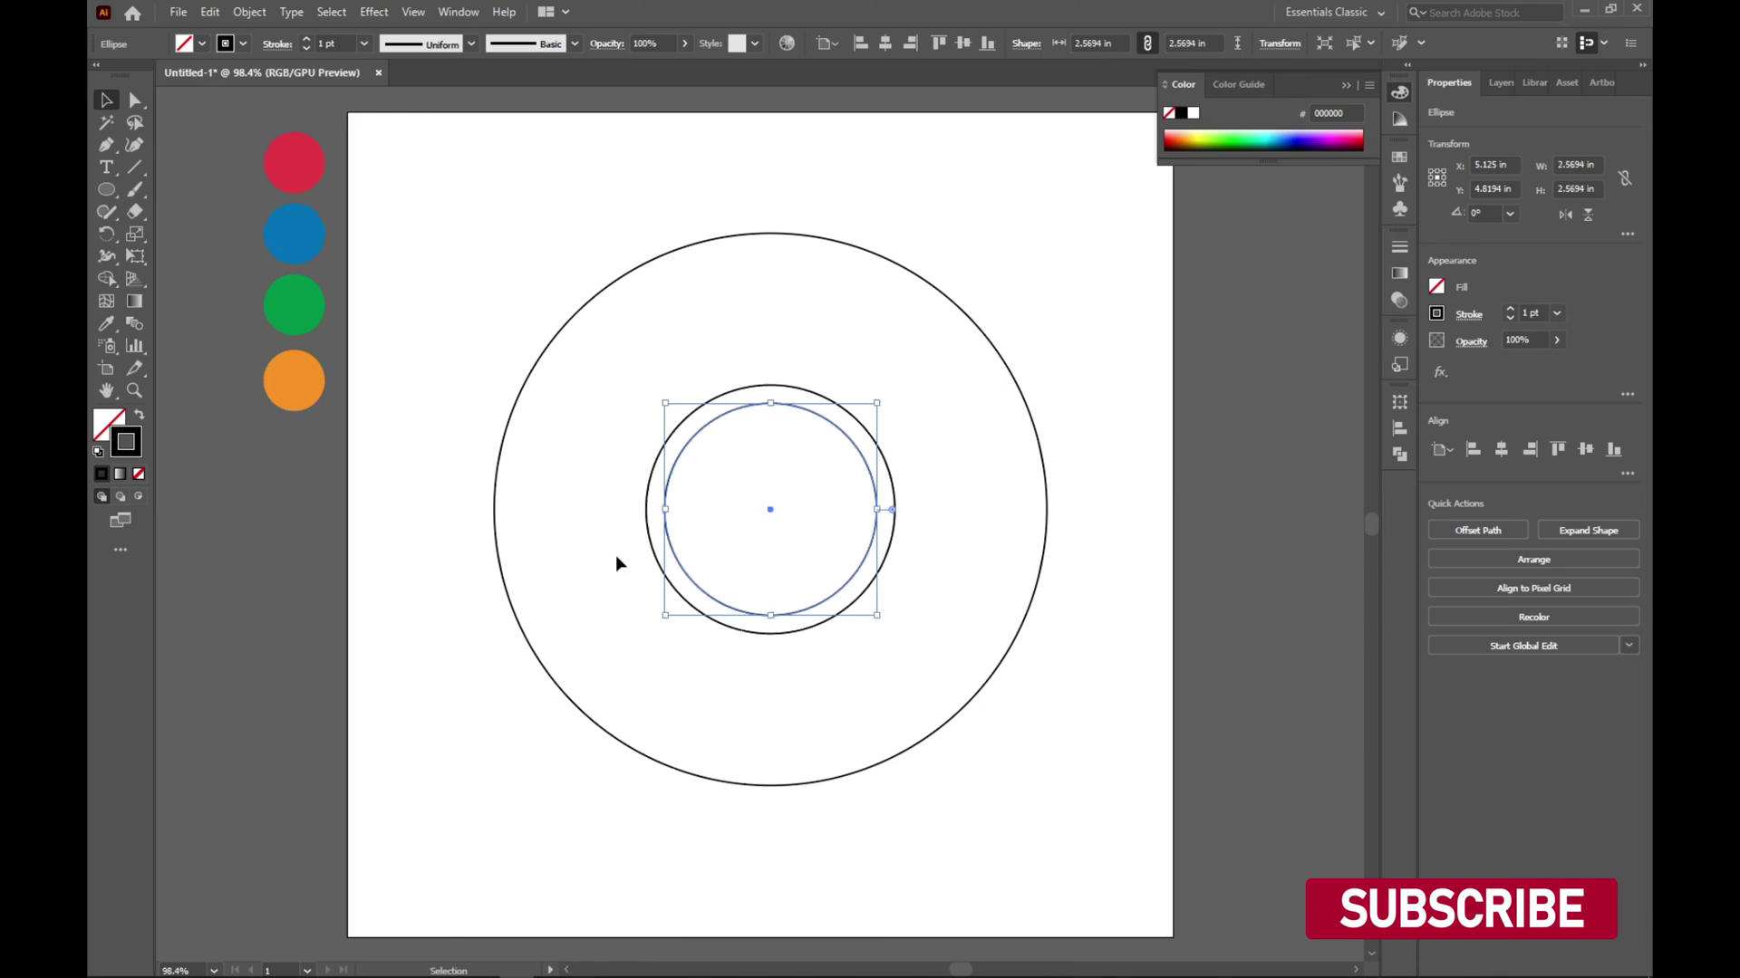
left_click(410, 254)
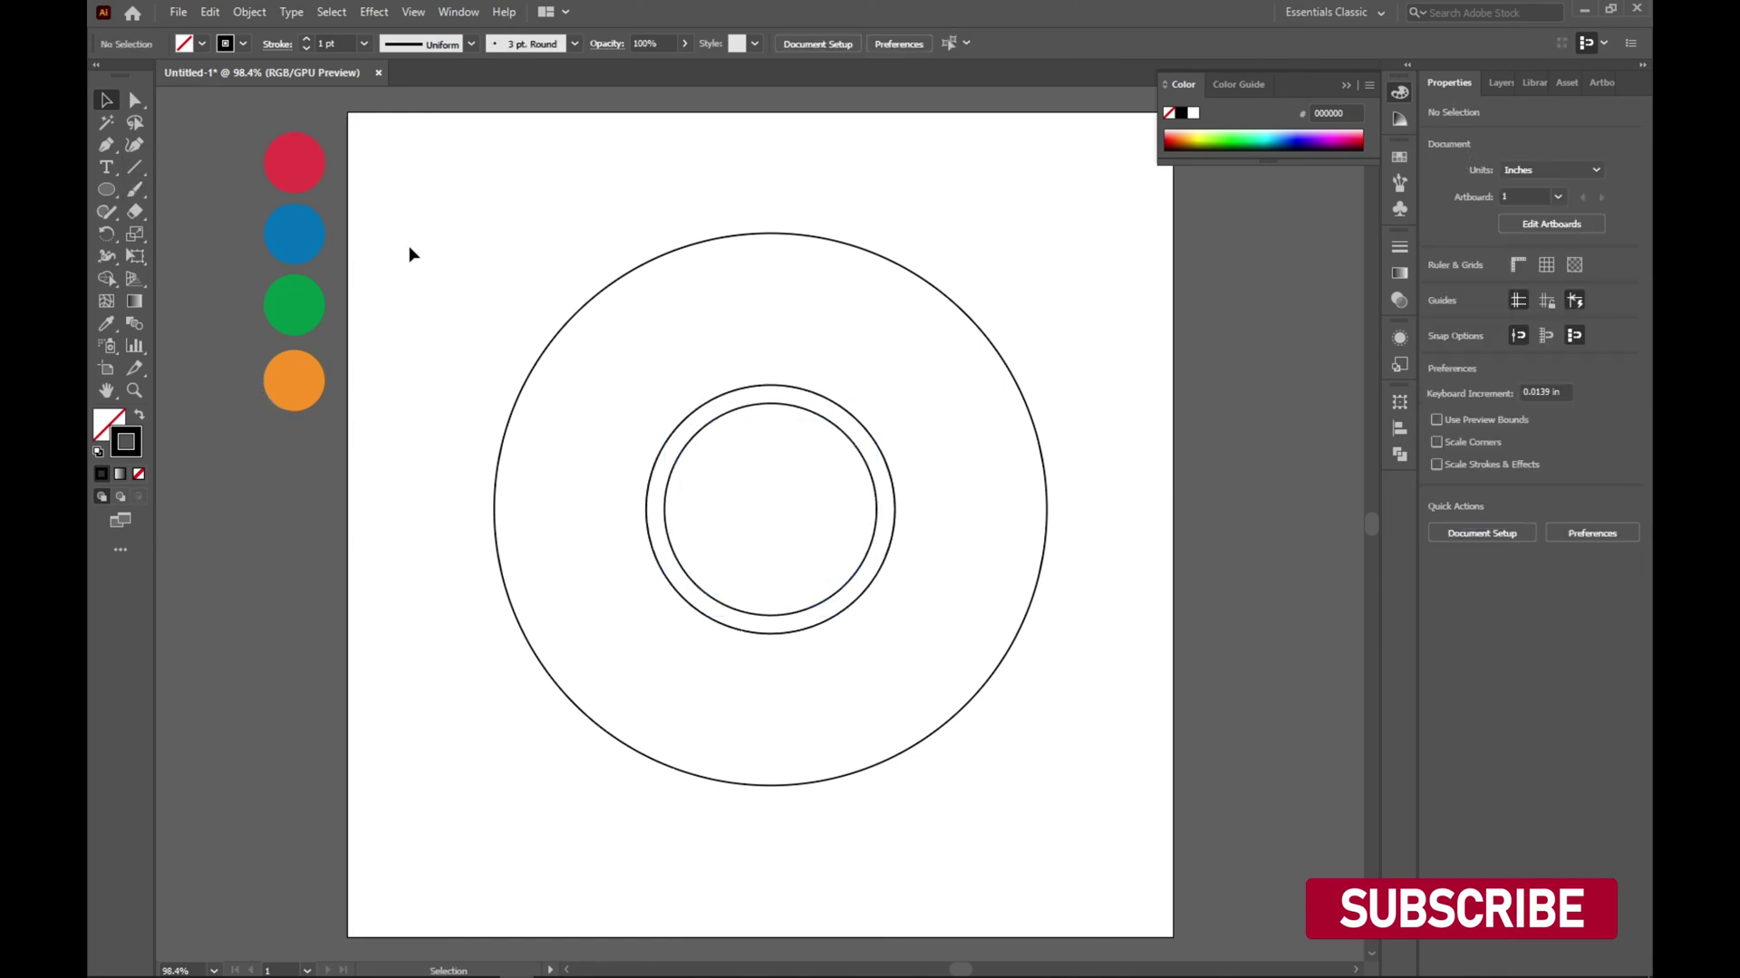
- Draw a 3.89 in horizontal line from the middle ring's top past the outer circle
left_click(136, 167)
left_click_drag(760, 523, 759, 384)
left_click_drag(645, 385, 1081, 384)
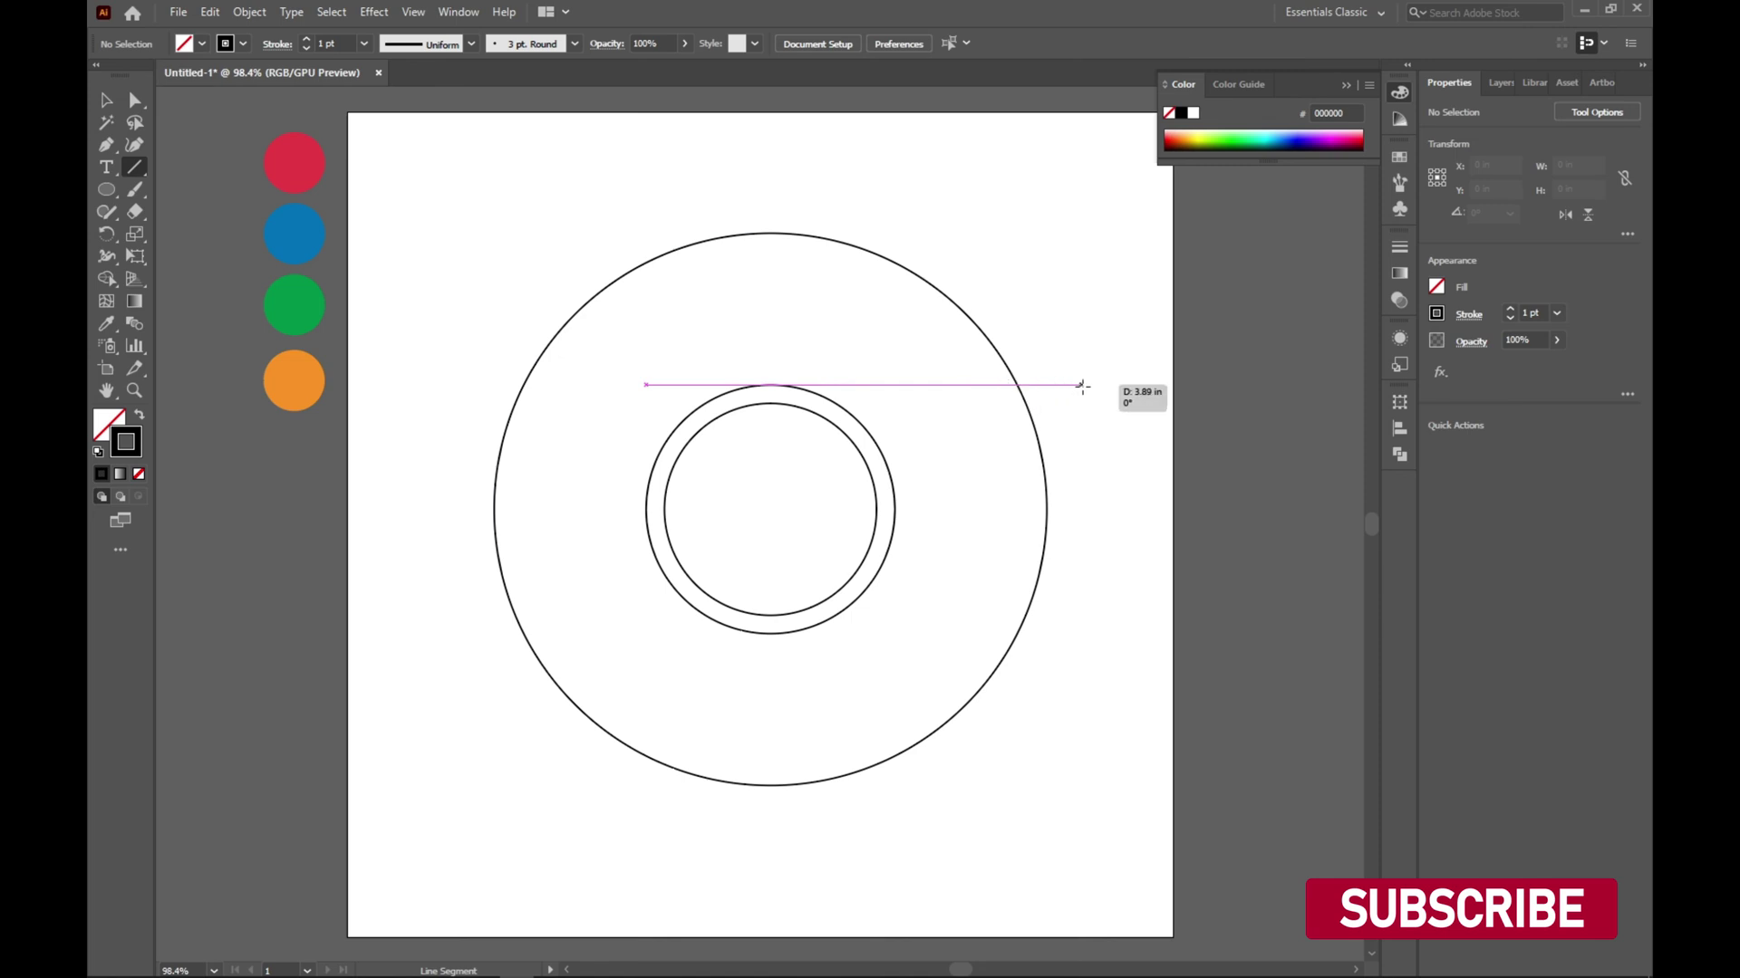
left_click_drag(1081, 385, 1082, 386)
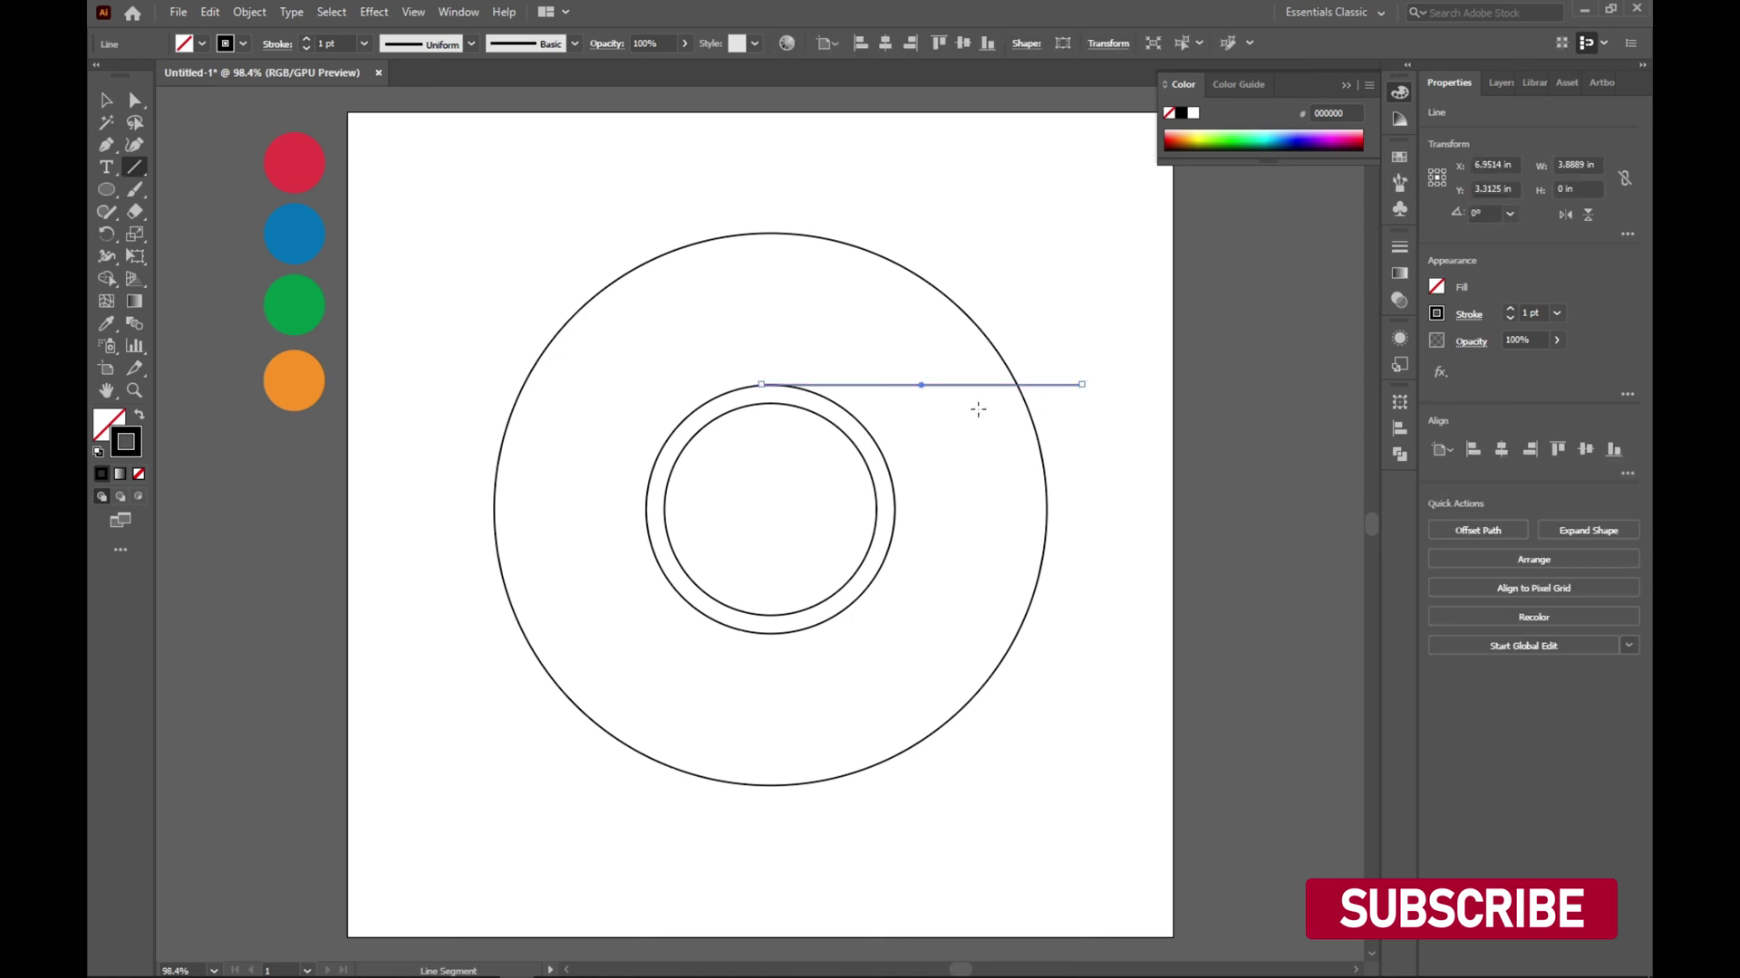
left_click(105, 241)
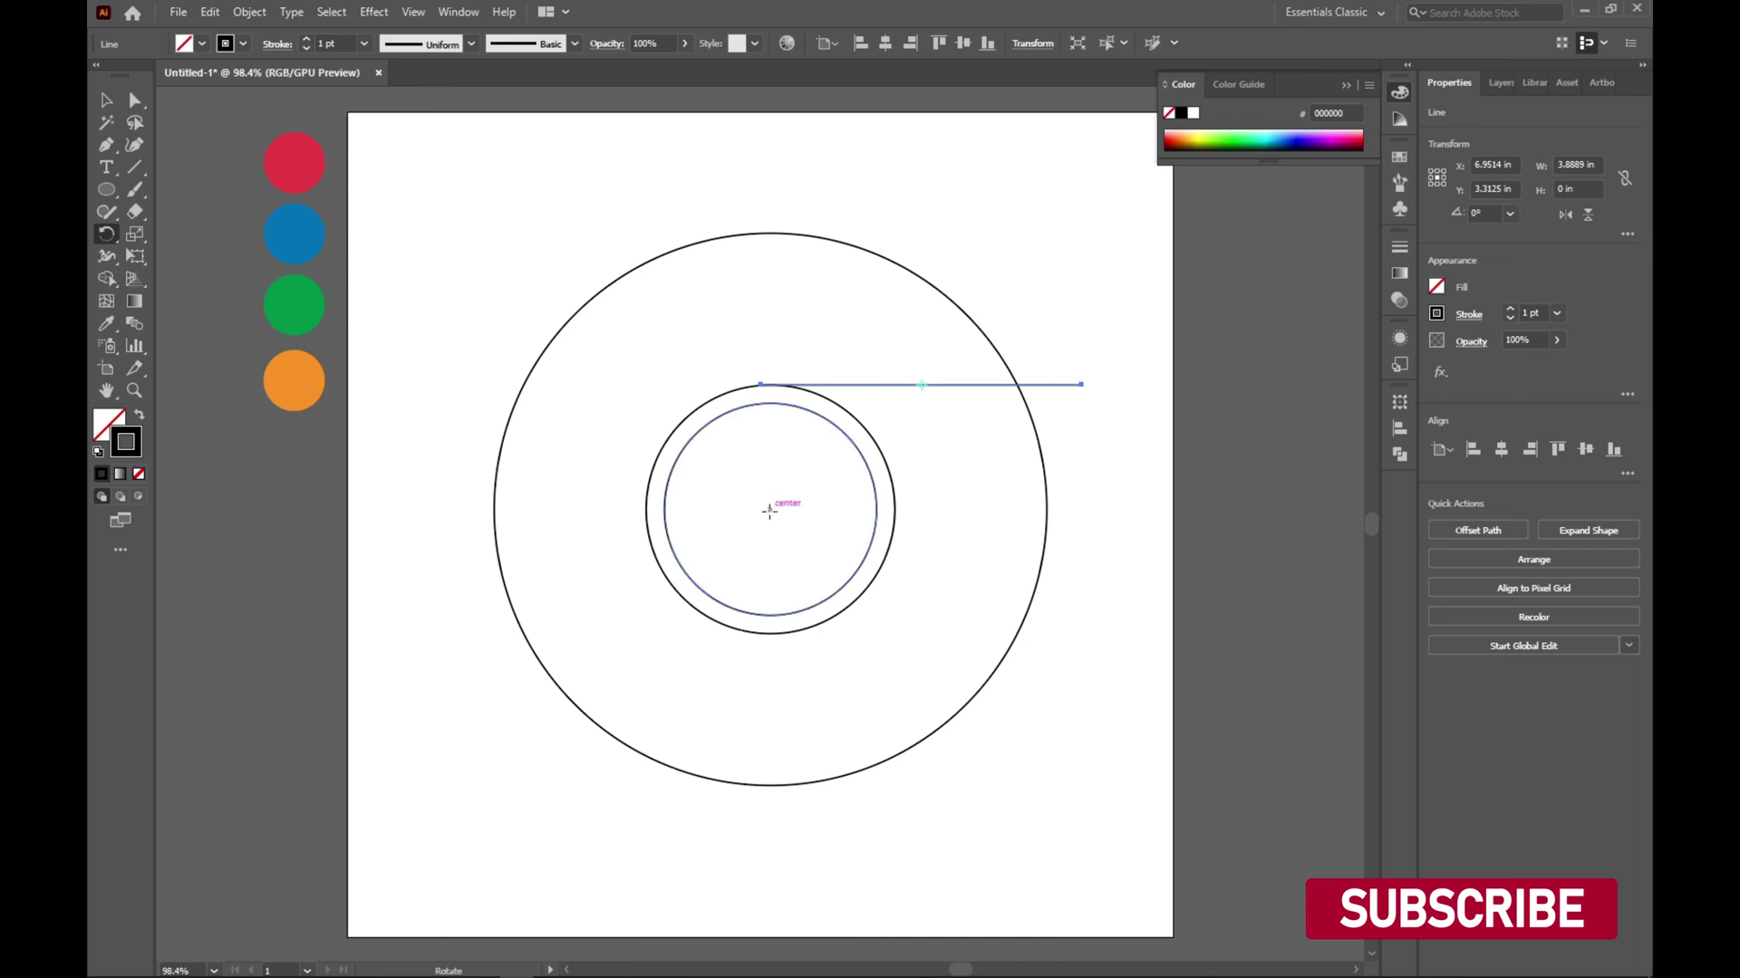
- Make two copies of the line rotated 120° about the centre, then select all artwork
left_click(769, 511, "alt")
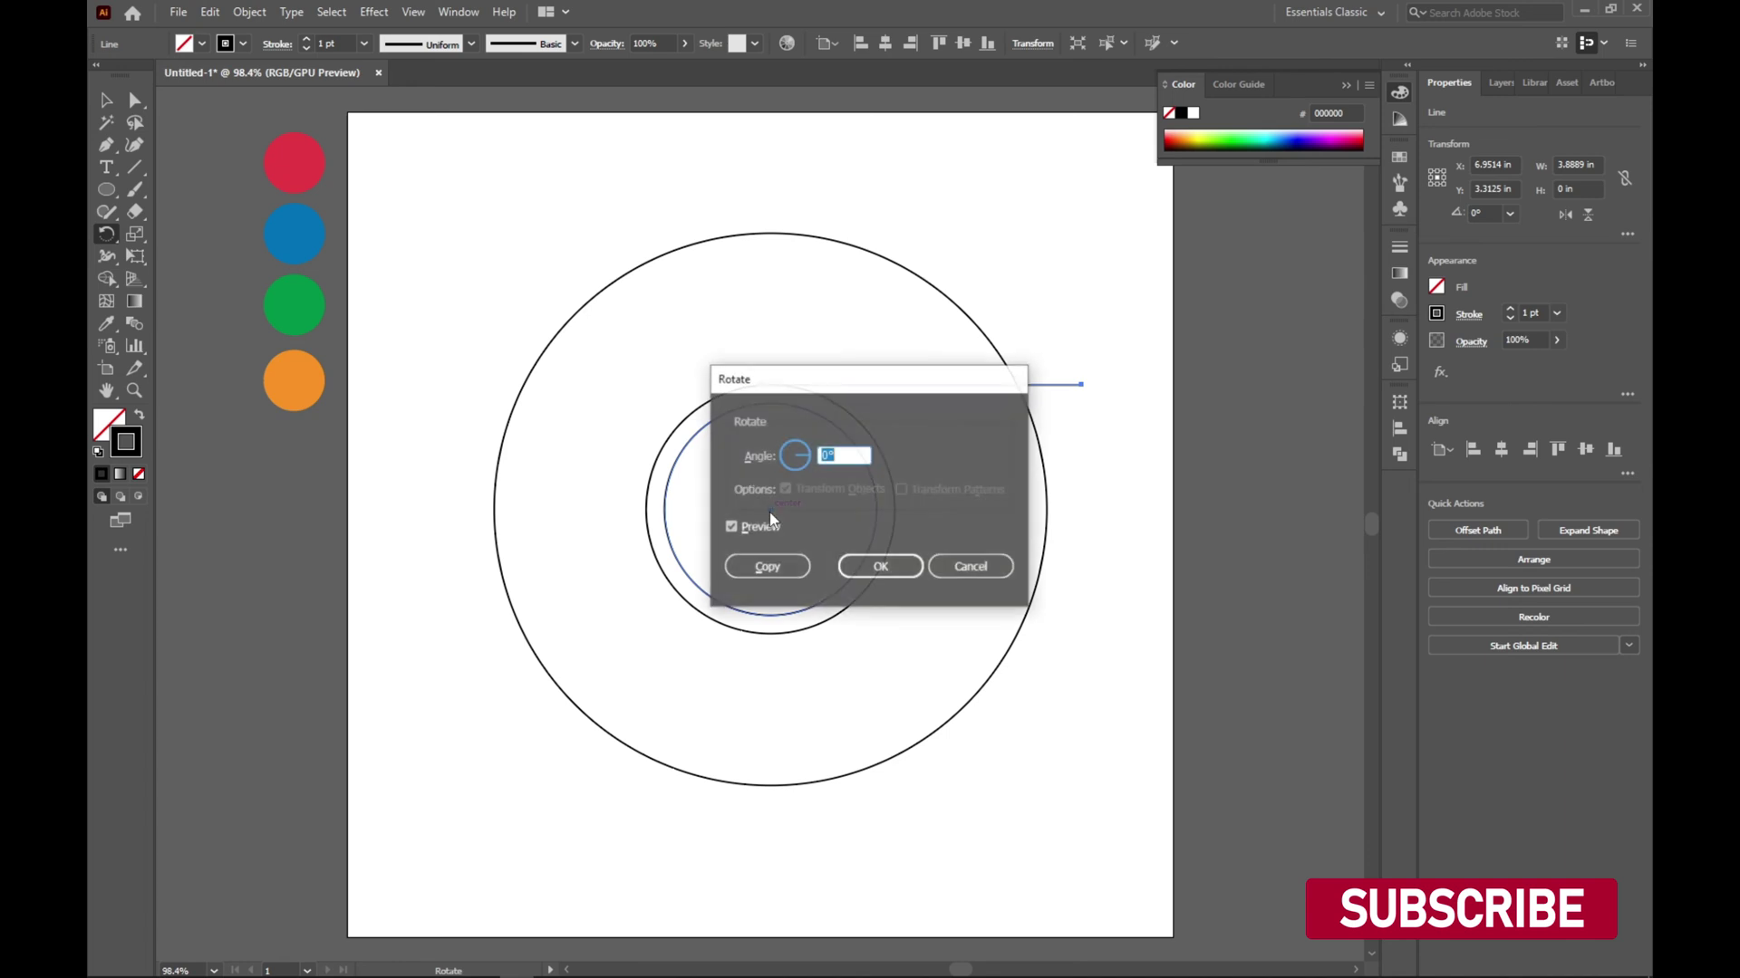
key("BackSpace")
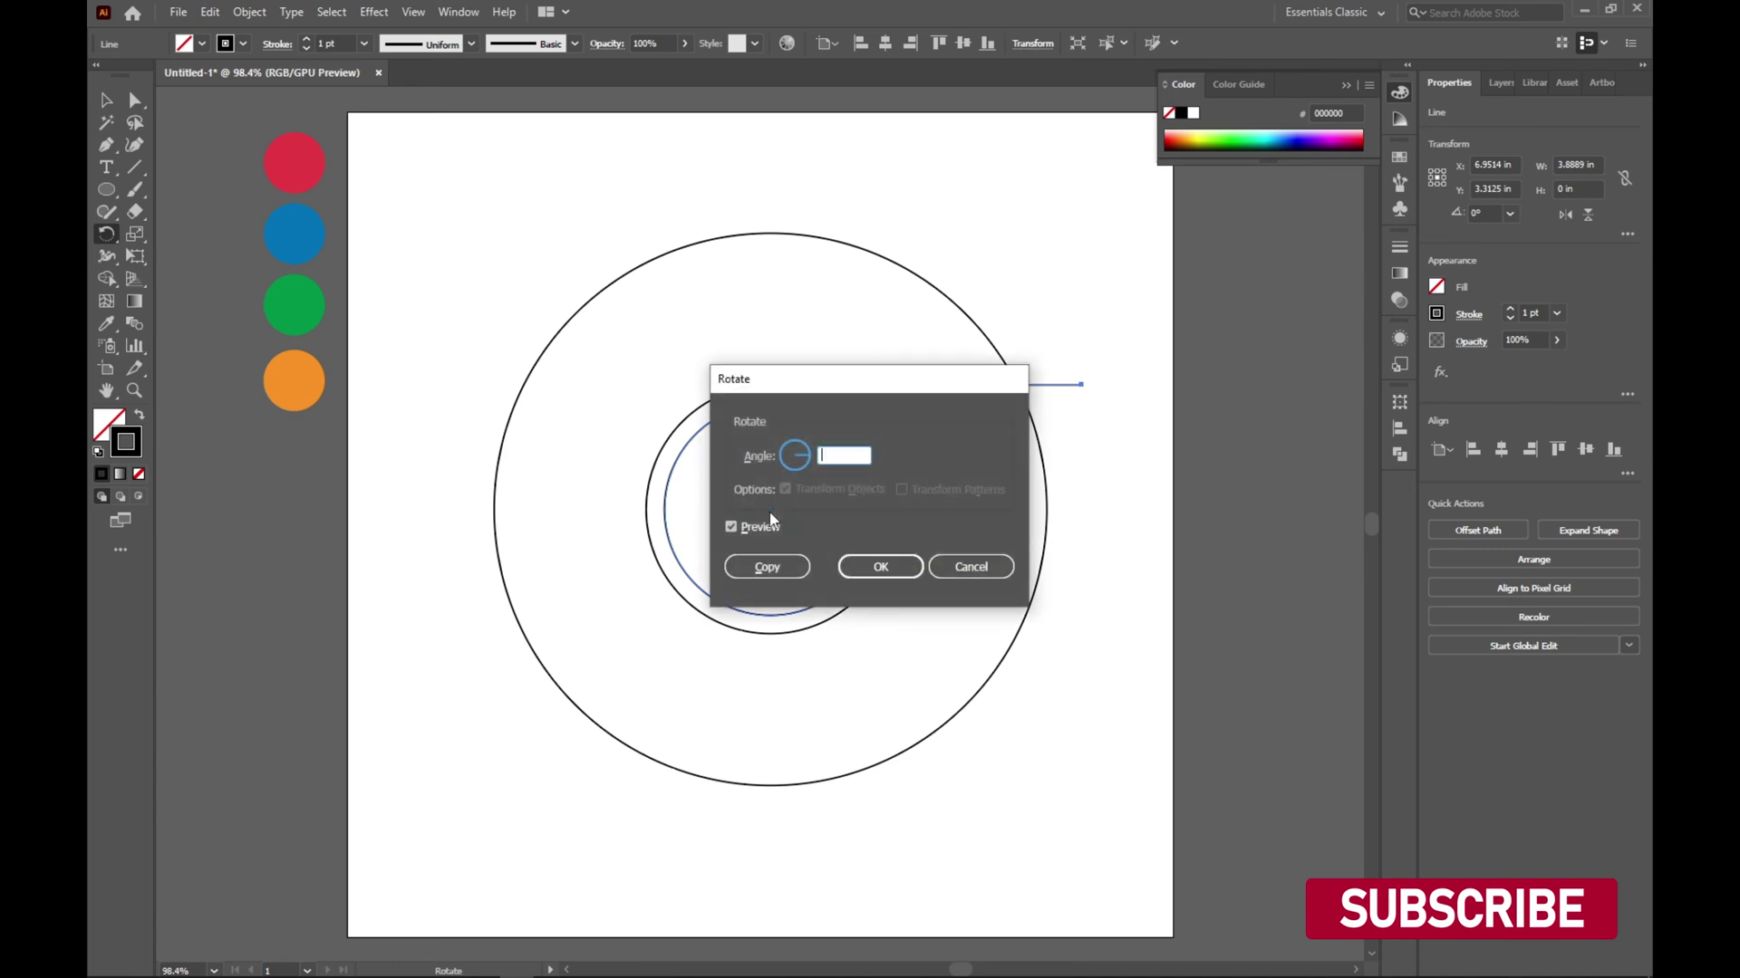
type("120")
left_click(765, 571)
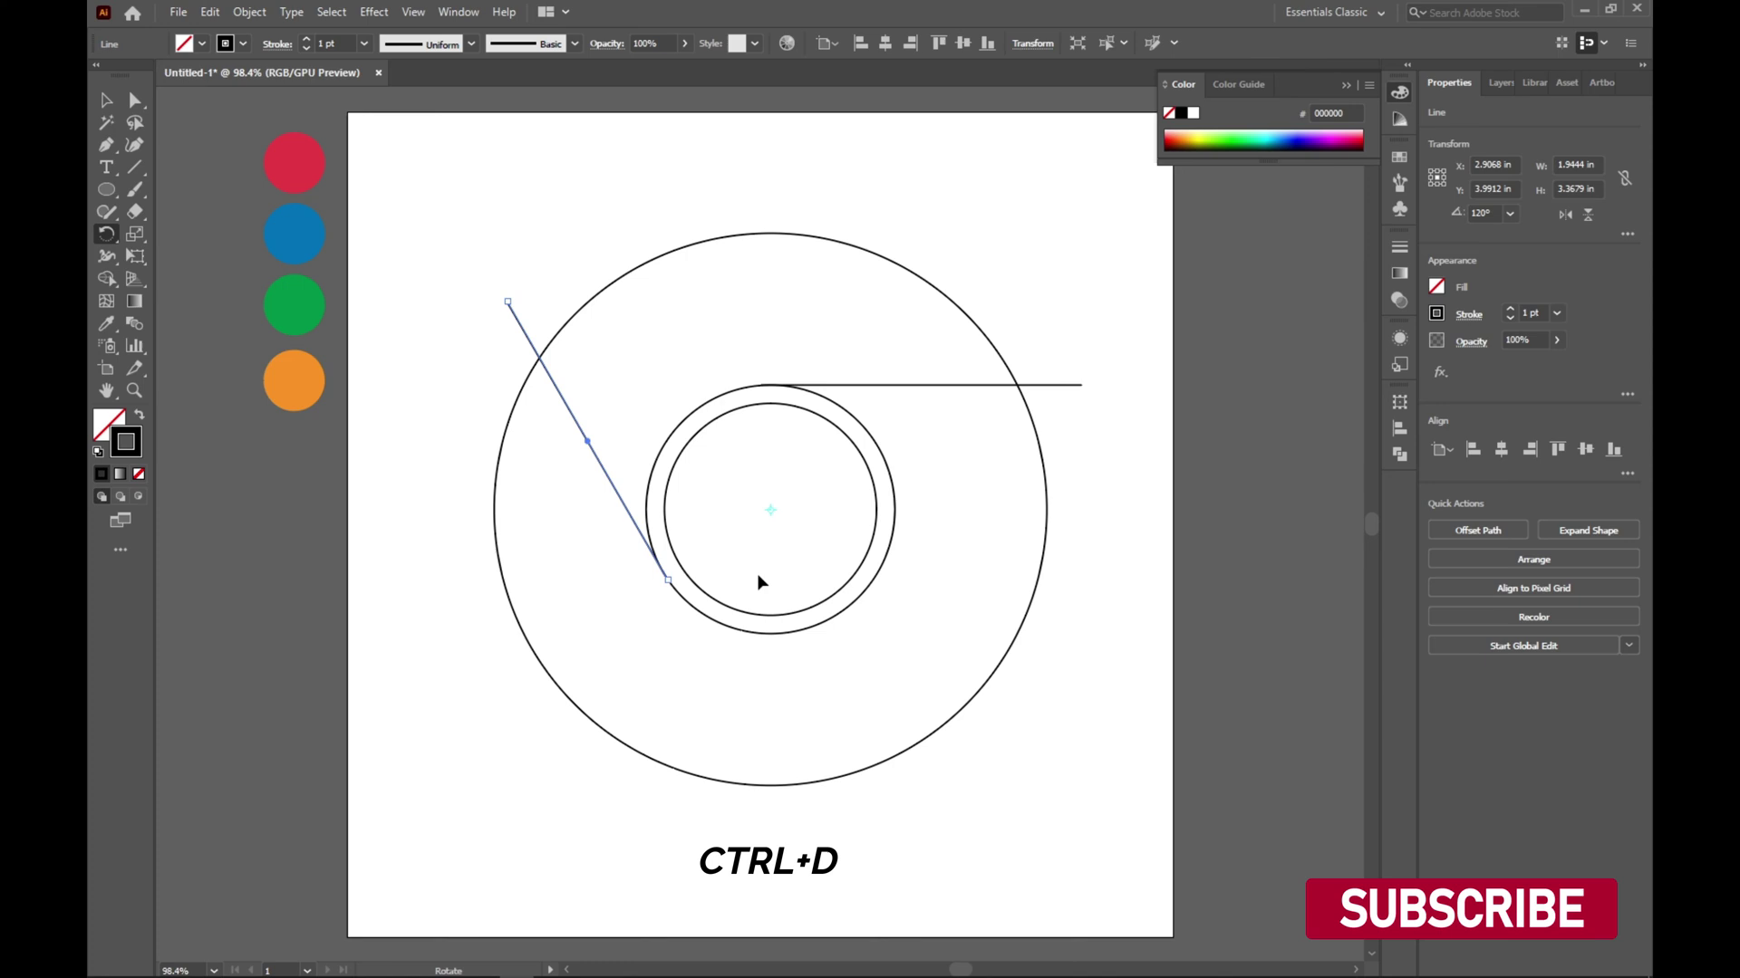
key("ctrl+d")
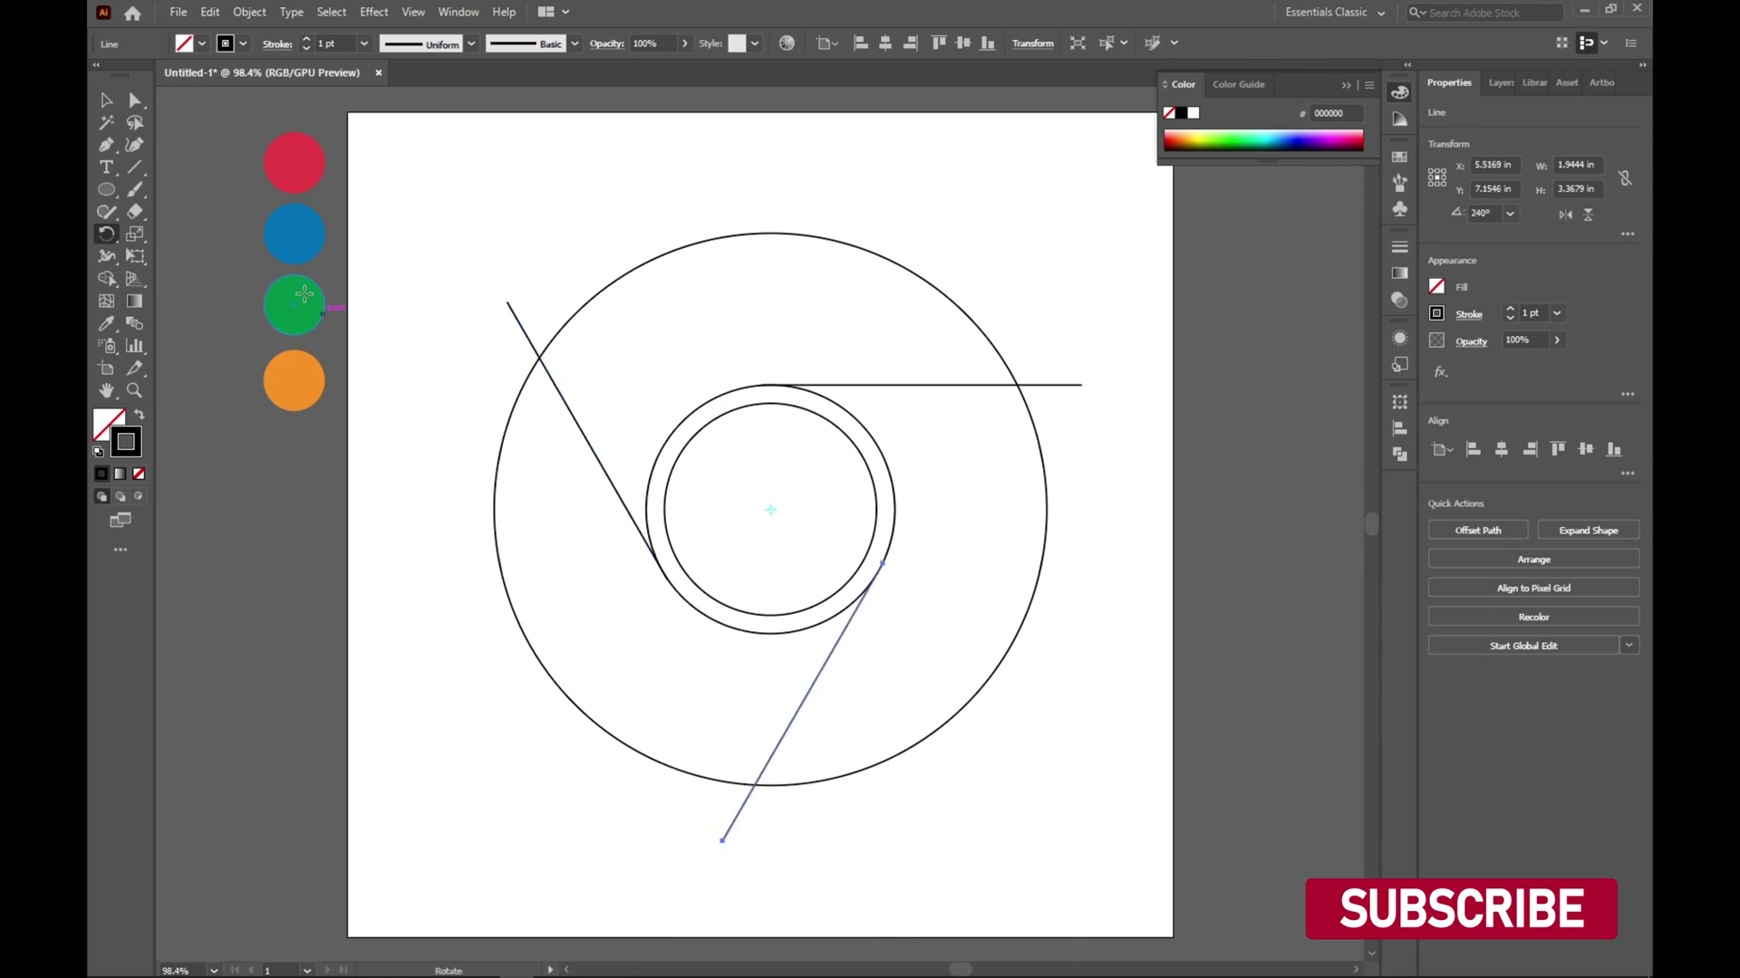
left_click(106, 100)
left_click_drag(451, 187, 1097, 824)
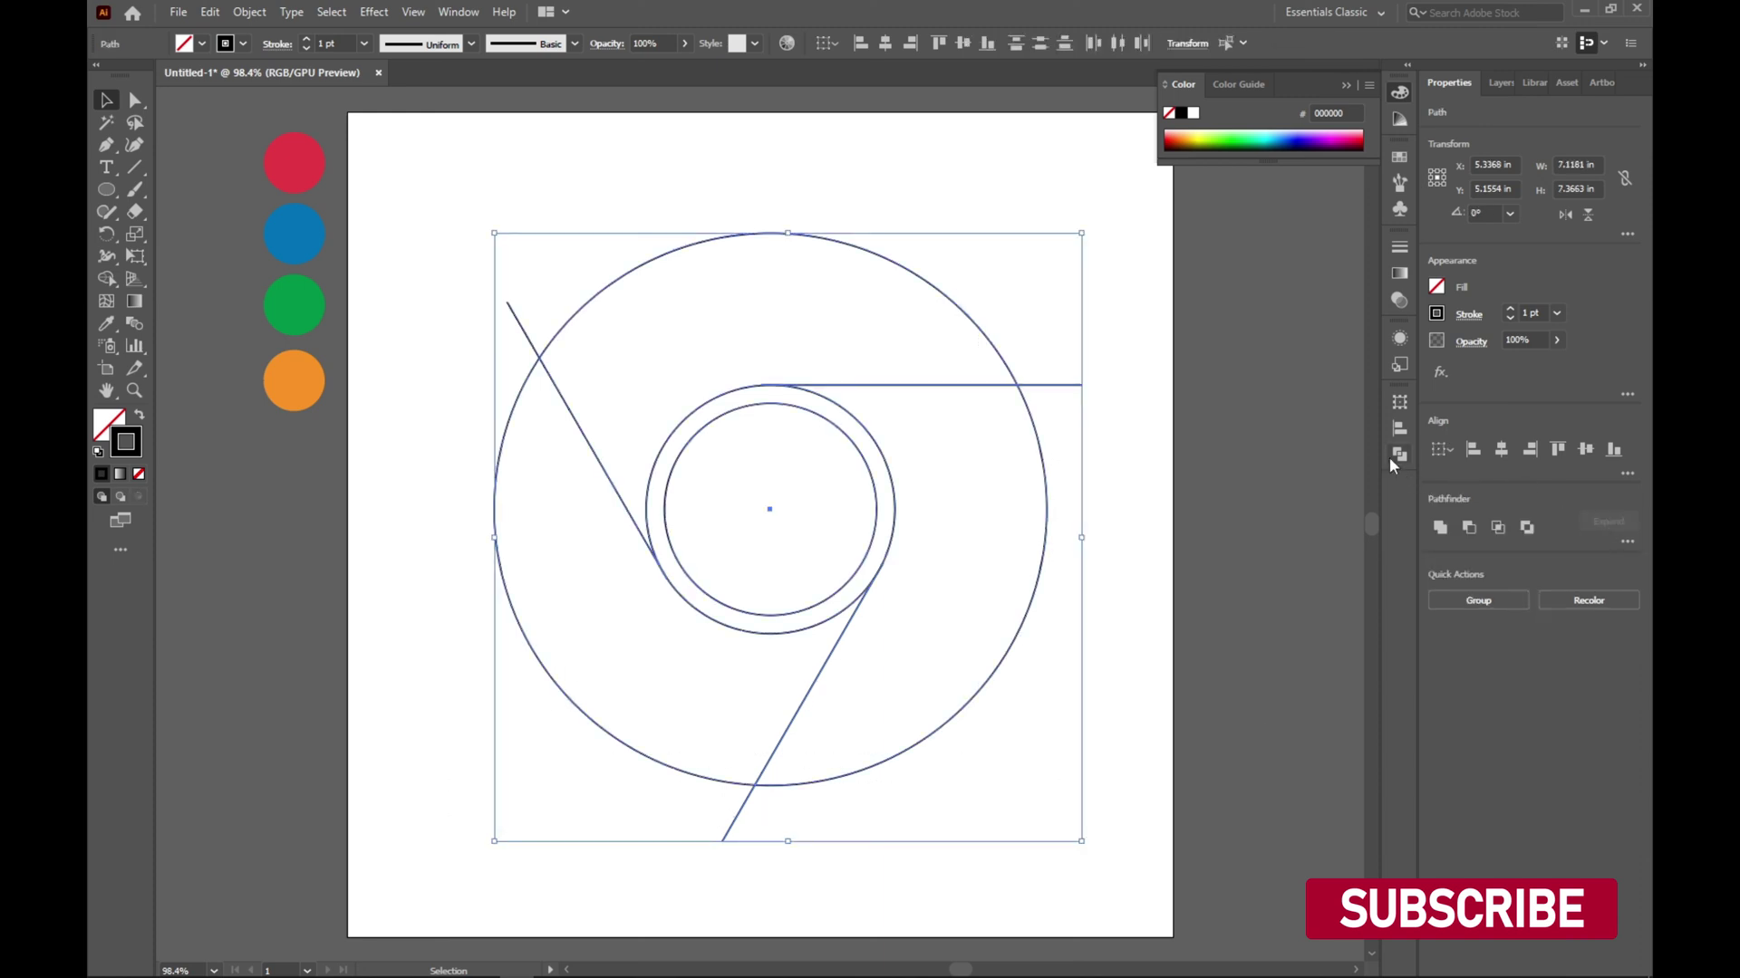
- Apply Pathfinder Divide to all the selected circles and lines
left_click(474, 17)
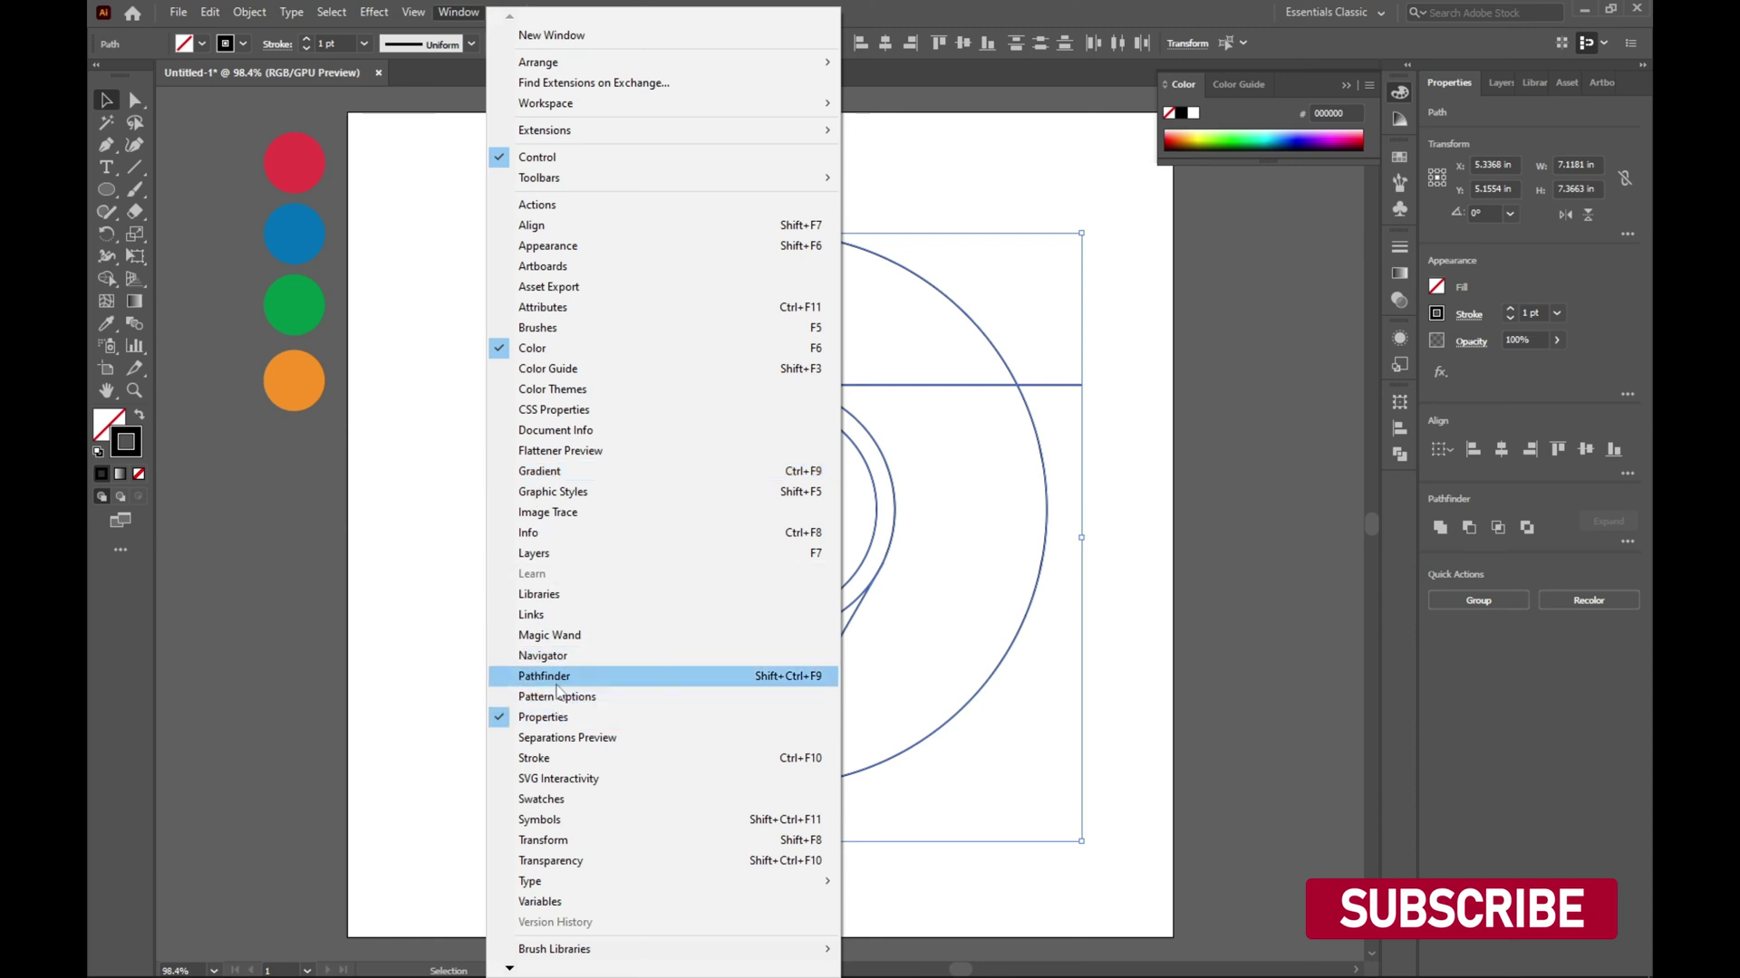
left_click(554, 676)
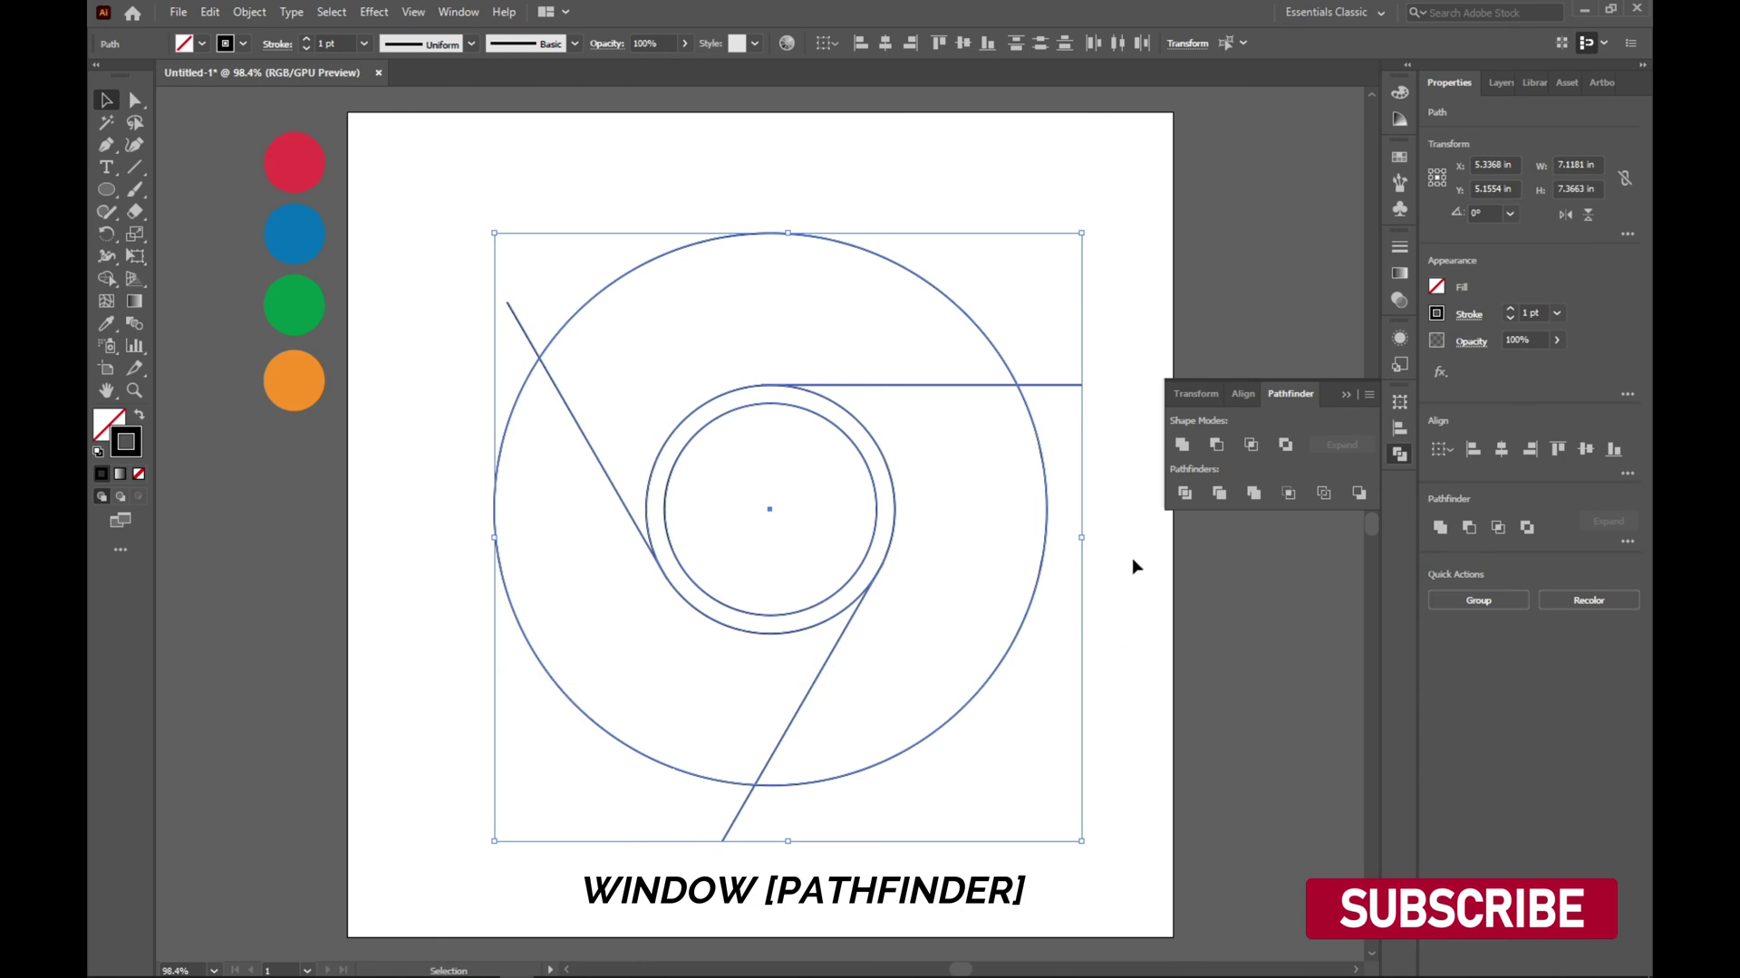
left_click(1187, 499)
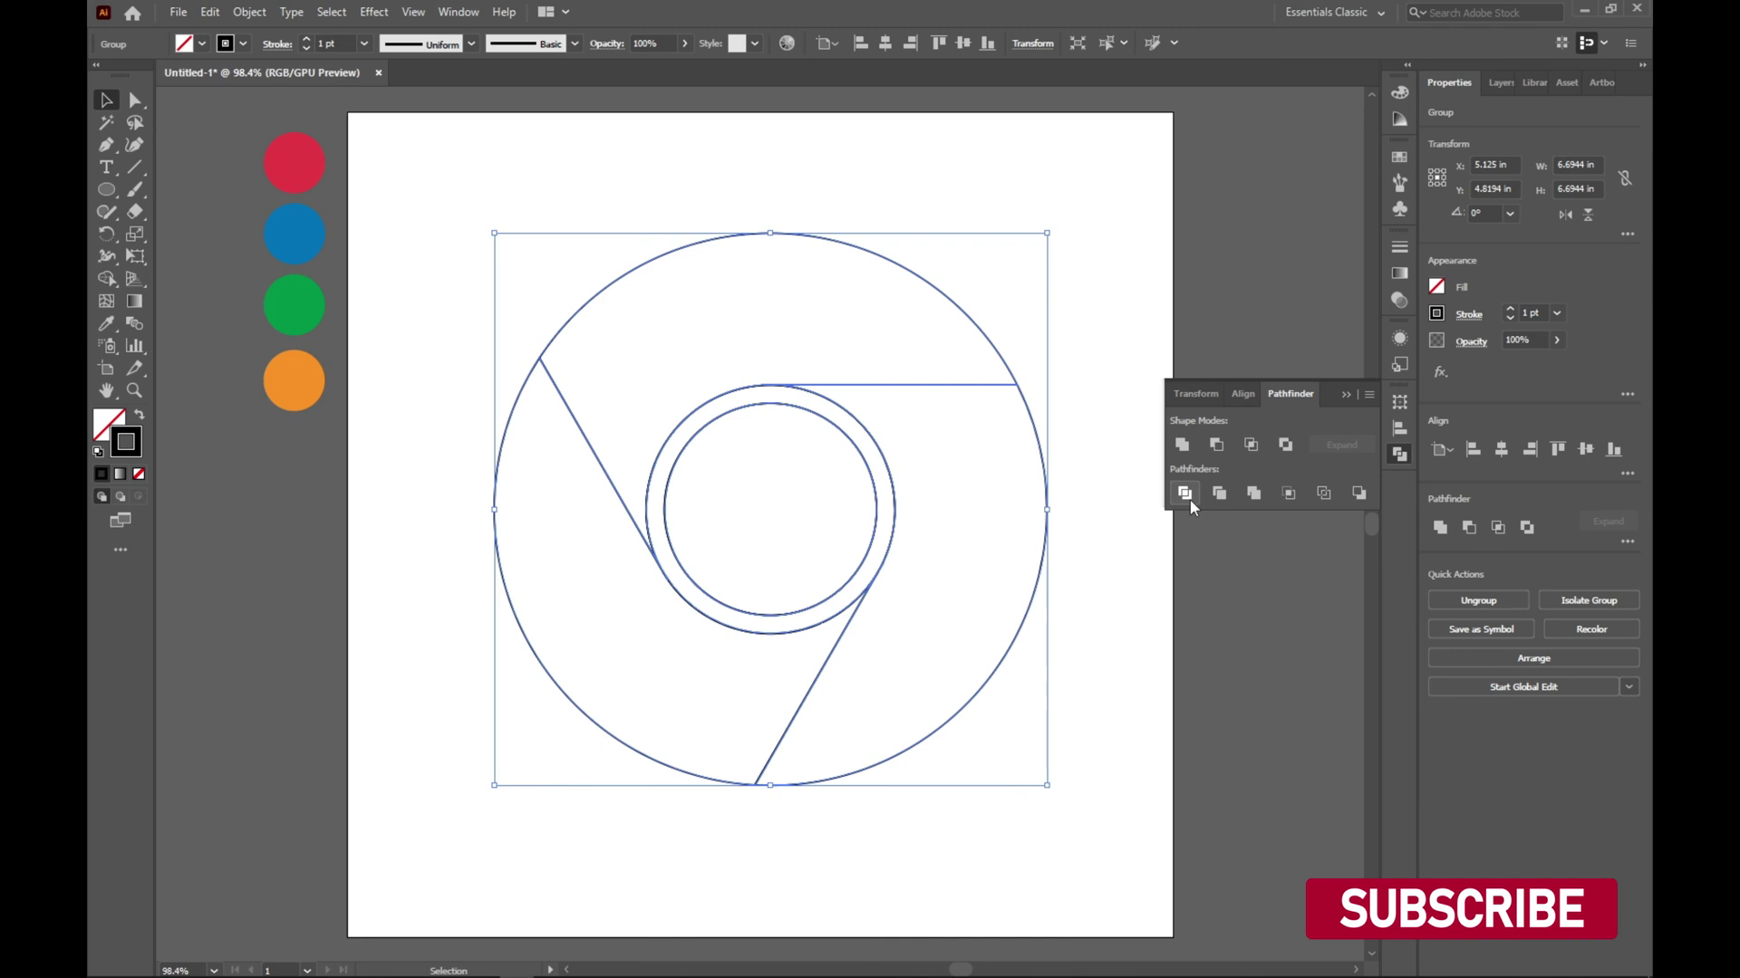
left_click(1369, 382)
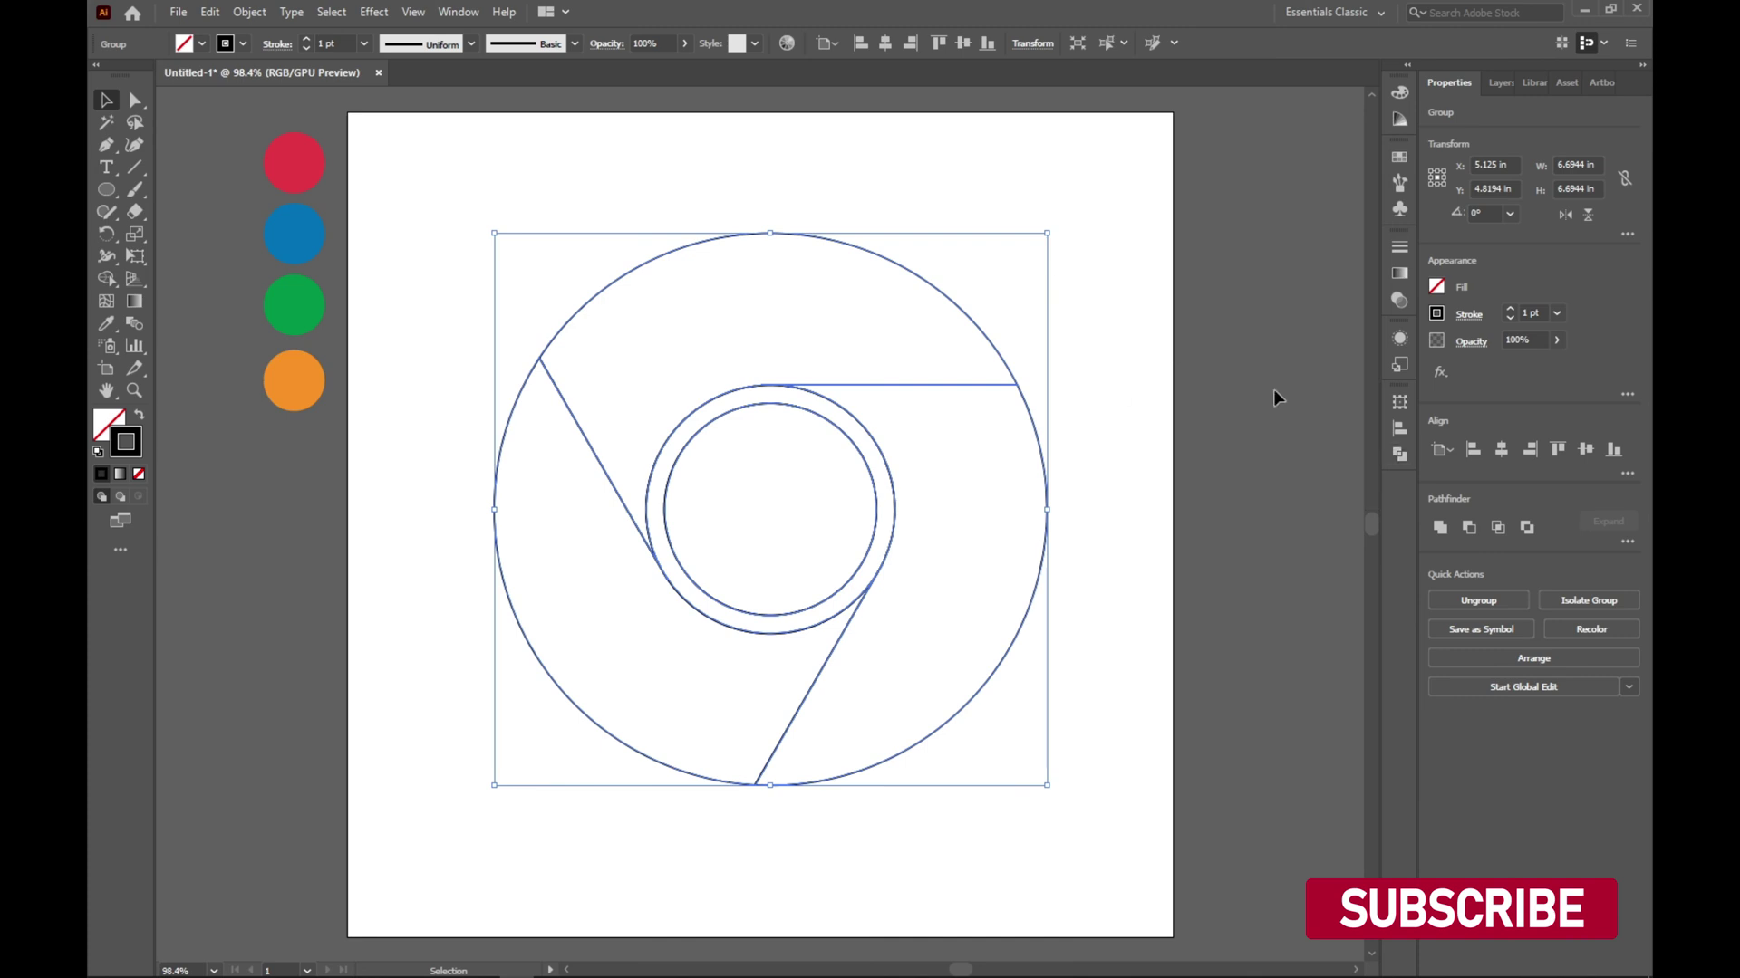
left_click(1127, 350)
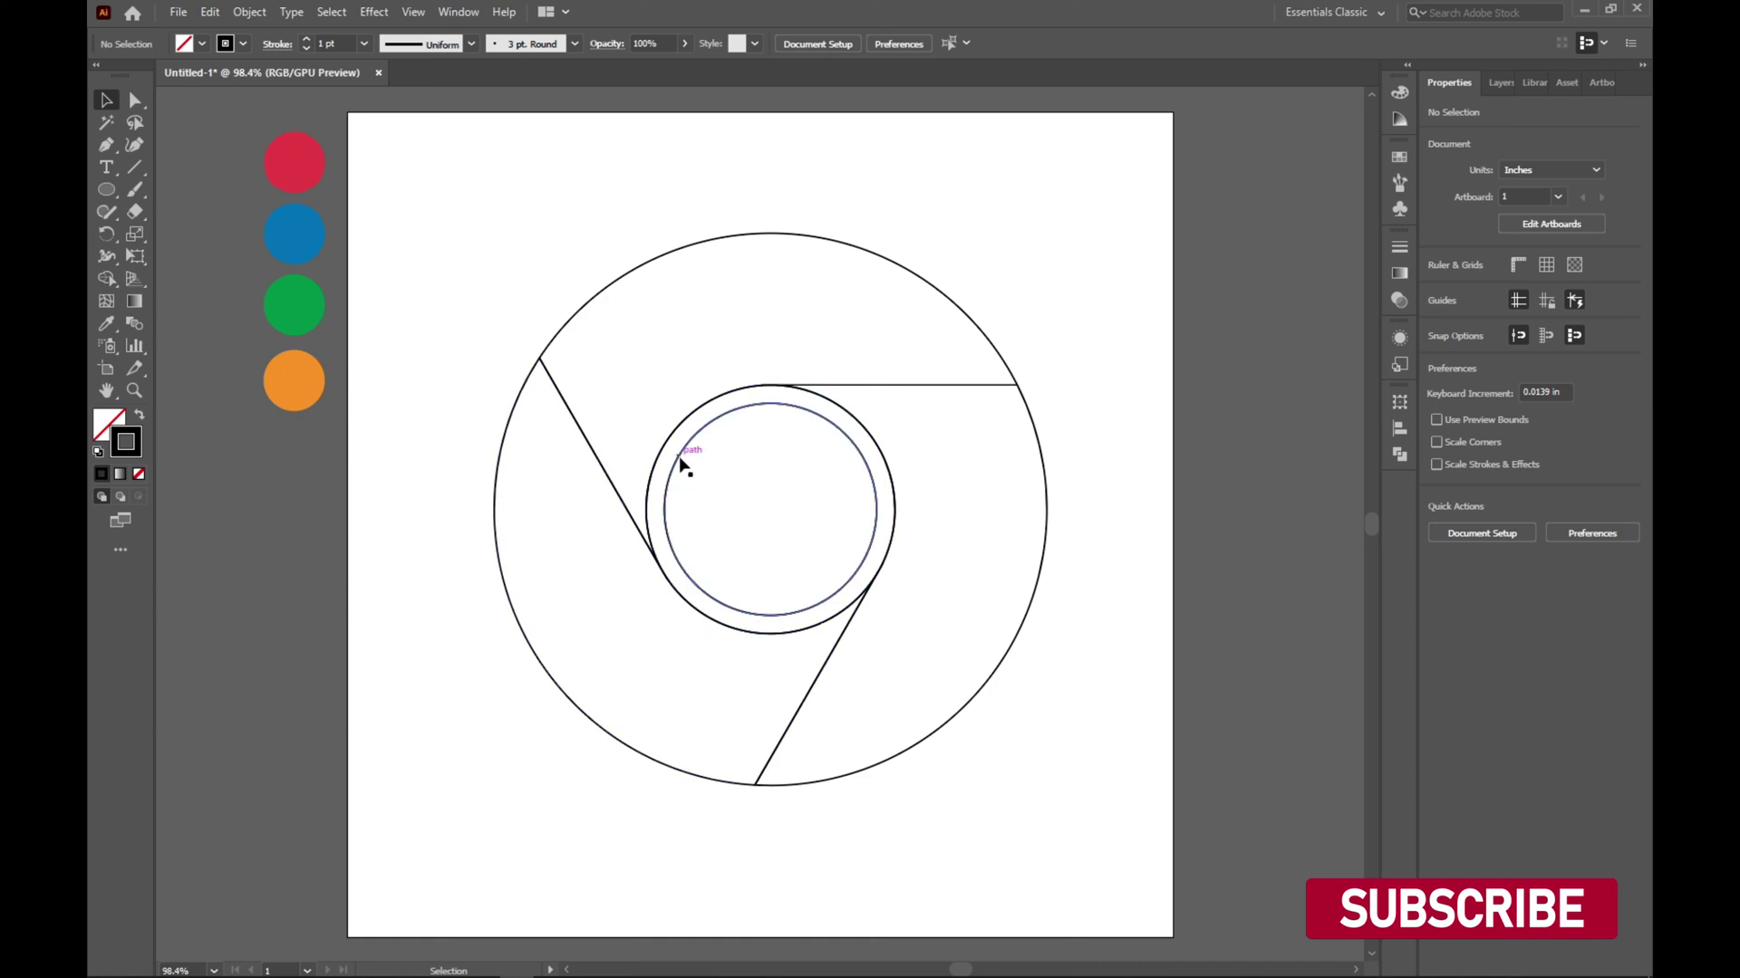
- Ungroup the divided logo artwork and deselect it
left_click(732, 238)
right_click(732, 237)
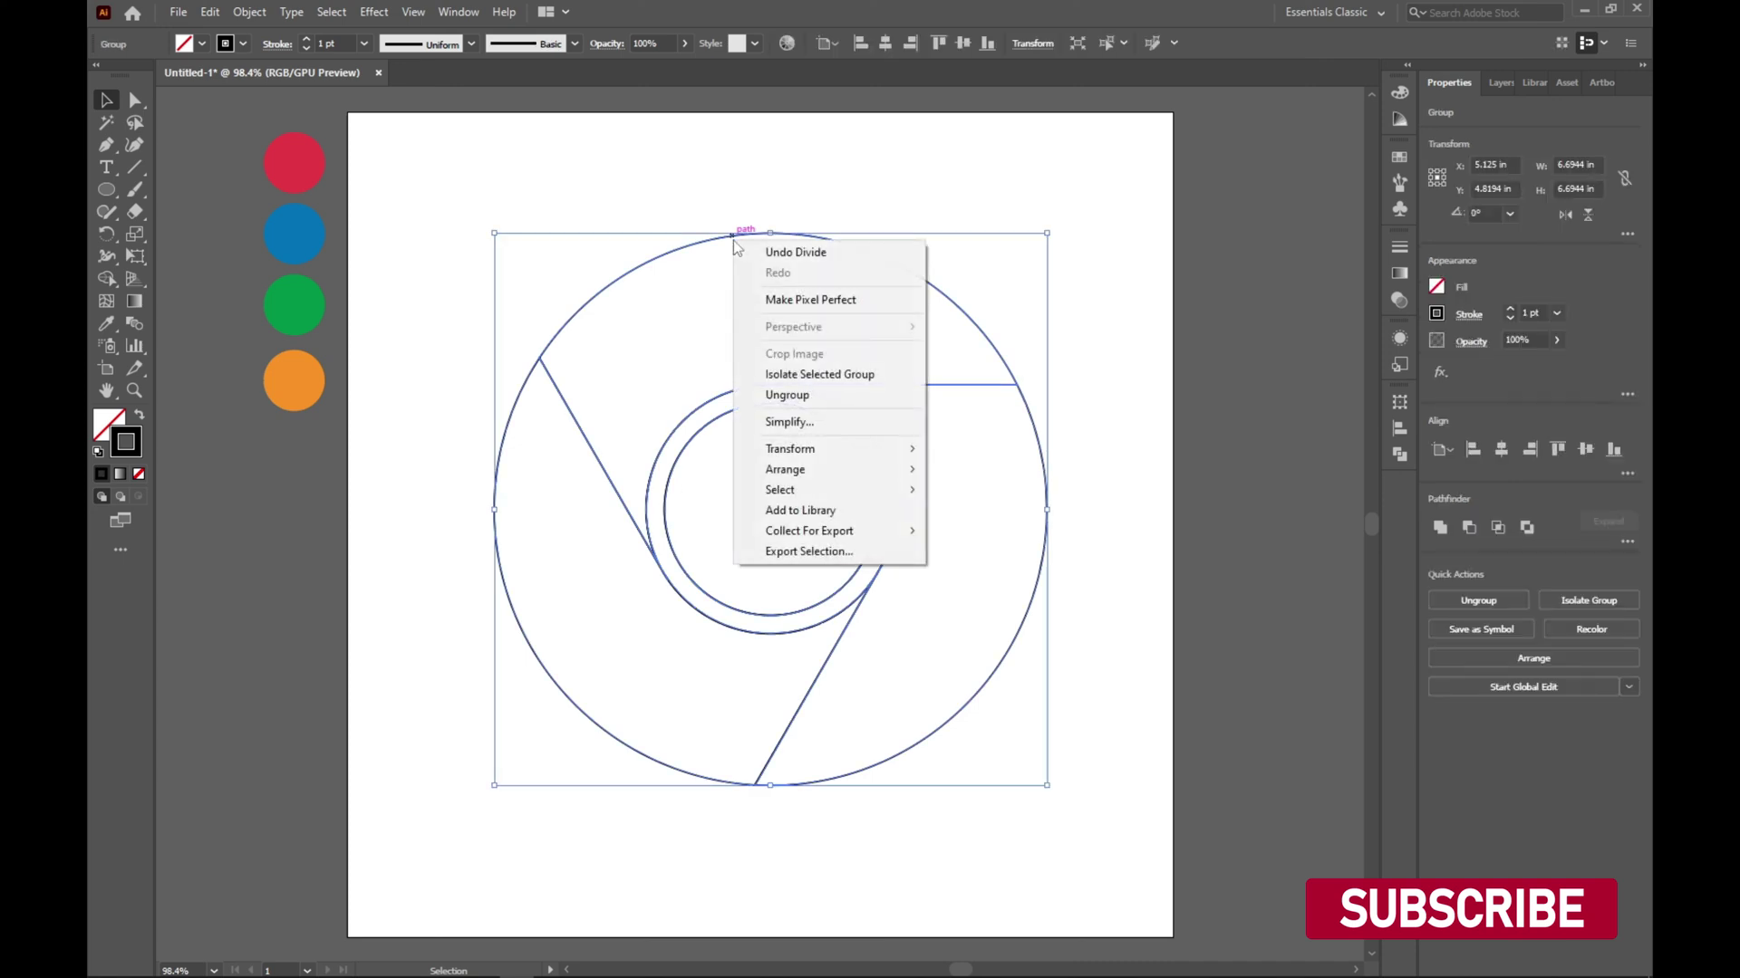
left_click(788, 394)
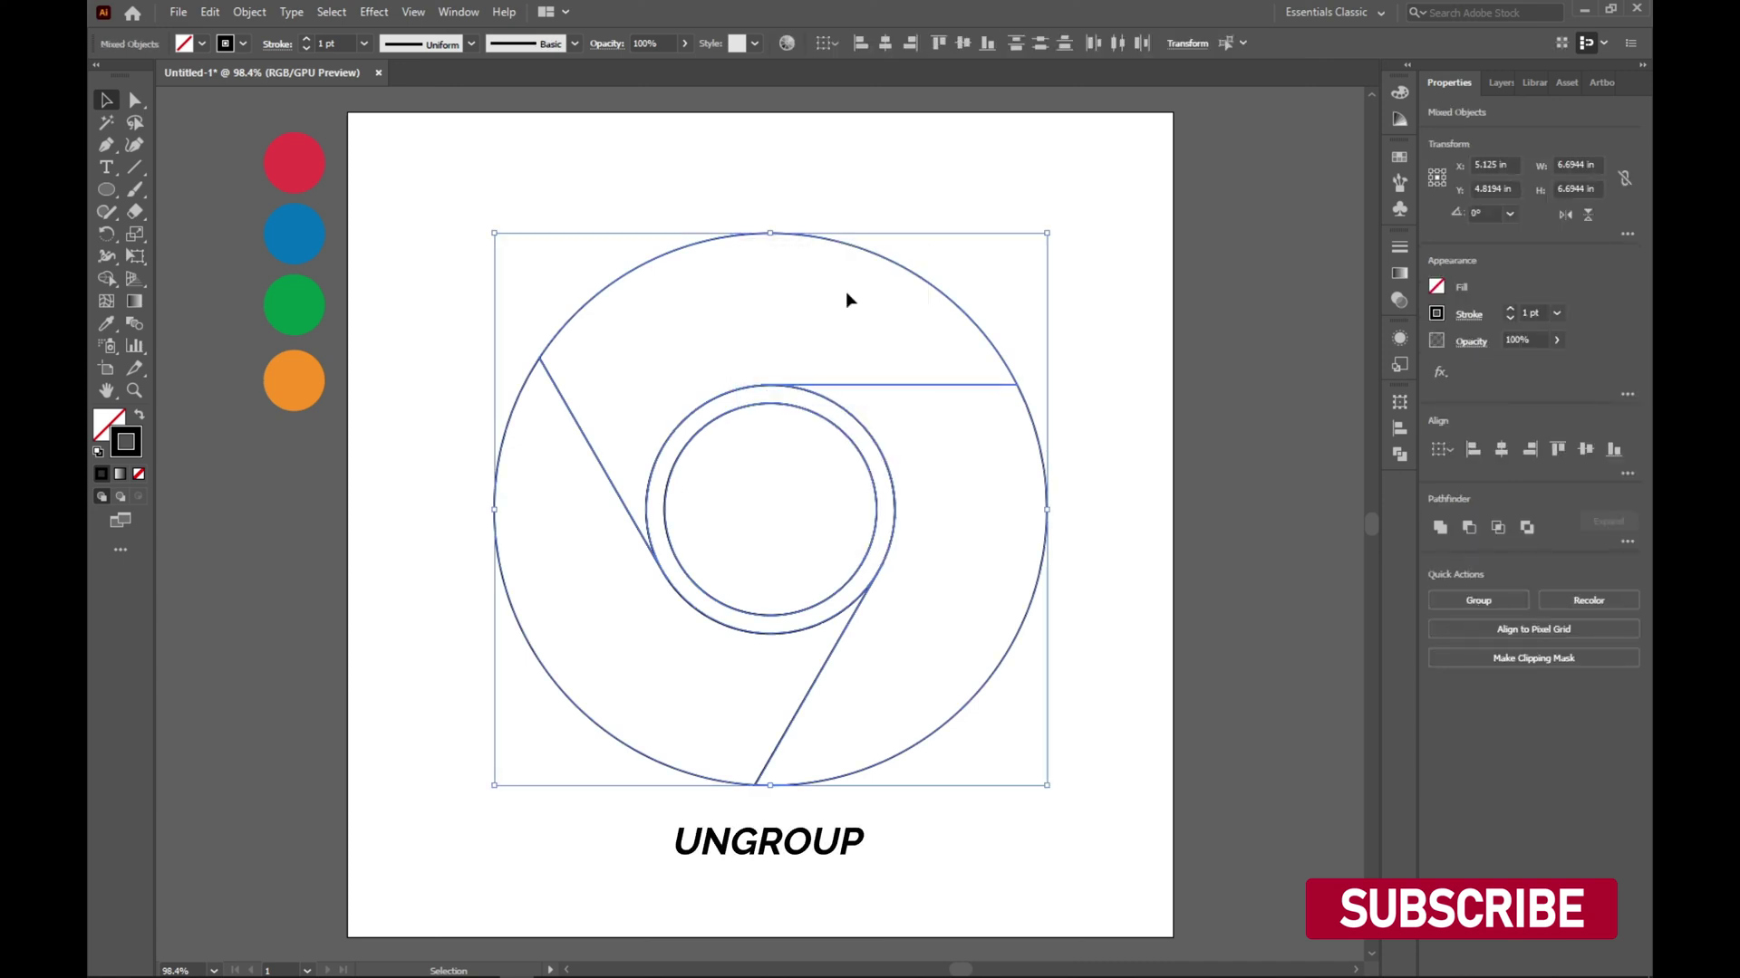
left_click(910, 180)
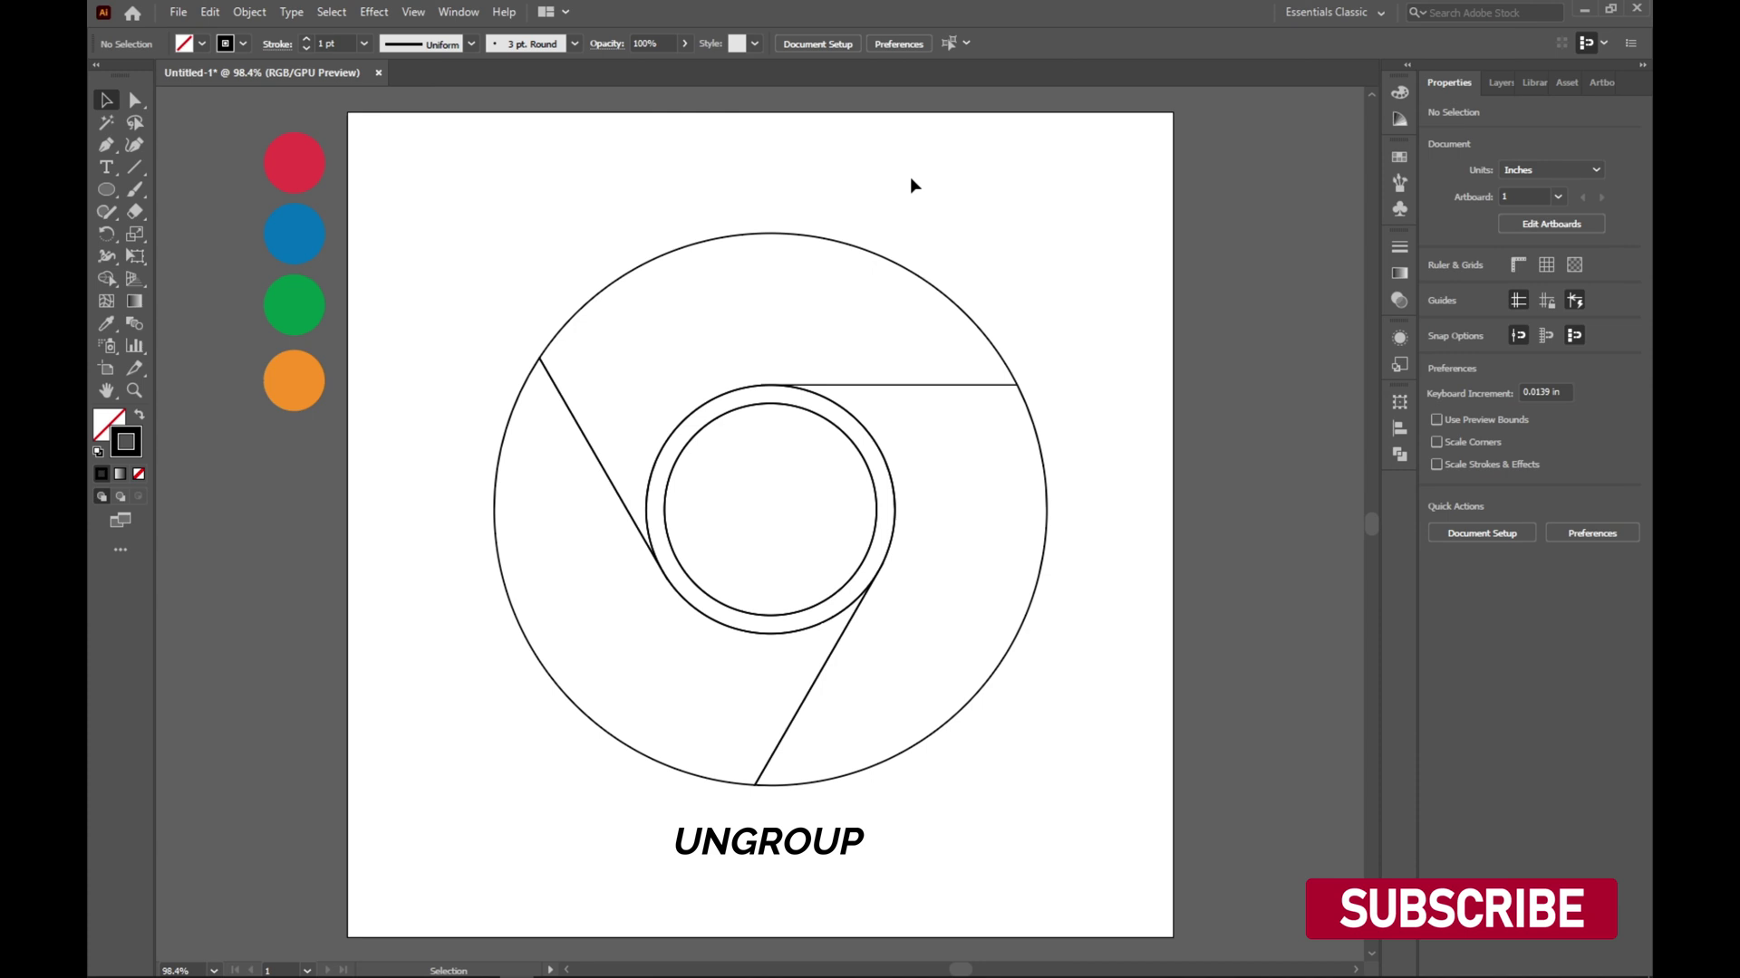
left_click(118, 321)
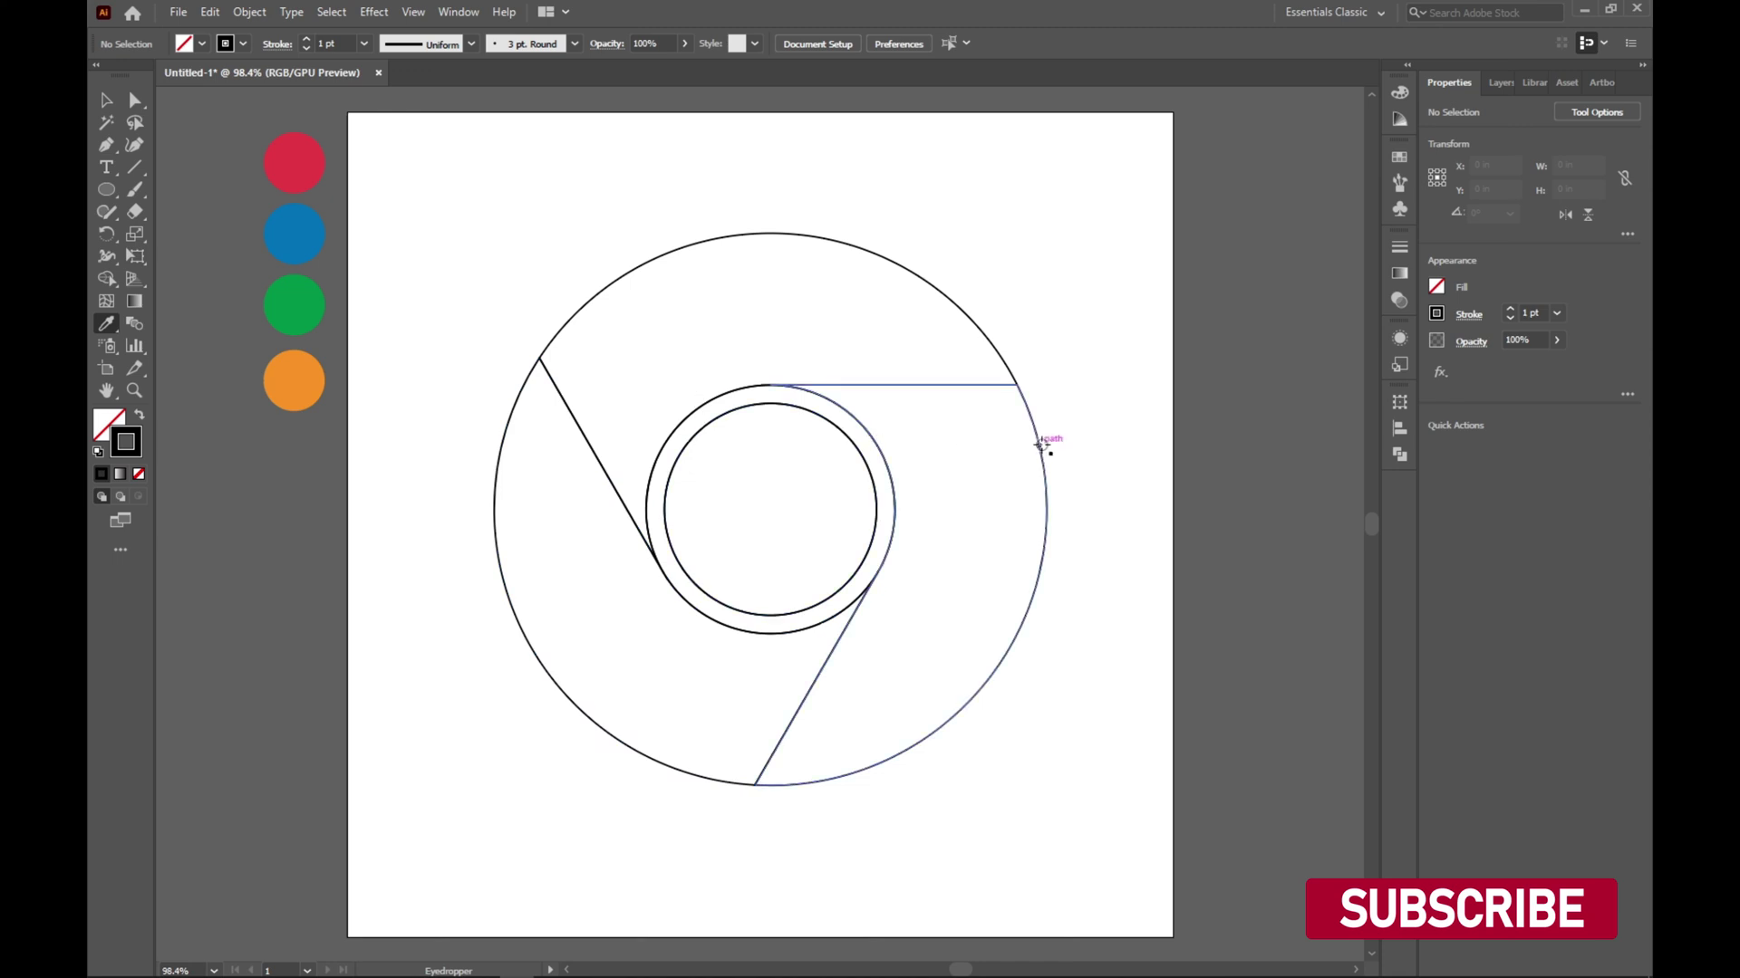
- Eyedropper the red sample onto the top segment and orange onto the right segment
left_click(106, 99)
left_click(701, 246)
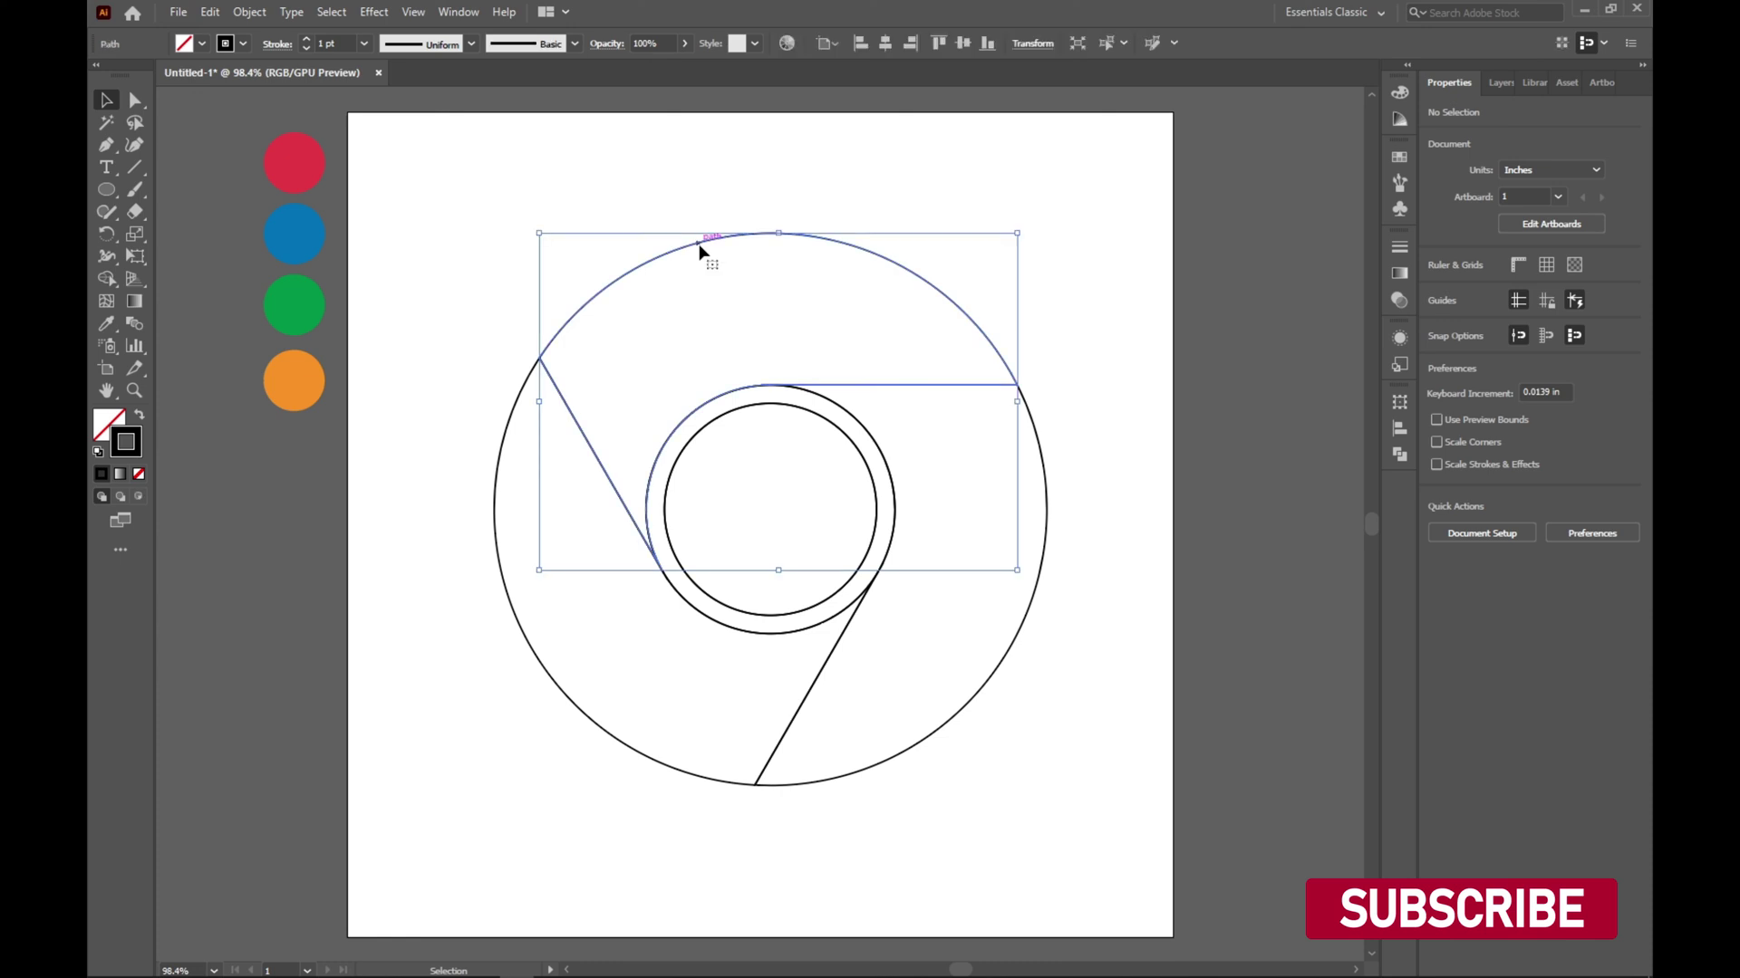
left_click(106, 319)
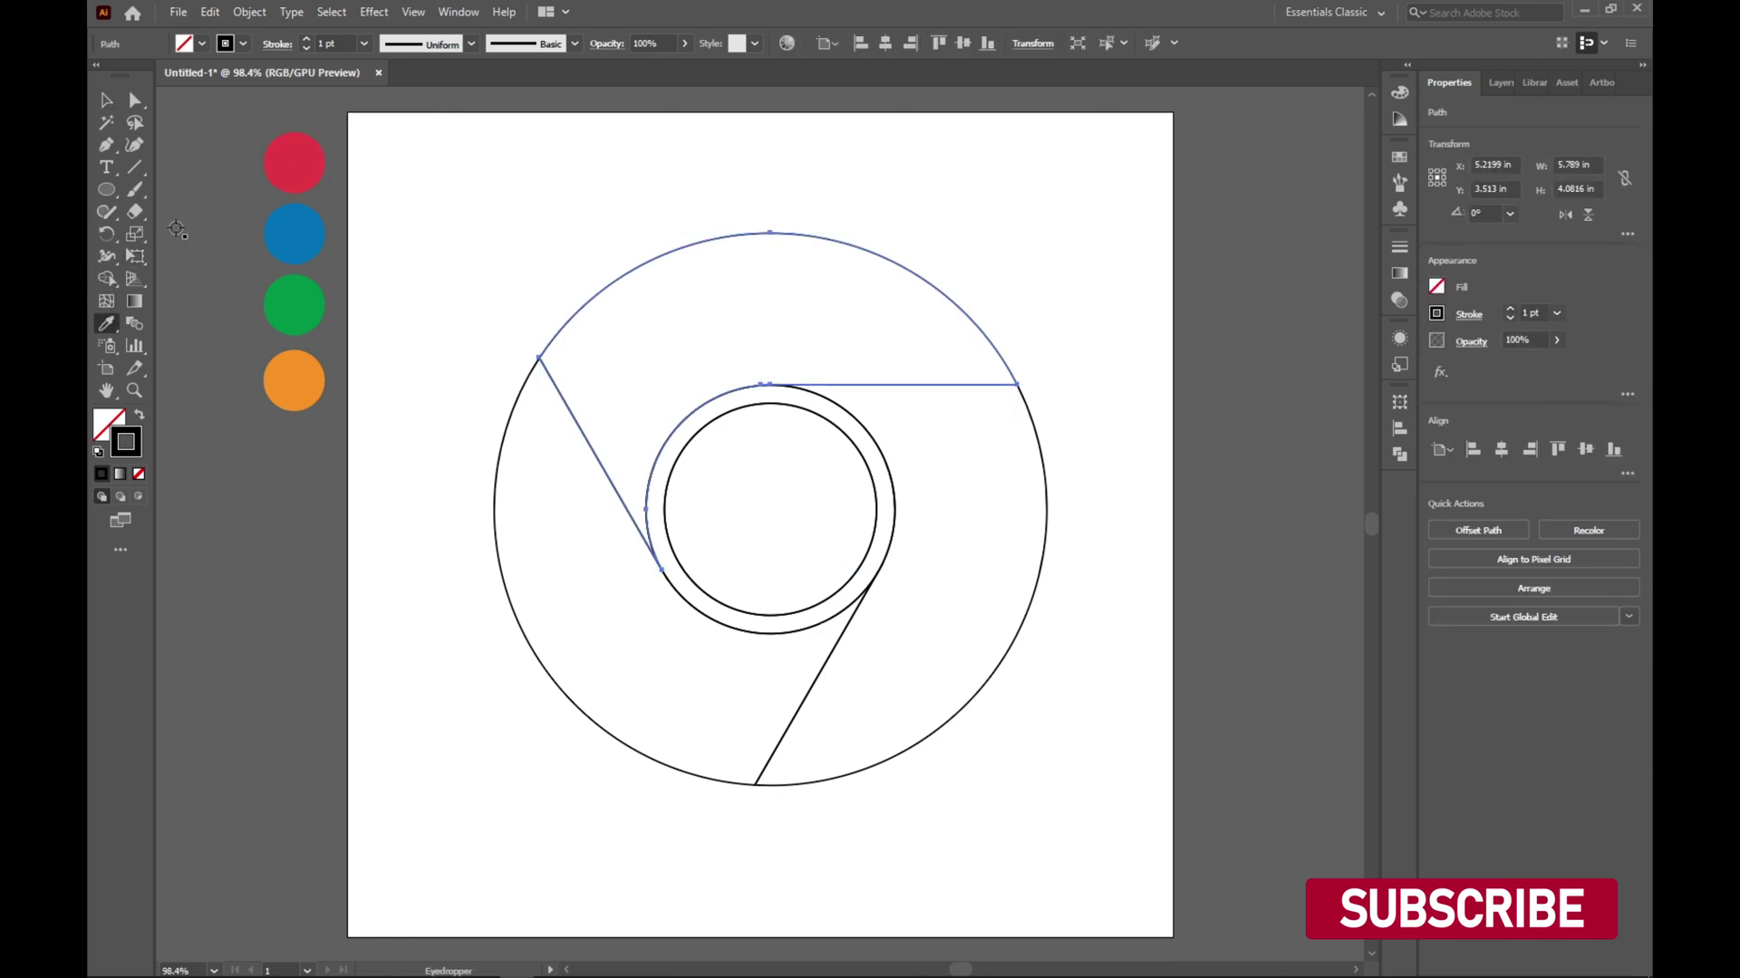
left_click(304, 158)
left_click(106, 99)
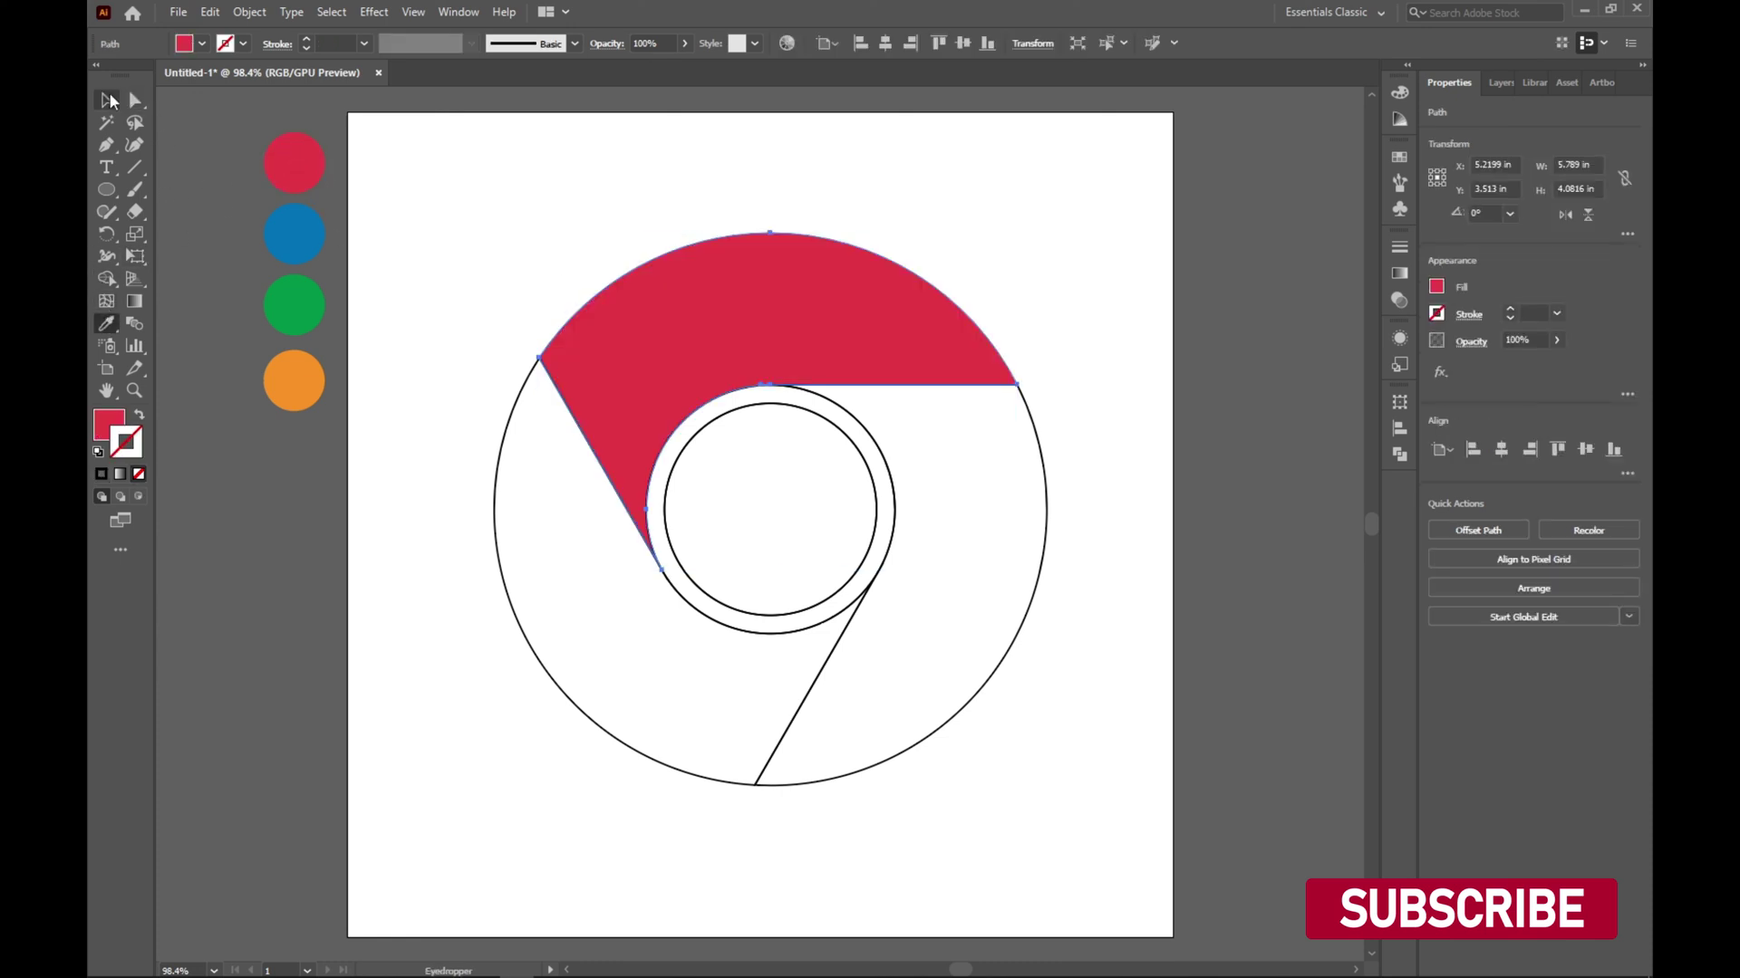
left_click(1043, 484)
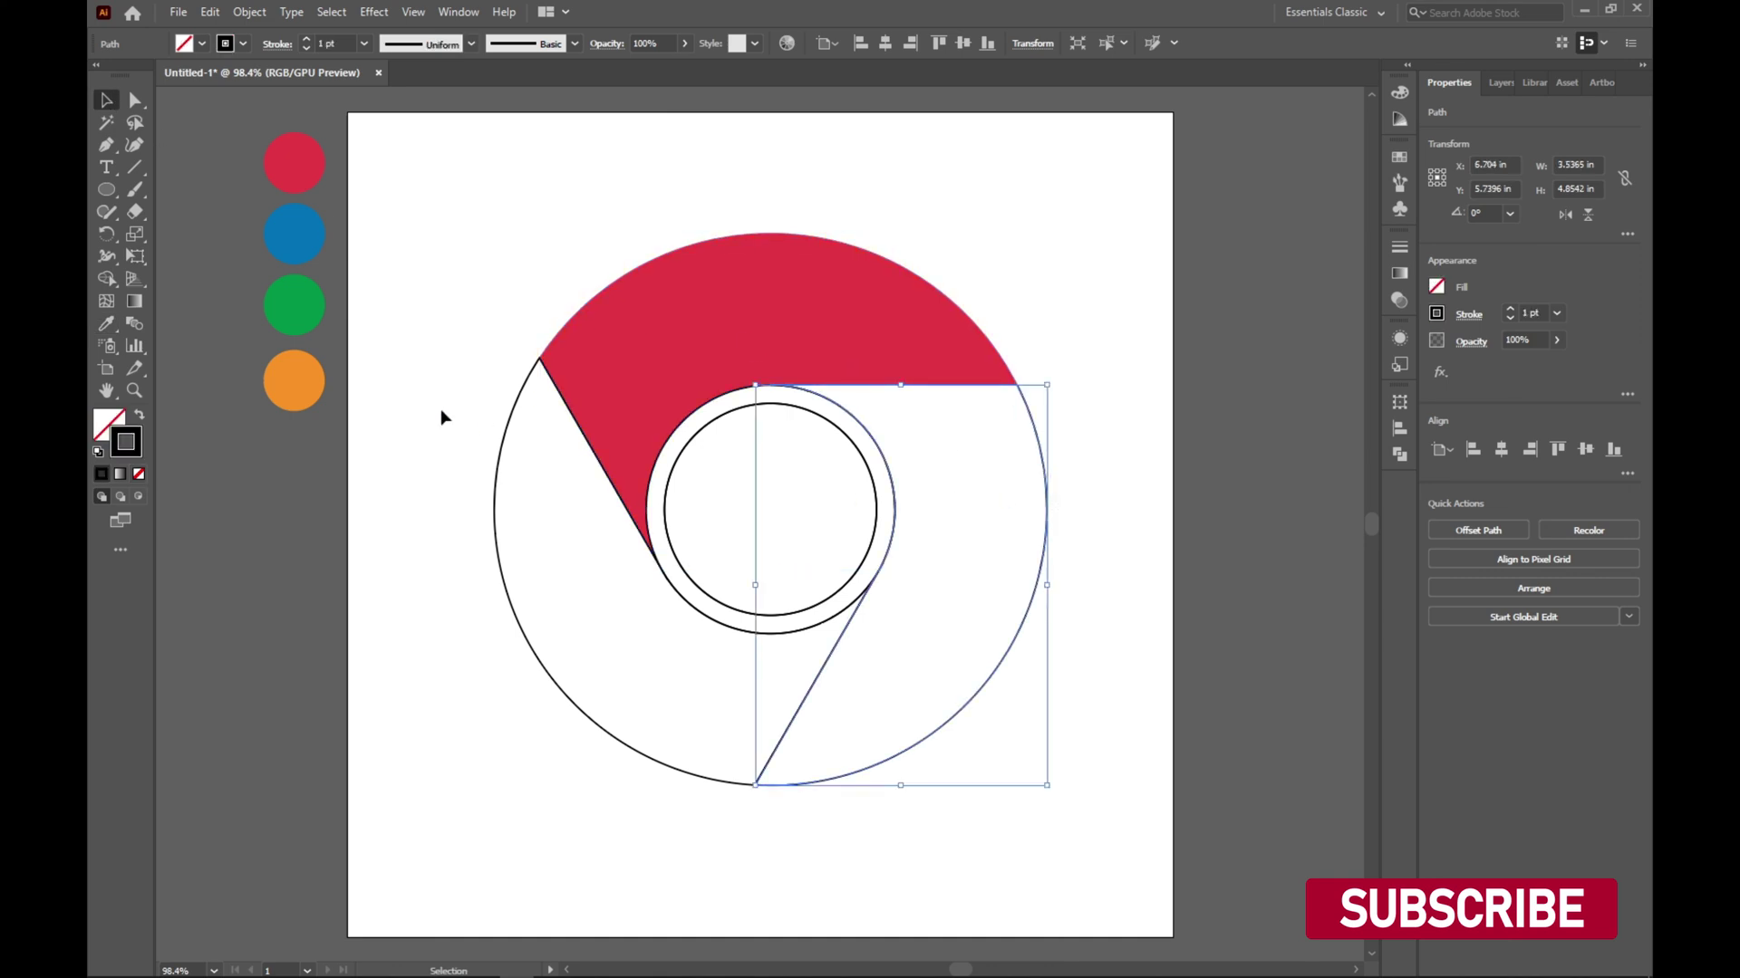
left_click(106, 323)
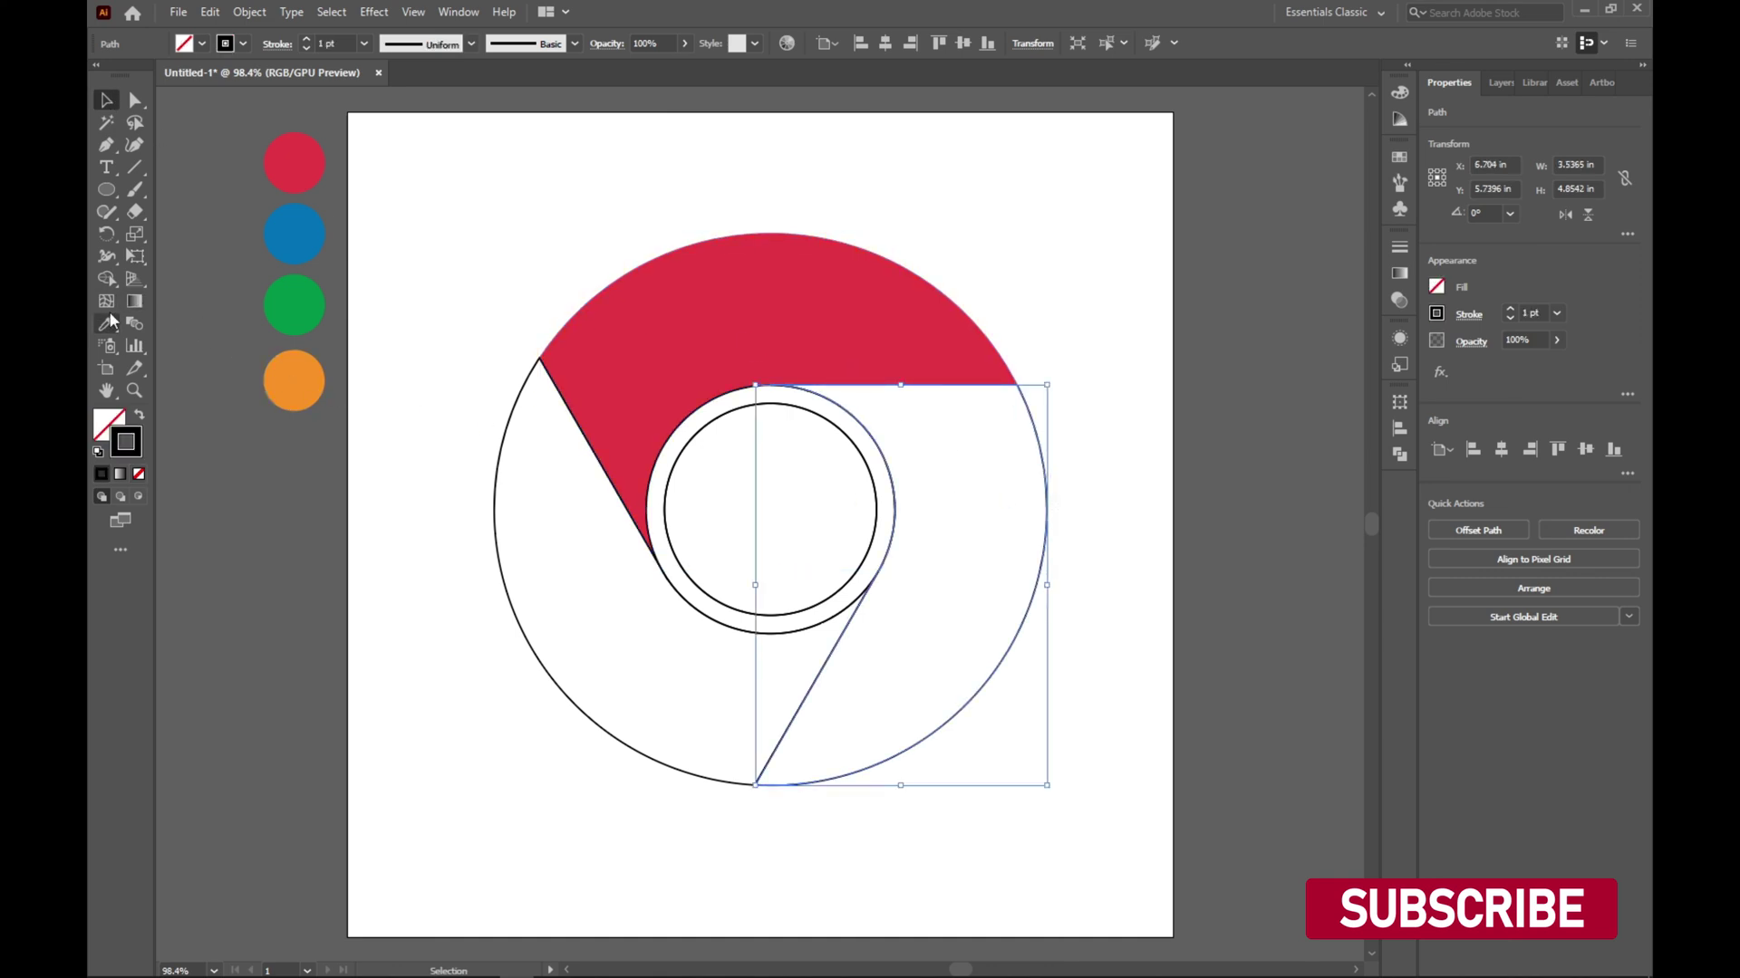
left_click(290, 381)
- Fill the lower-left segment from the green sample, then select the inner centre circle
key("v")
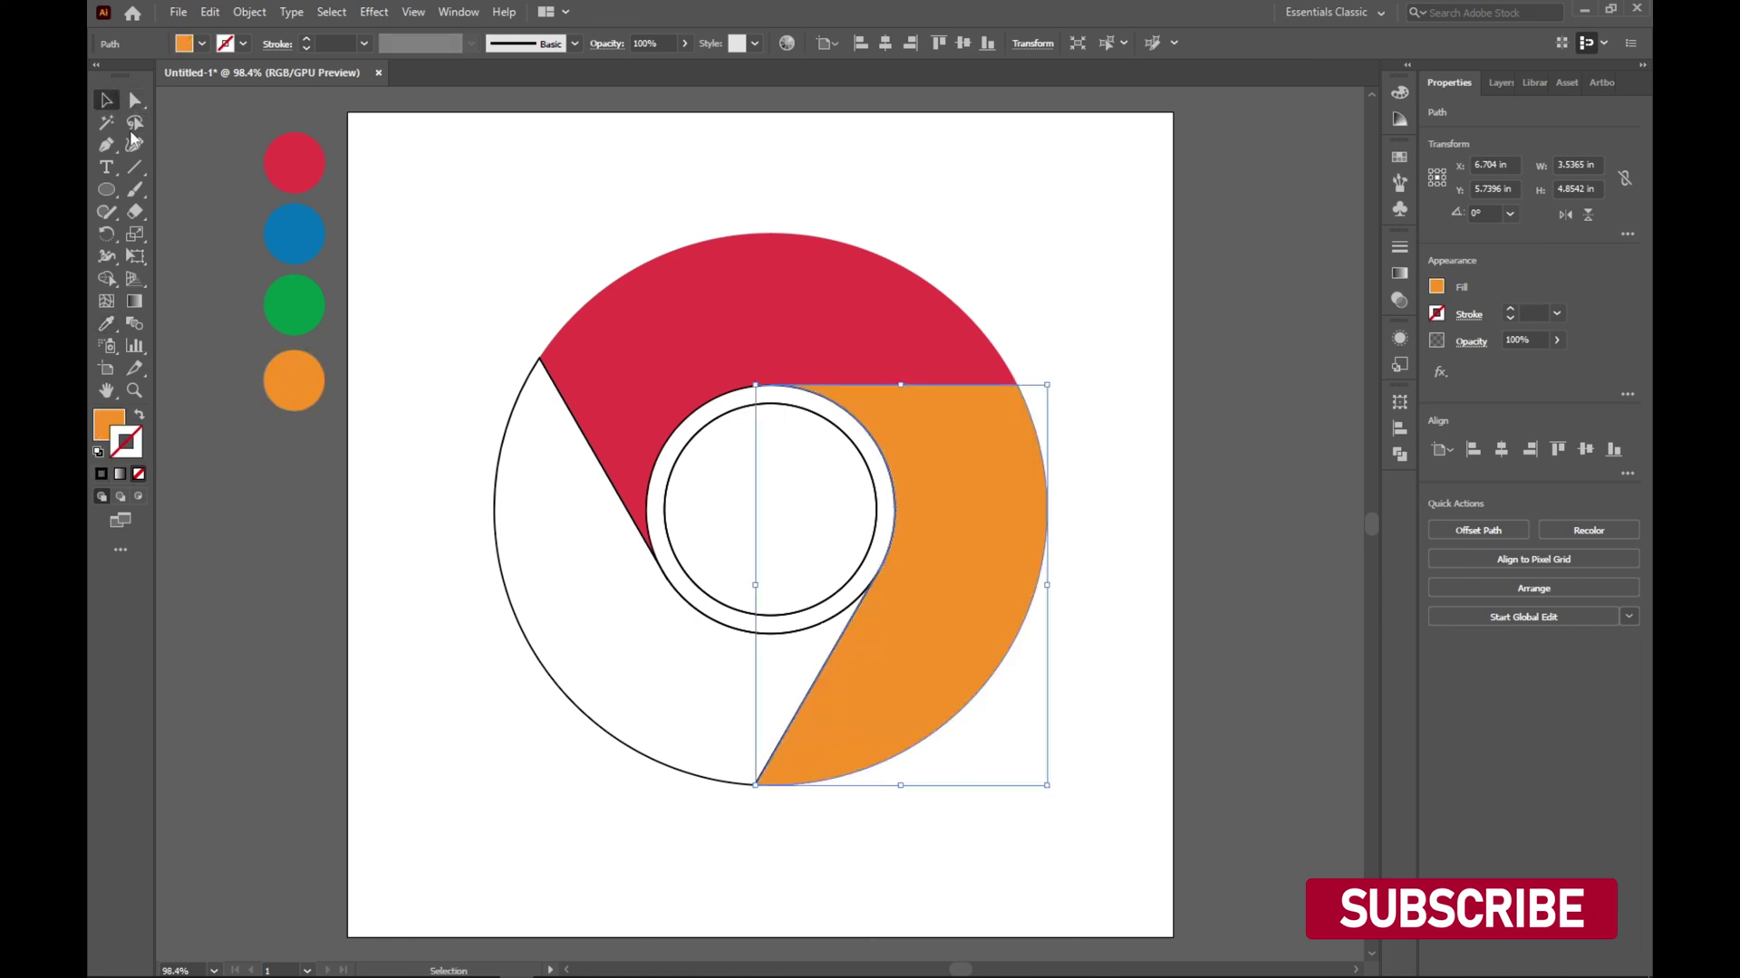
left_click(573, 708)
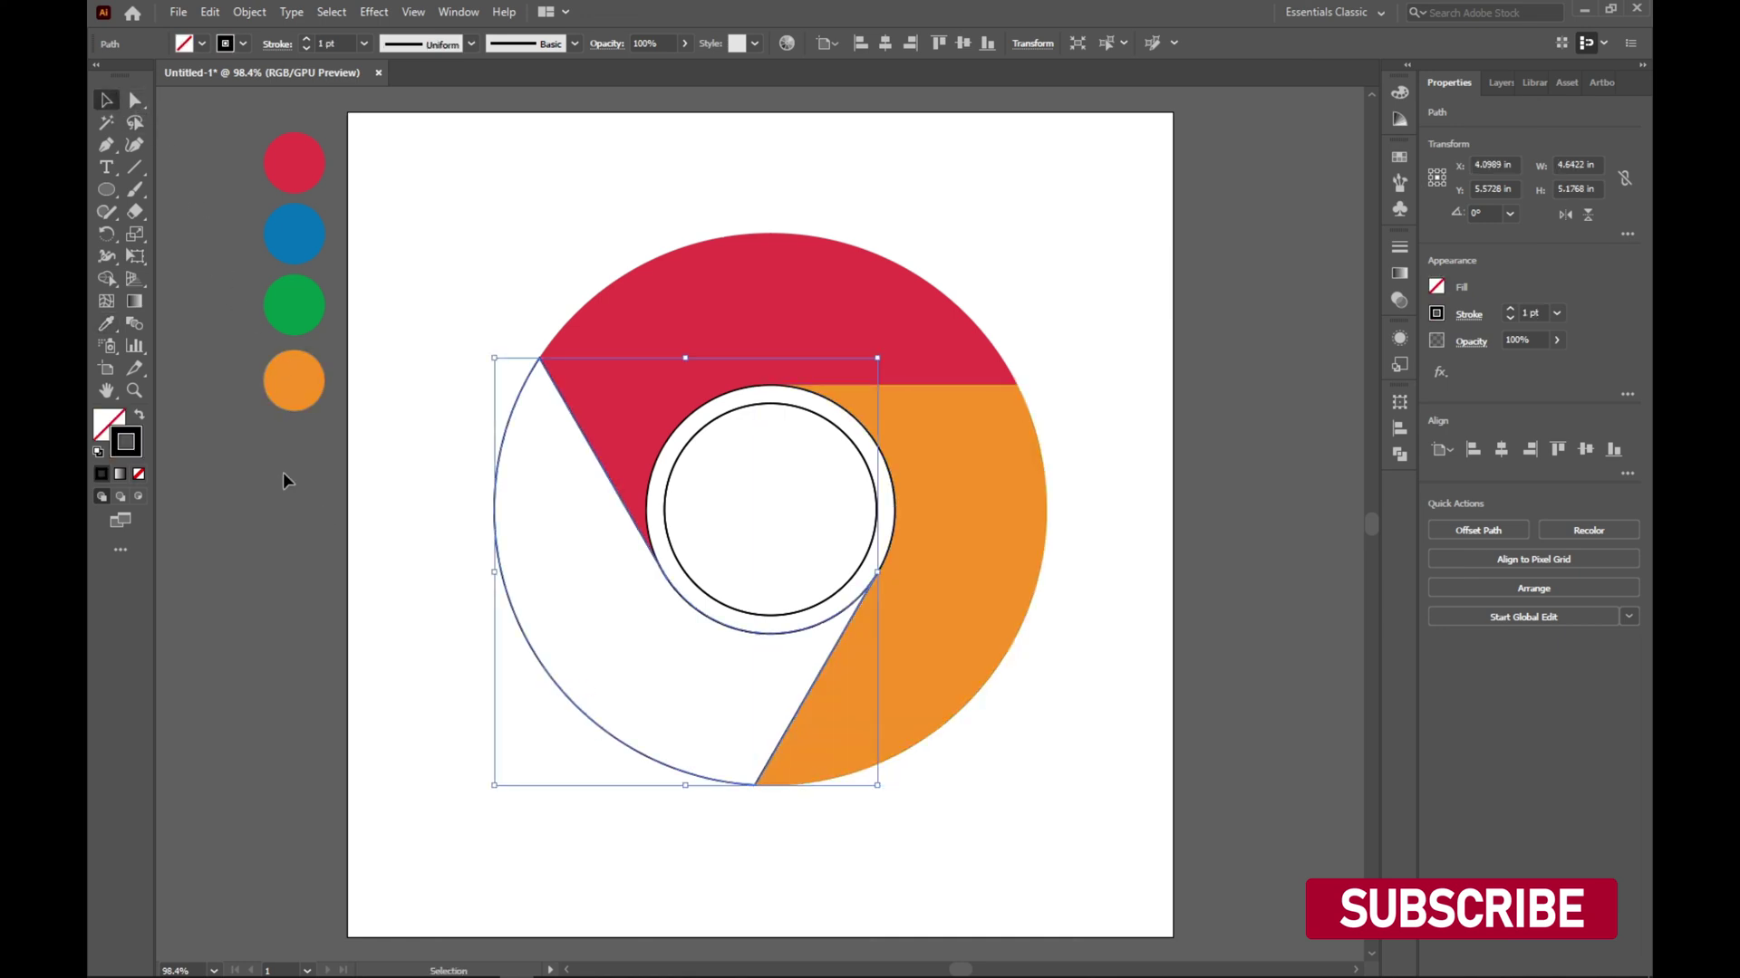
left_click(112, 315)
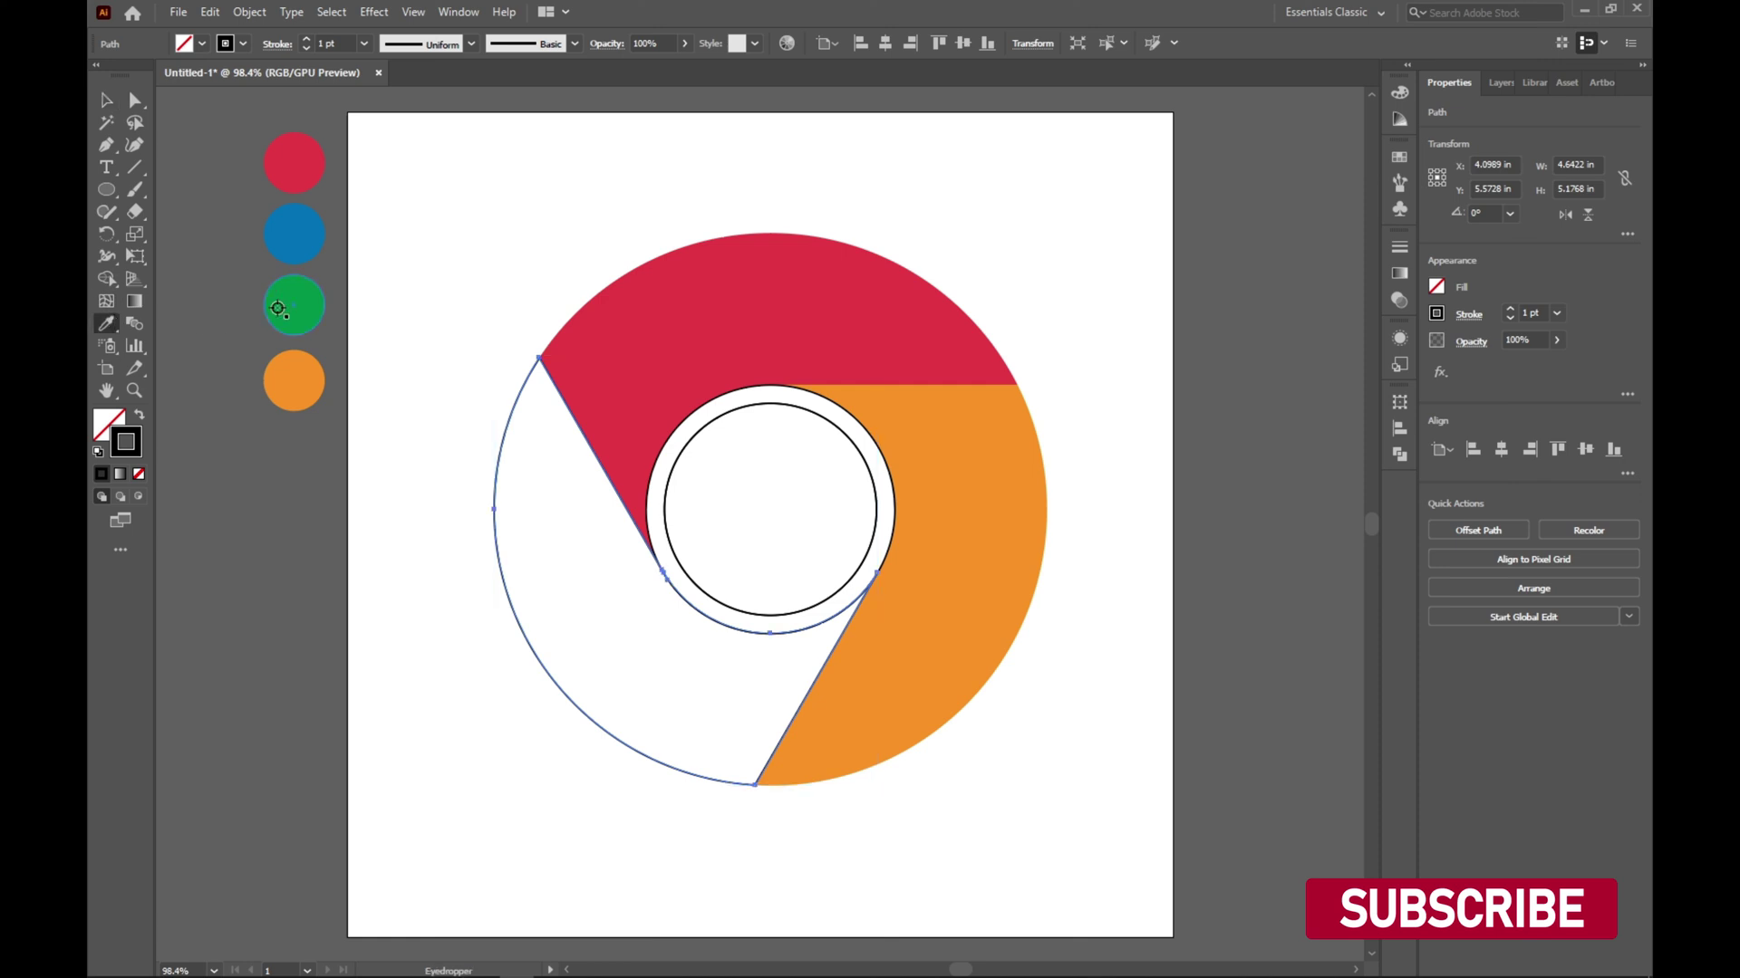
left_click(273, 312)
left_click(106, 100)
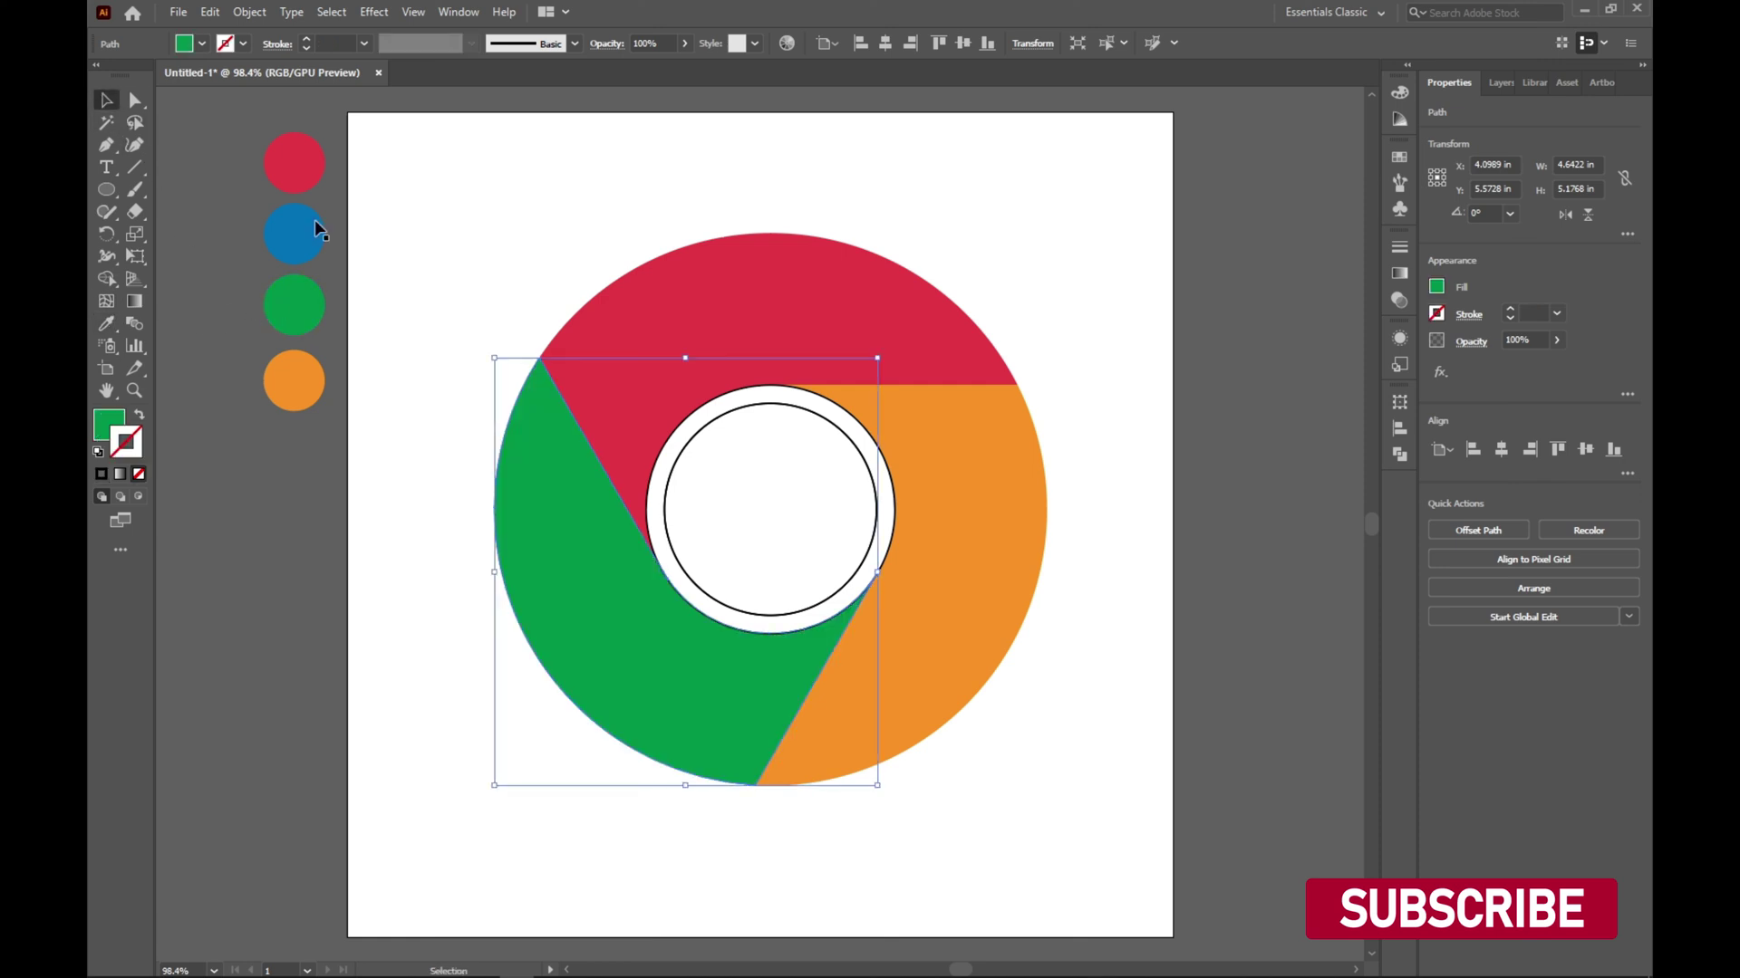
left_click(748, 406)
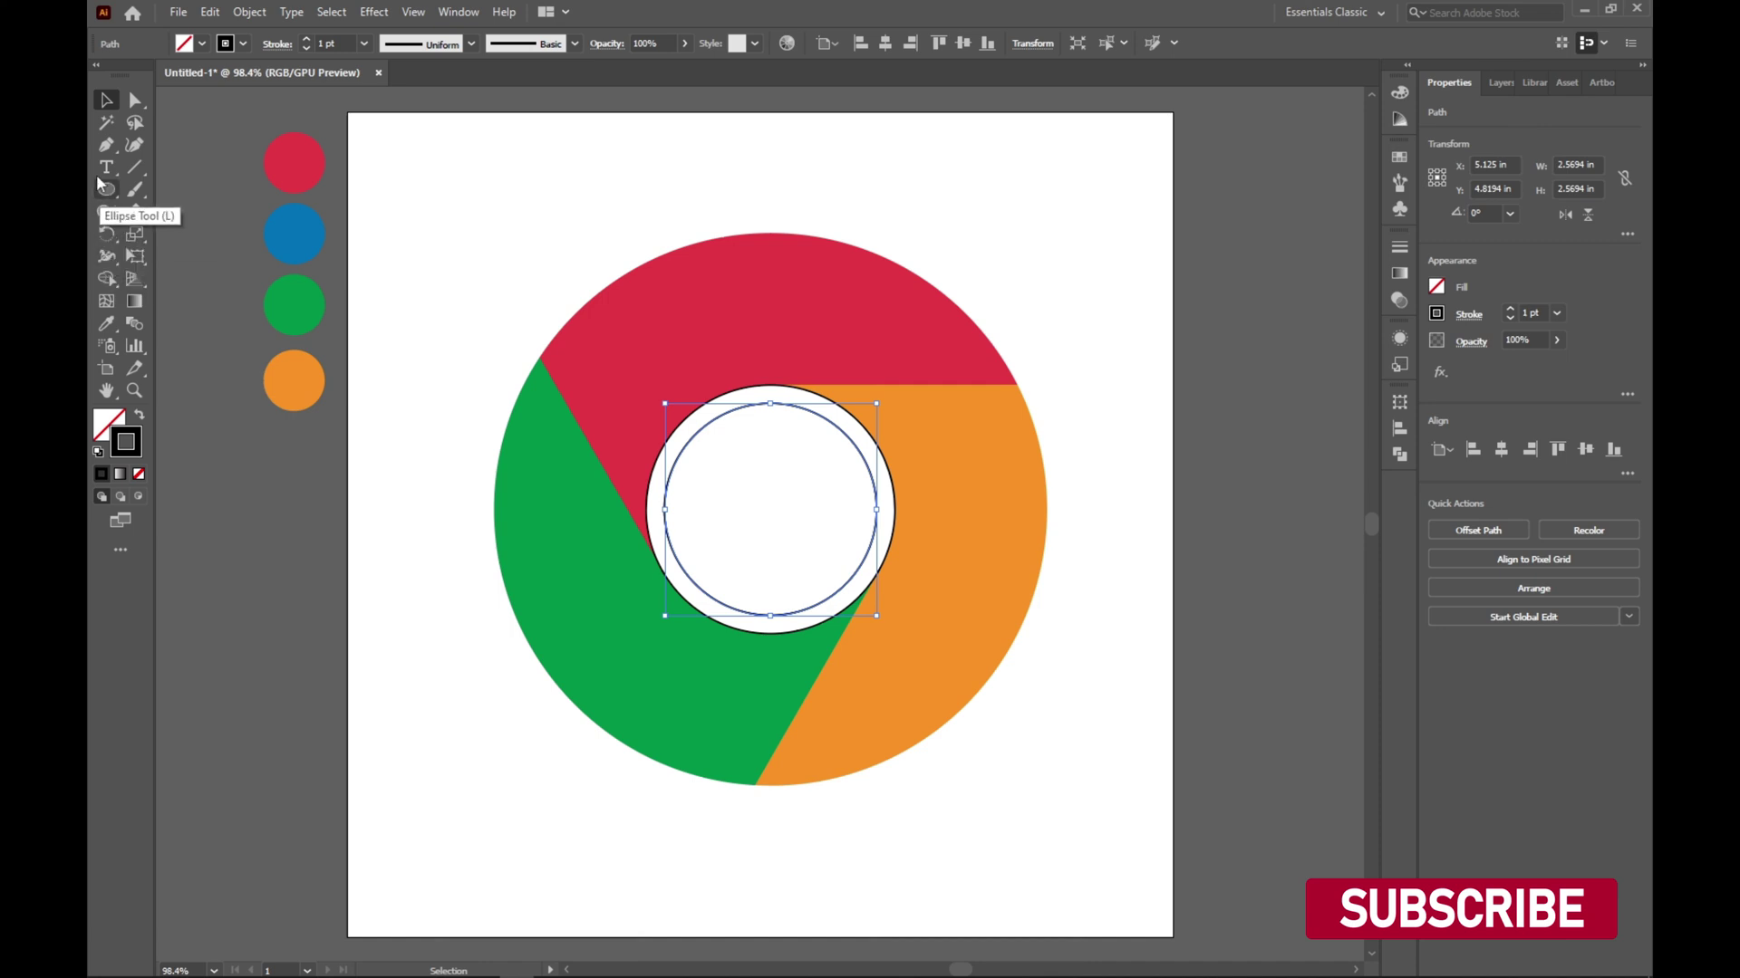
- Fill the centre circle with blue sampled by eyedropper from the blue reference circle
left_click(108, 321)
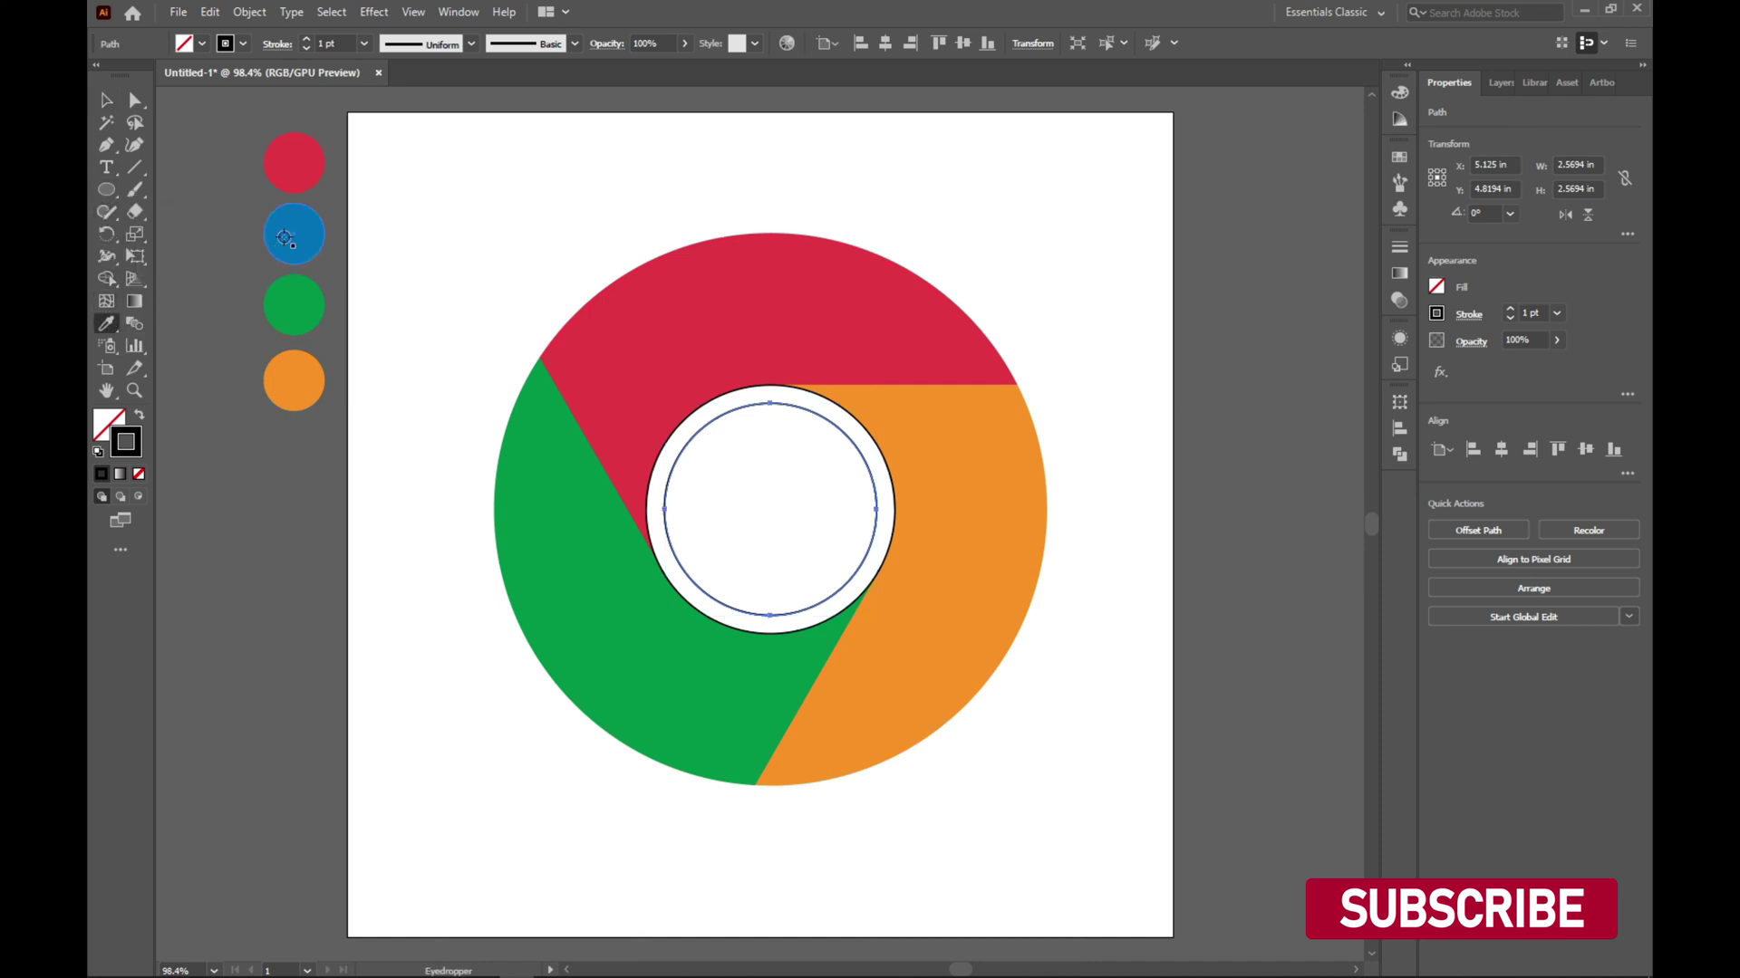
left_click(285, 238)
left_click(106, 99)
- Set the stroke of every logo shape to [None], then deselect the logo
left_click_drag(417, 160, 1143, 763)
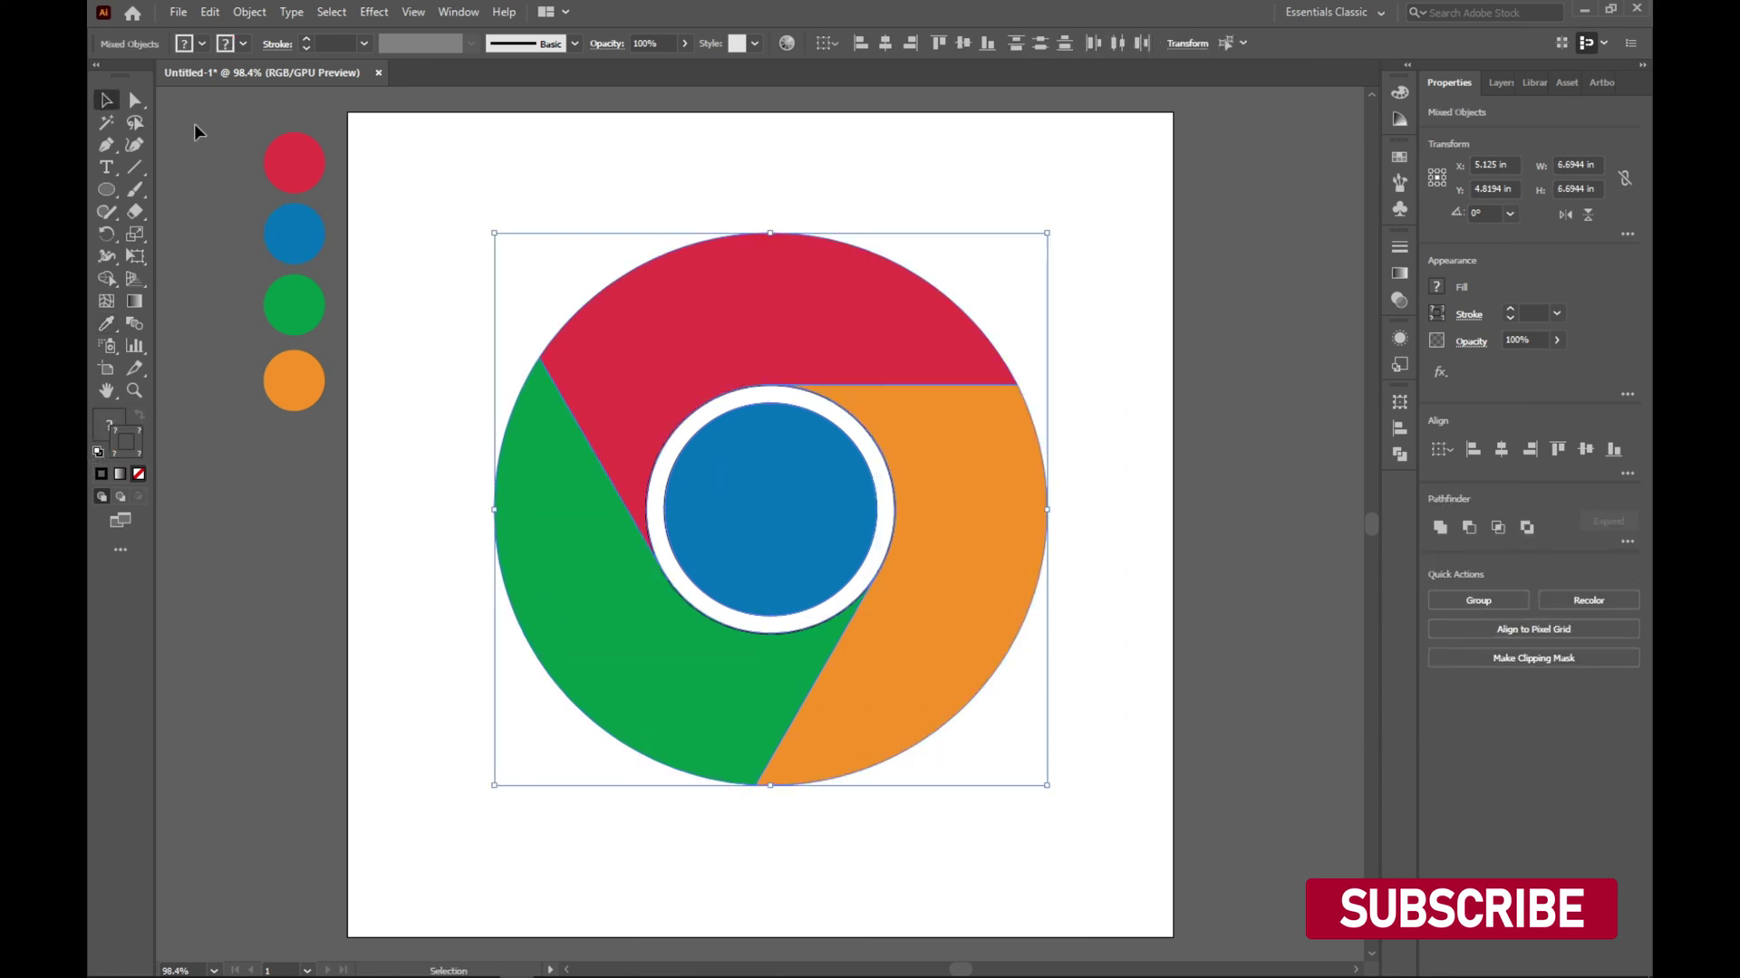
left_click(238, 44)
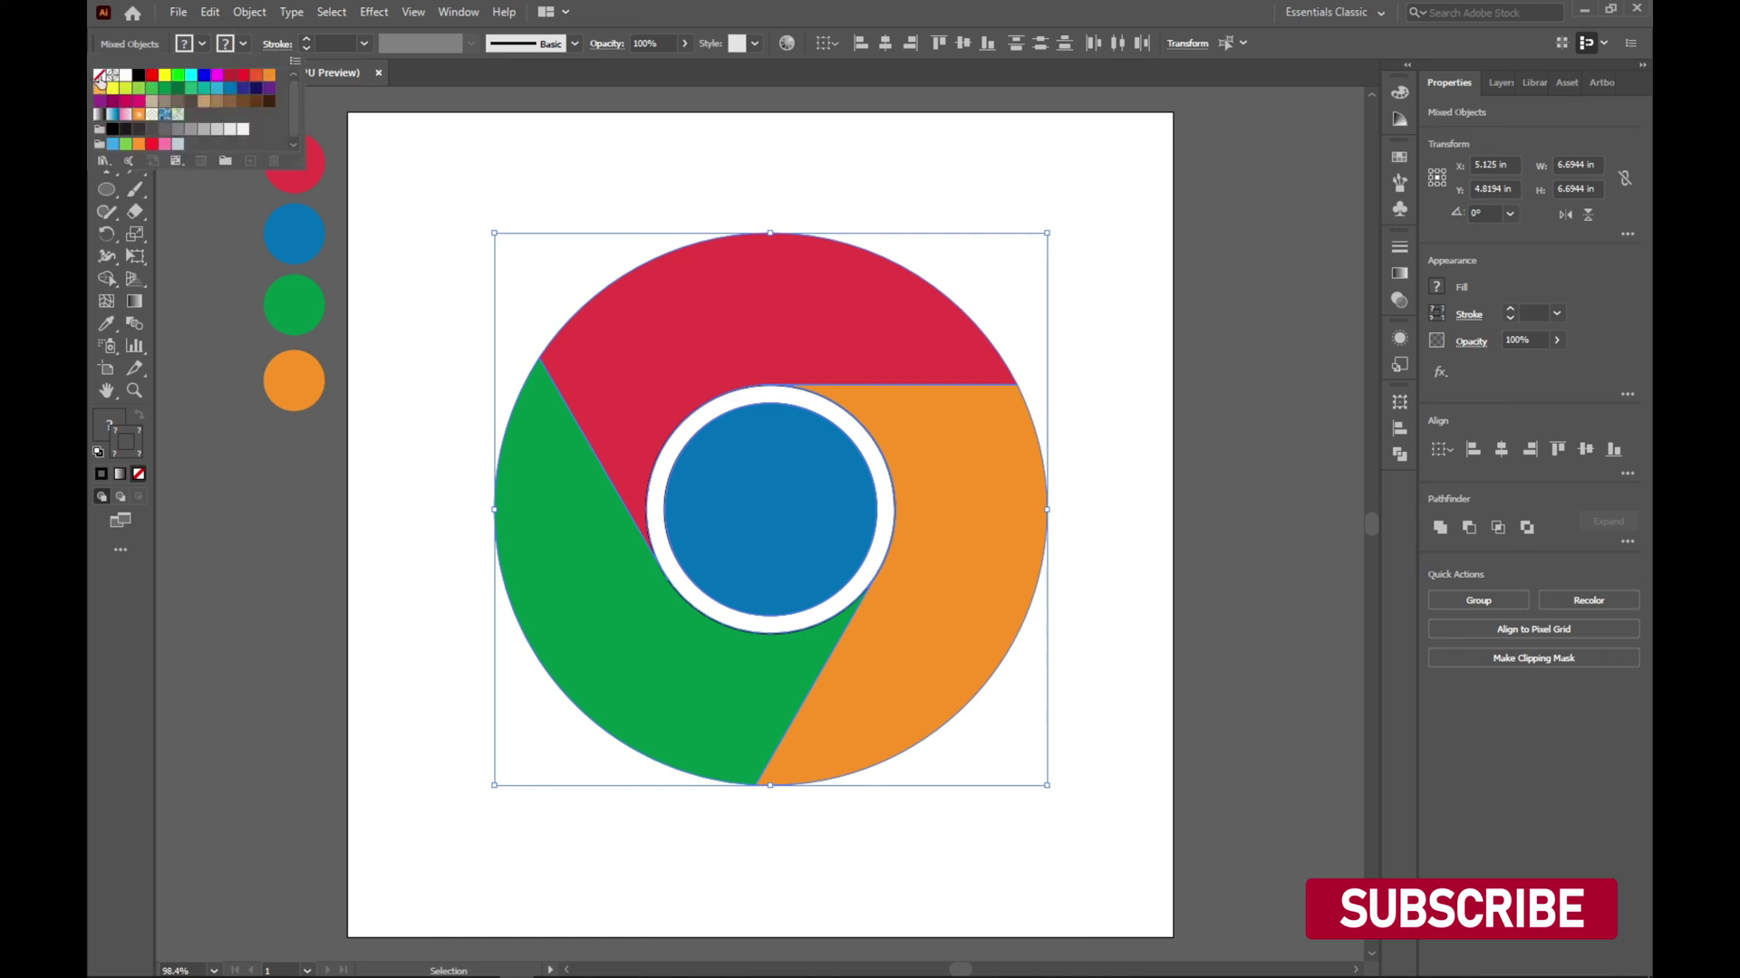
left_click(100, 76)
left_click(482, 157)
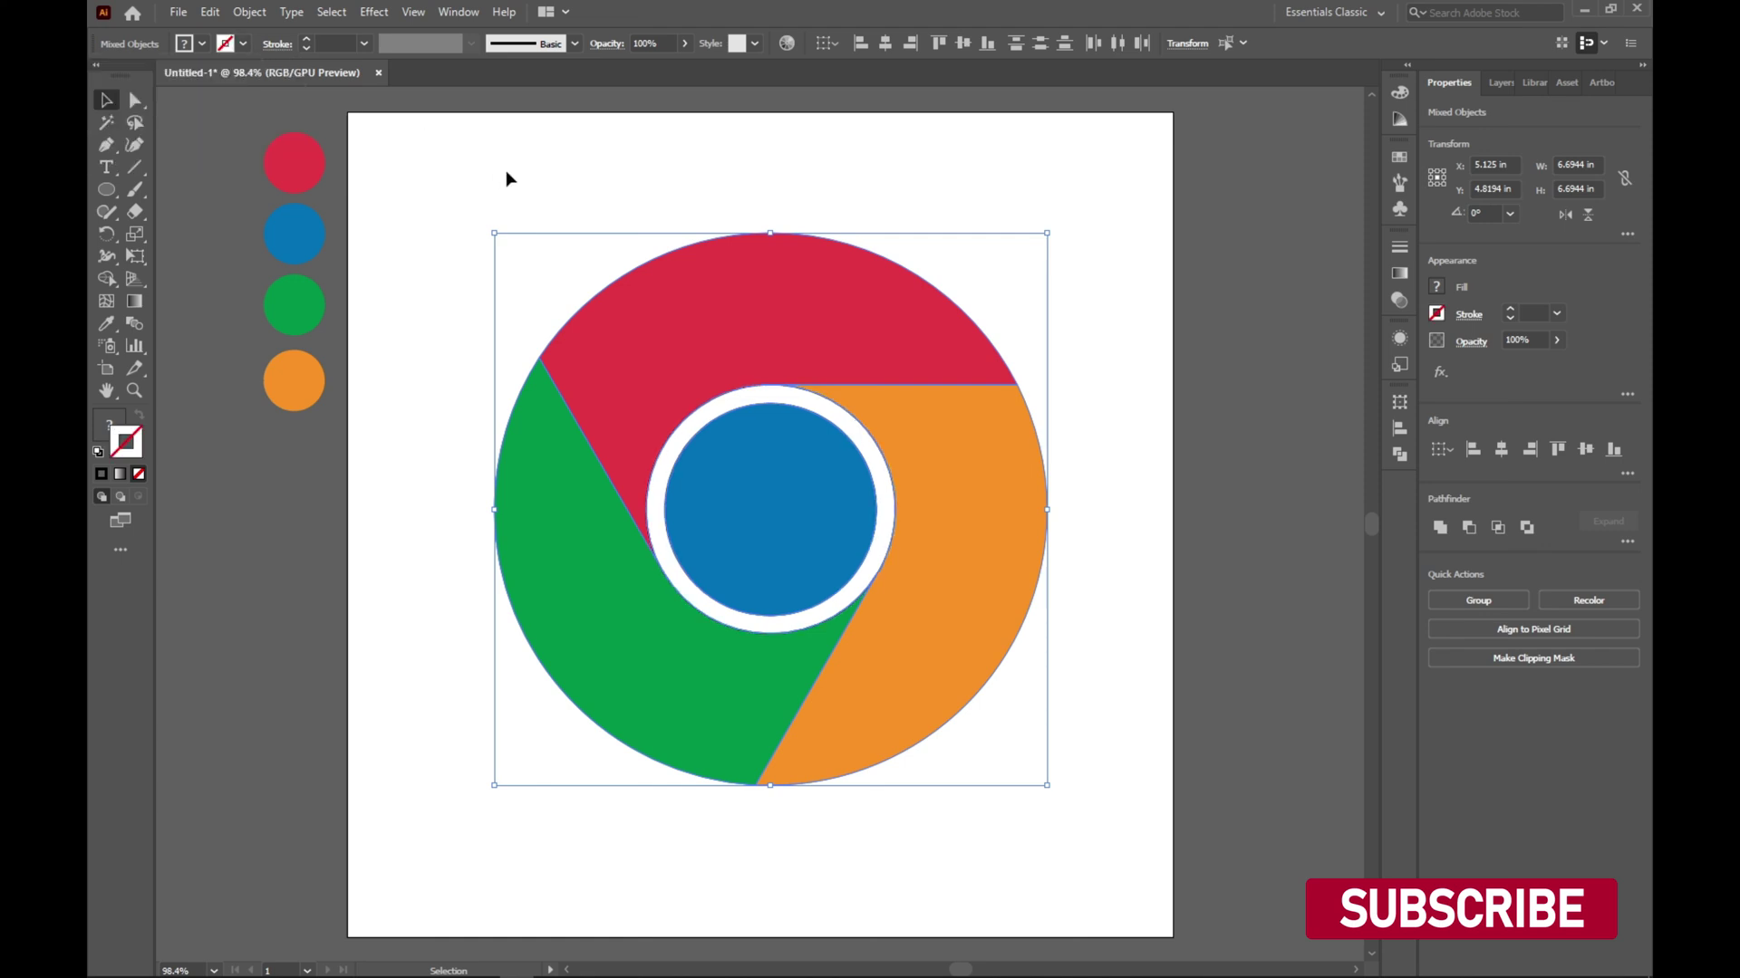
left_click(506, 172)
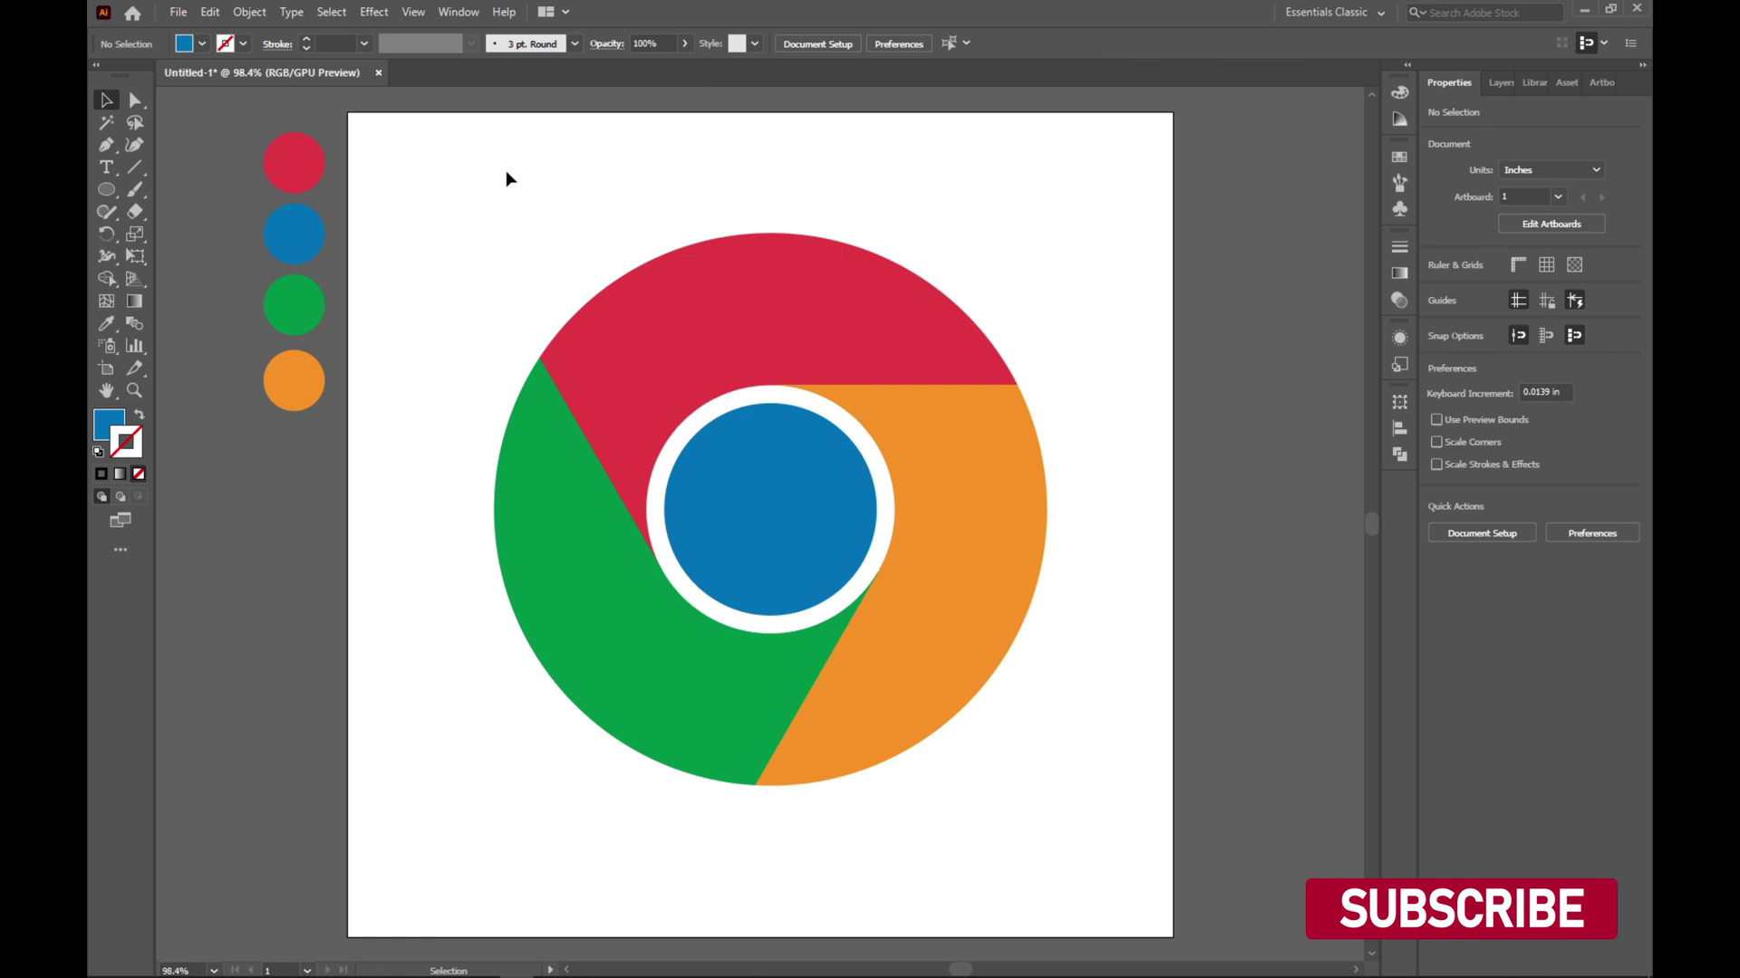